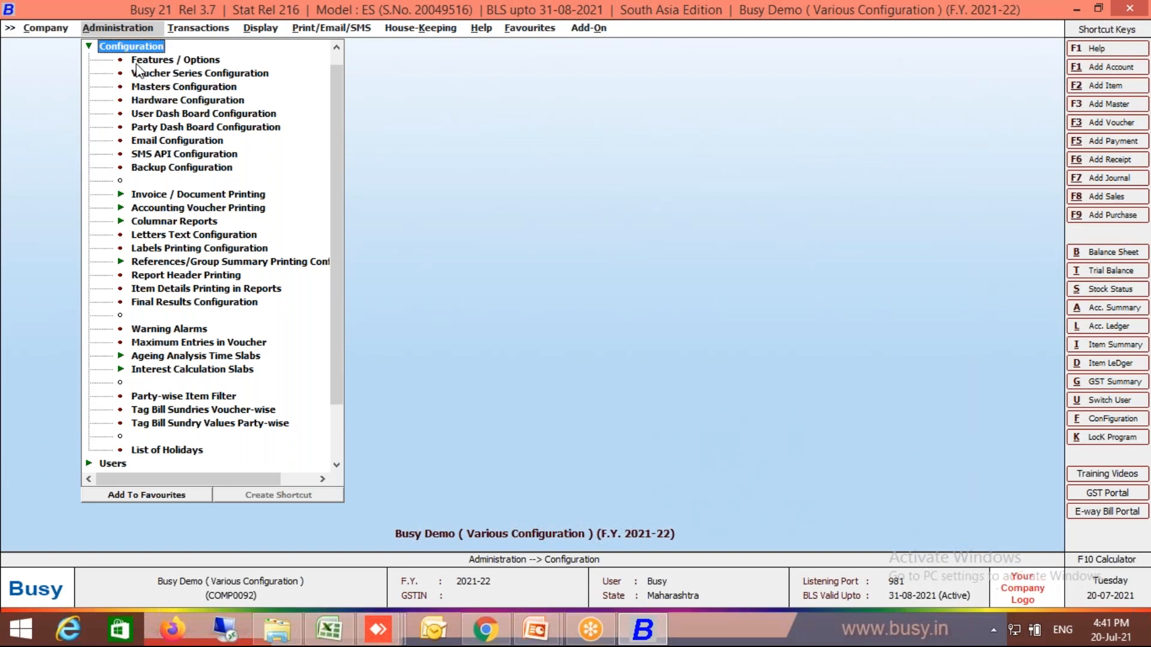
- Open the Email Configuration form and set the SMTP server to smtp.gmail.com
{"action": "left_click", "coordinate": [187, 143]}
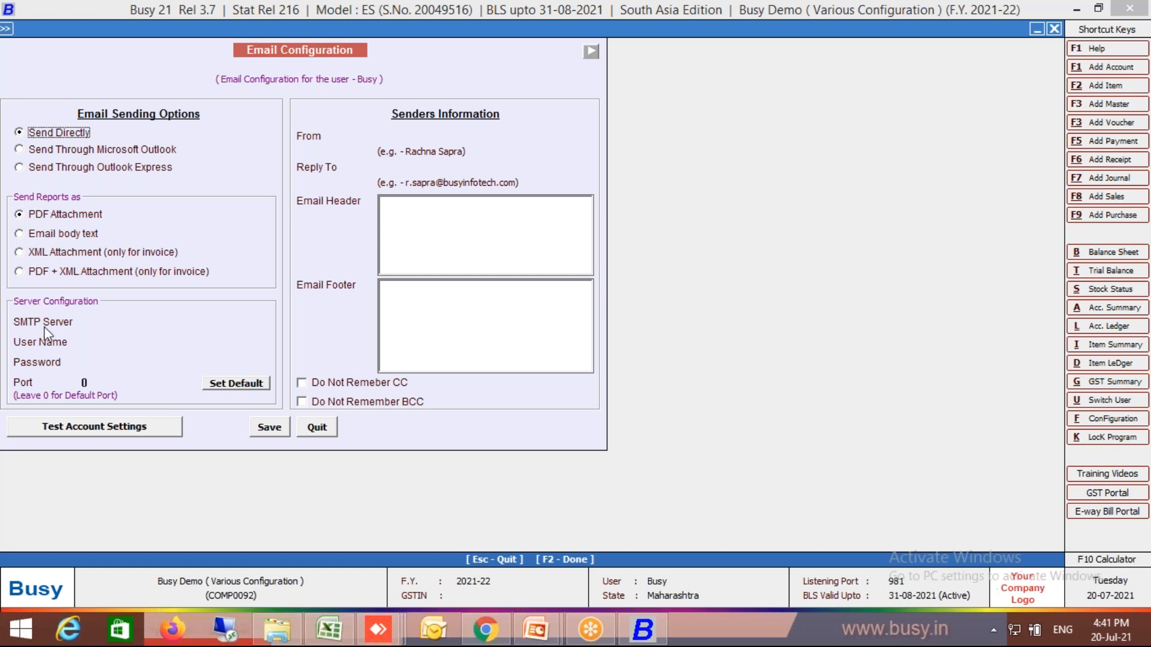
{"action": "left_click", "coordinate": [151, 321]}
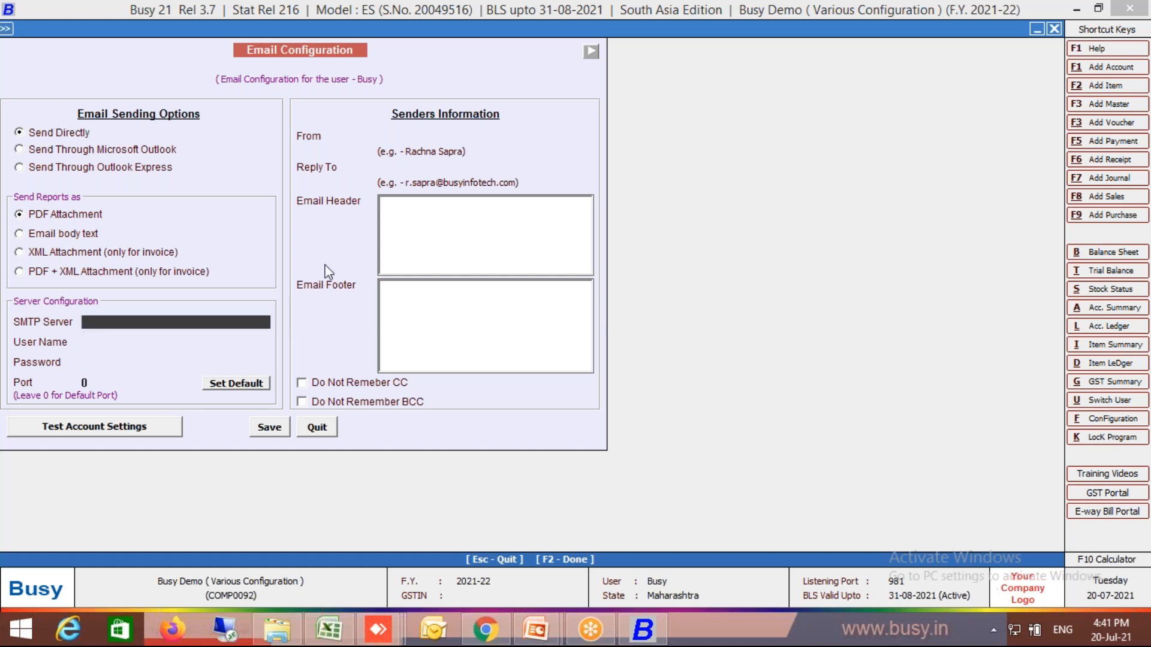
{"action": "type", "text": "smtp.gmail.com"}
{"action": "key", "text": "Return"}
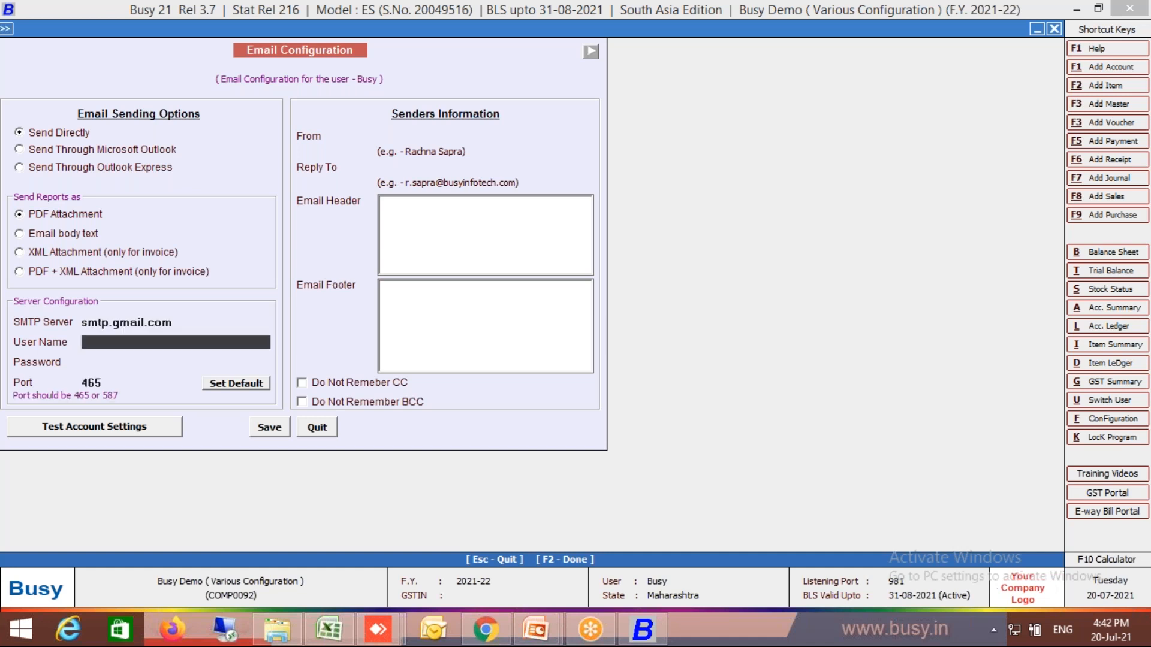
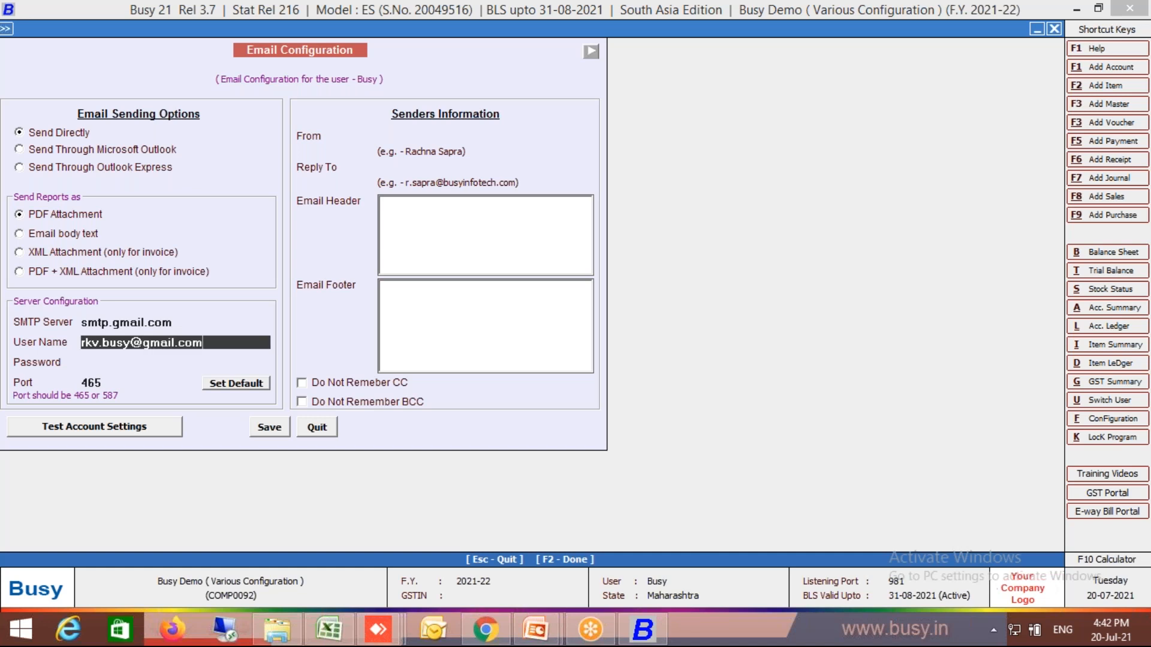
- Fill in the server's user name with the sender's e-mail address and enter the account password
{"action": "key", "text": "Return"}
{"action": "type", "text": "*********"}
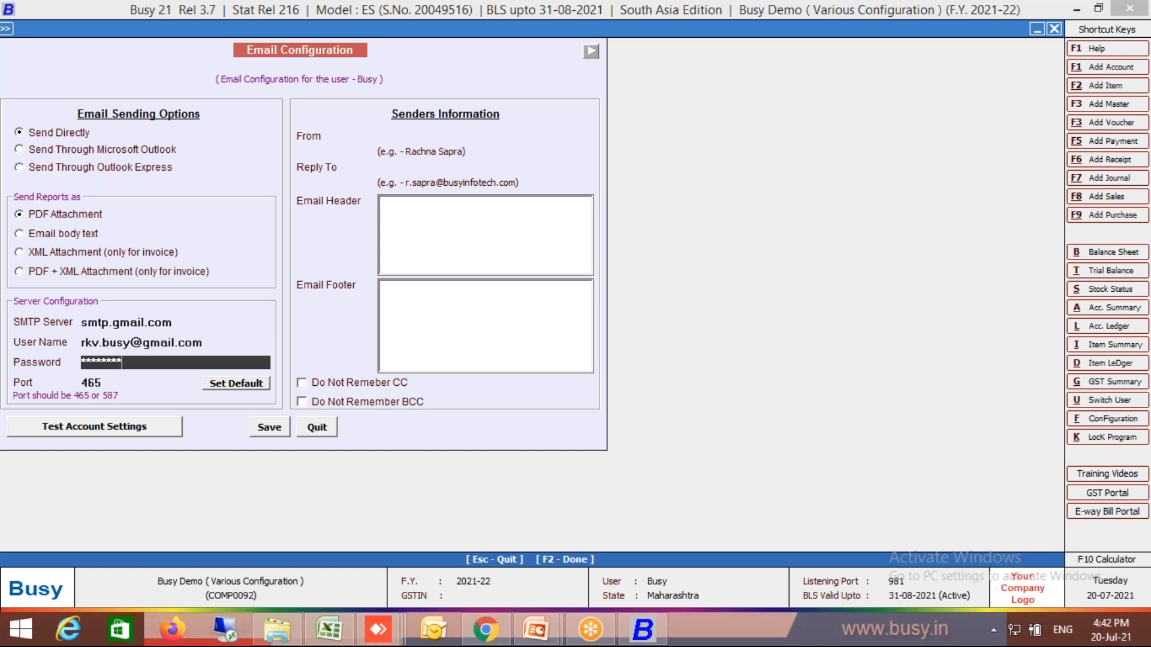
{"action": "key", "text": "Return"}
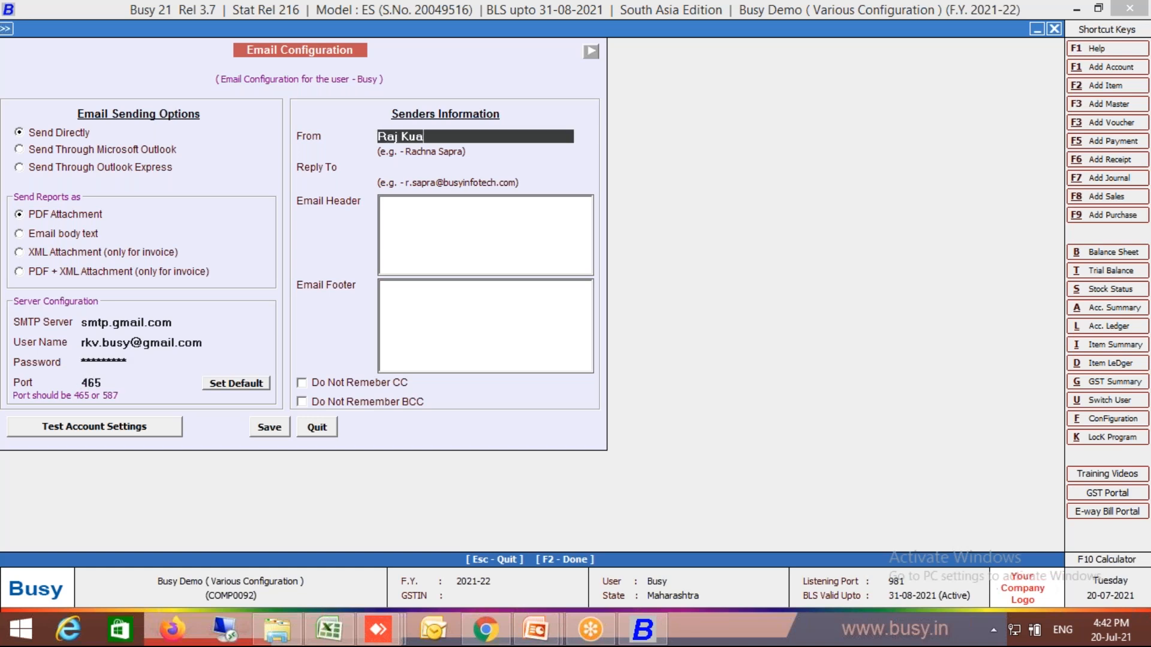
- Enter the sender's name as From and the sender's e-mail address as Reply To
{"action": "left_click", "coordinate": [420, 138]}
{"action": "key", "text": "BackSpace"}
{"action": "key", "text": "BackSpace"}
{"action": "key", "text": "Return"}
{"action": "key", "text": "Return"}
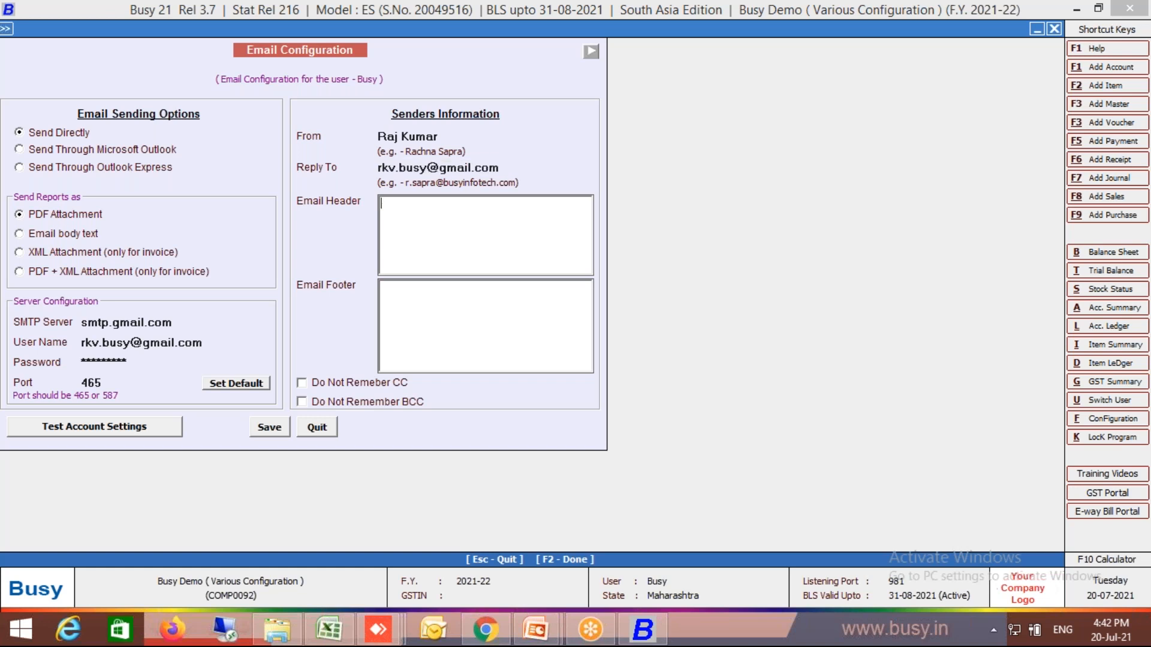
- Write "Dear Sir," followed by "FYI" as the email header text
{"action": "type", "text": "Dear So"}
{"action": "type", "text": "r"}
{"action": "left_click", "coordinate": [411, 206]}
{"action": "key", "text": "BackSpace"}
{"action": "type", "text": "ir,"}
{"action": "key", "text": "Return"}
{"action": "type", "text": "FYI"}
- Run a test of the email account settings and close the result message
{"action": "left_click", "coordinate": [282, 433]}
{"action": "key", "text": "Return"}
{"action": "left_click", "coordinate": [148, 434]}
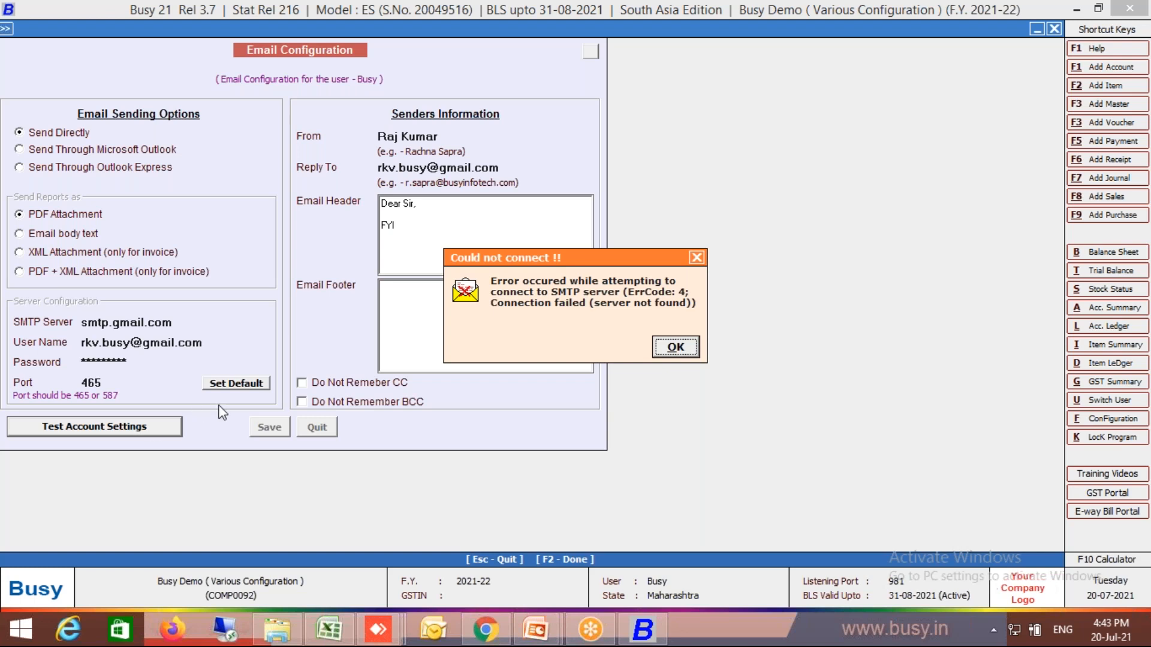
{"action": "left_click", "coordinate": [675, 346]}
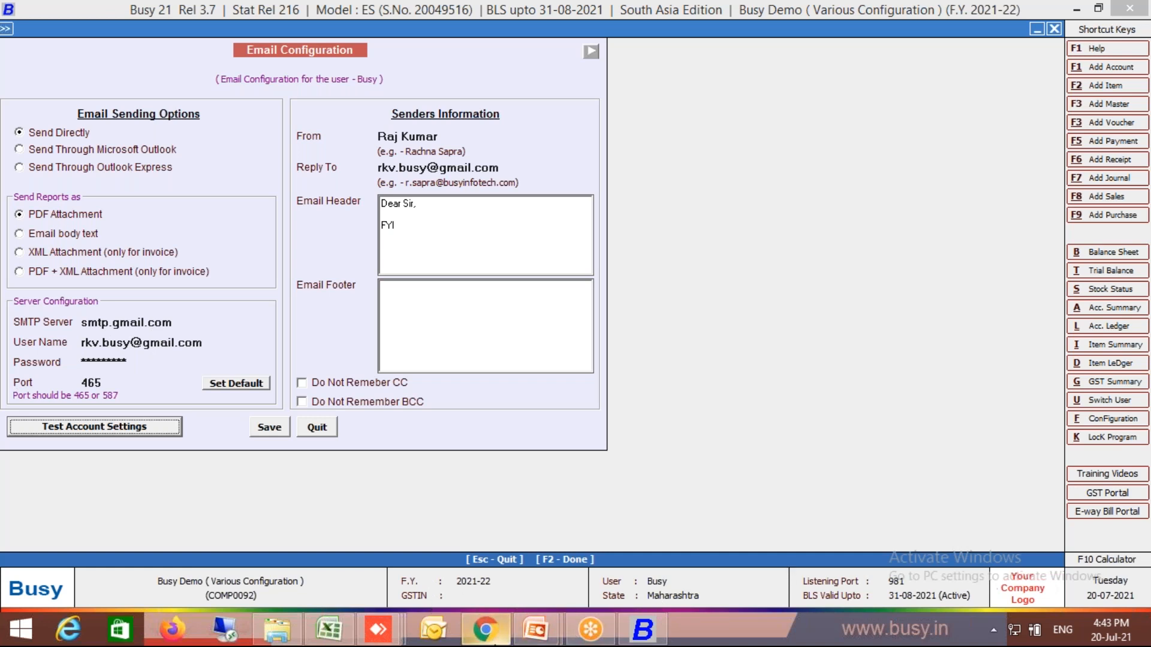
{"action": "left_click", "coordinate": [499, 640]}
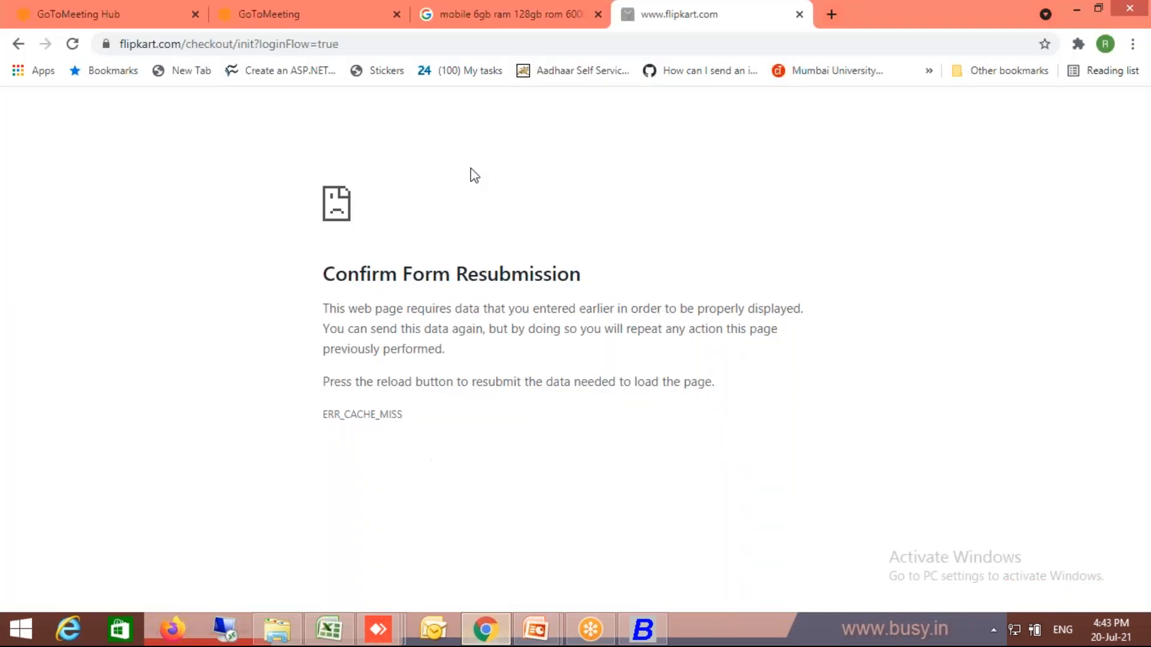
{"action": "left_click", "coordinate": [112, 15]}
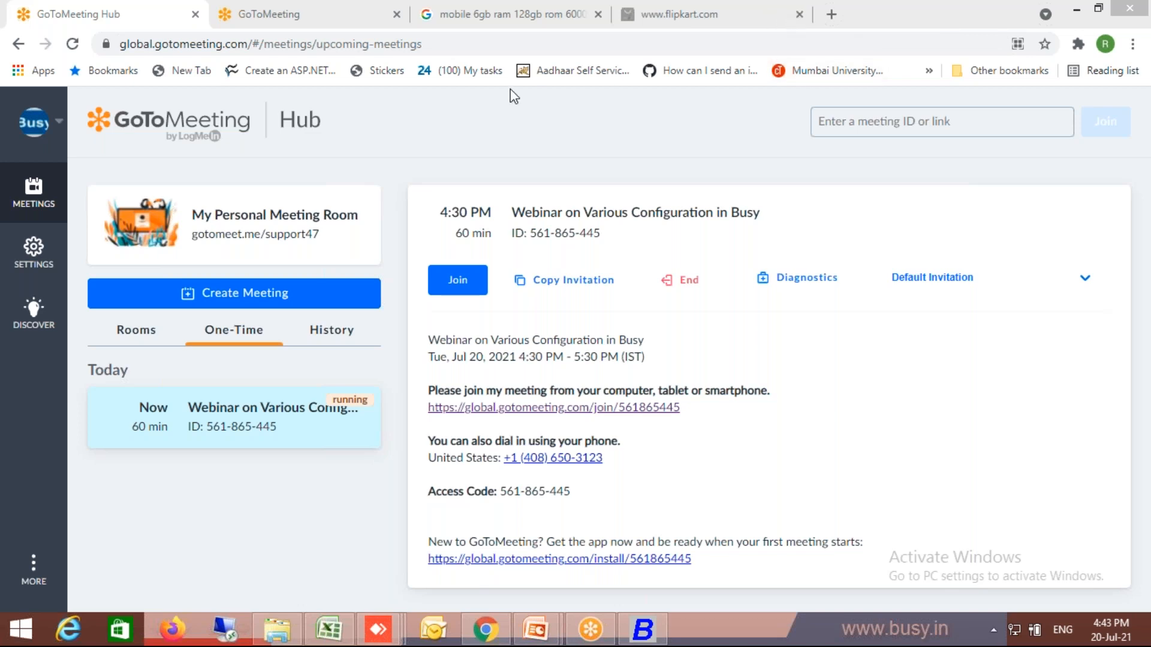
{"action": "left_click", "coordinate": [1075, 11]}
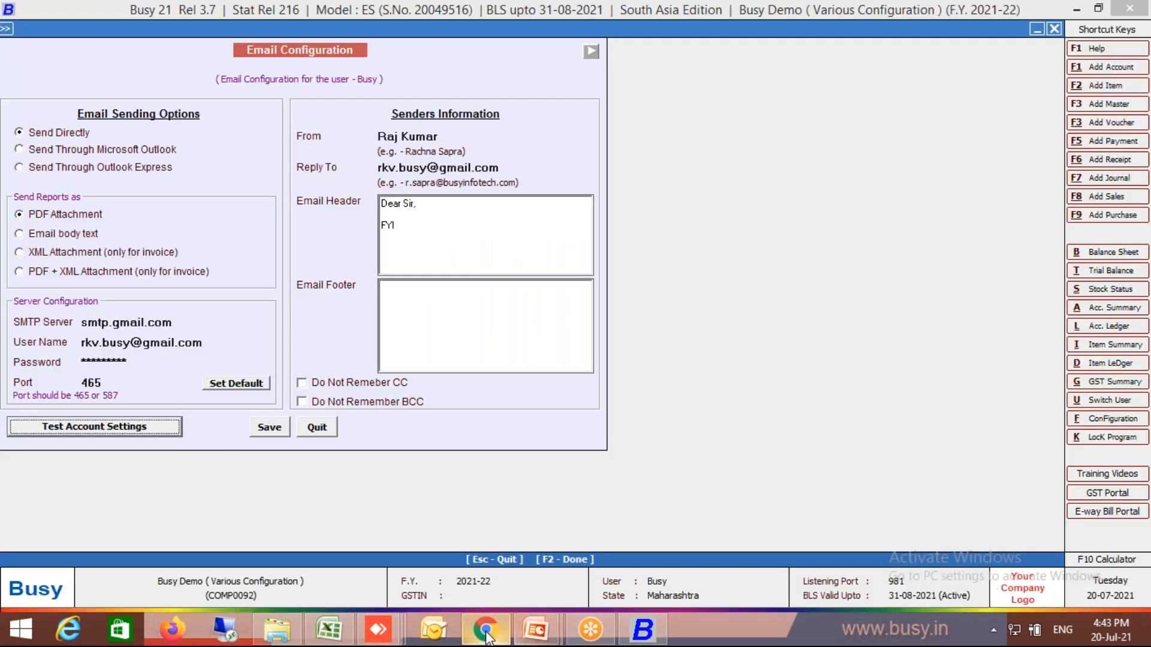
- Switch to Chrome and open a new browser window
{"action": "left_click", "coordinate": [486, 630]}
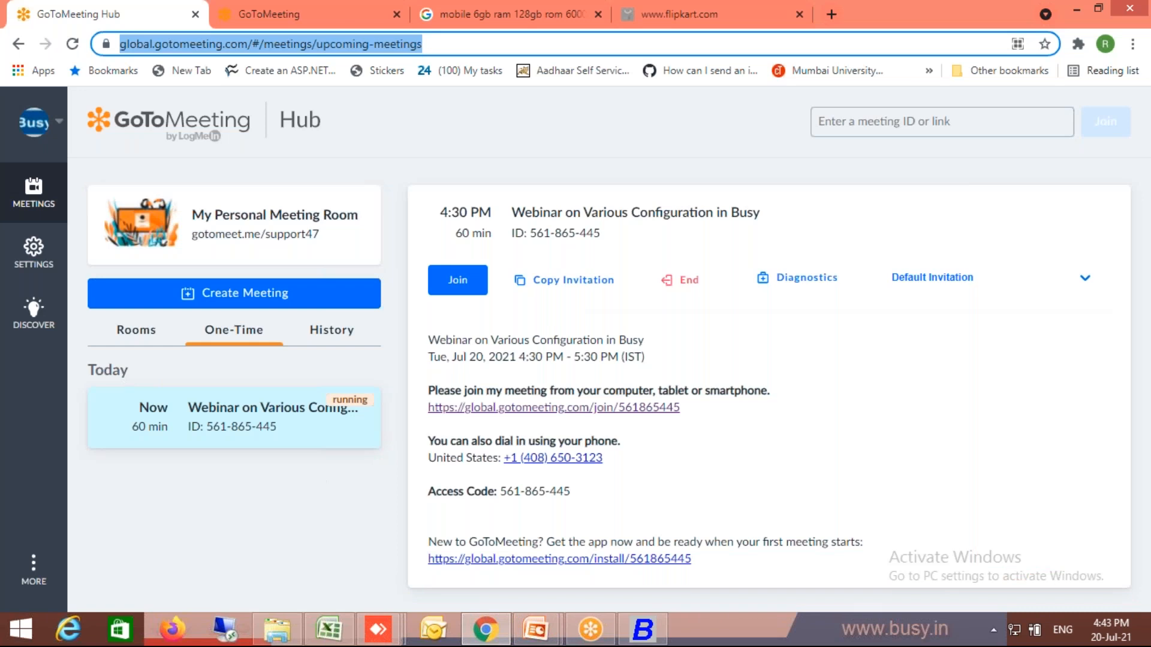
{"action": "key", "text": "ctrl+n"}
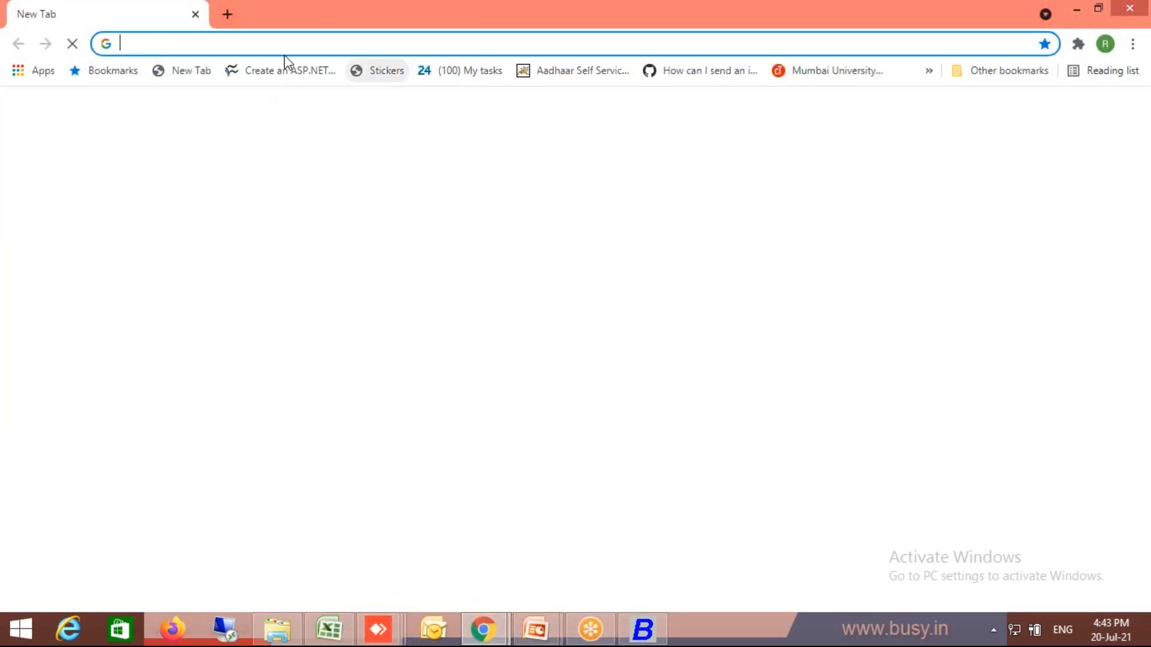
{"action": "type", "text": "www."}
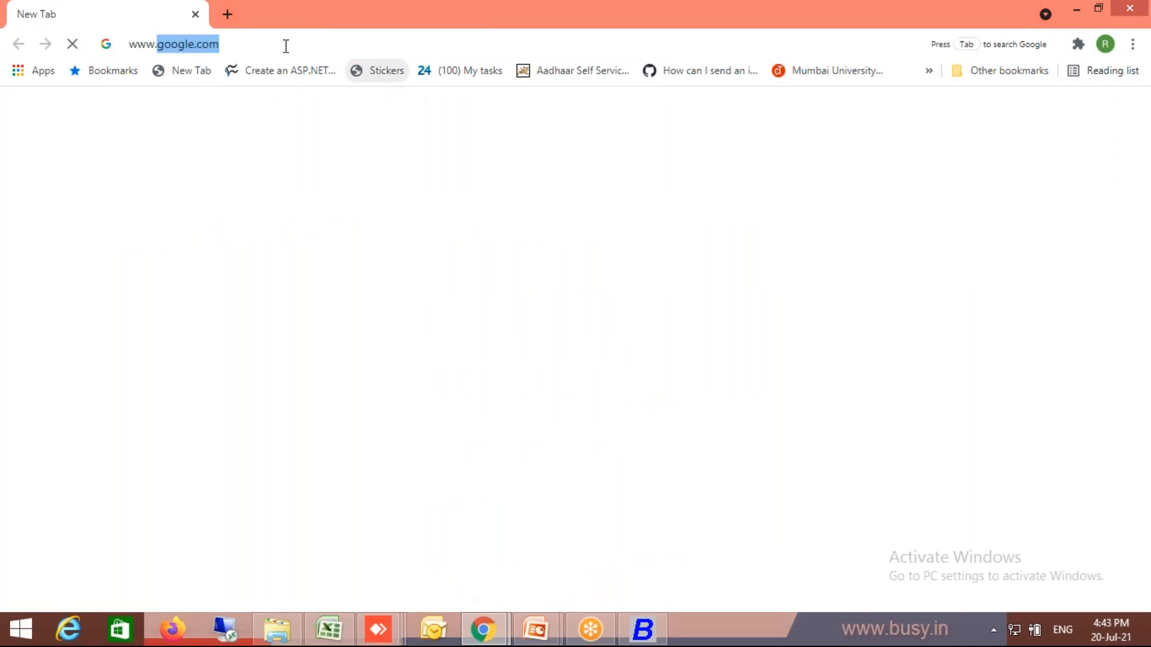
{"action": "left_click", "coordinate": [286, 46]}
{"action": "type", "text": "ww.gmail"}
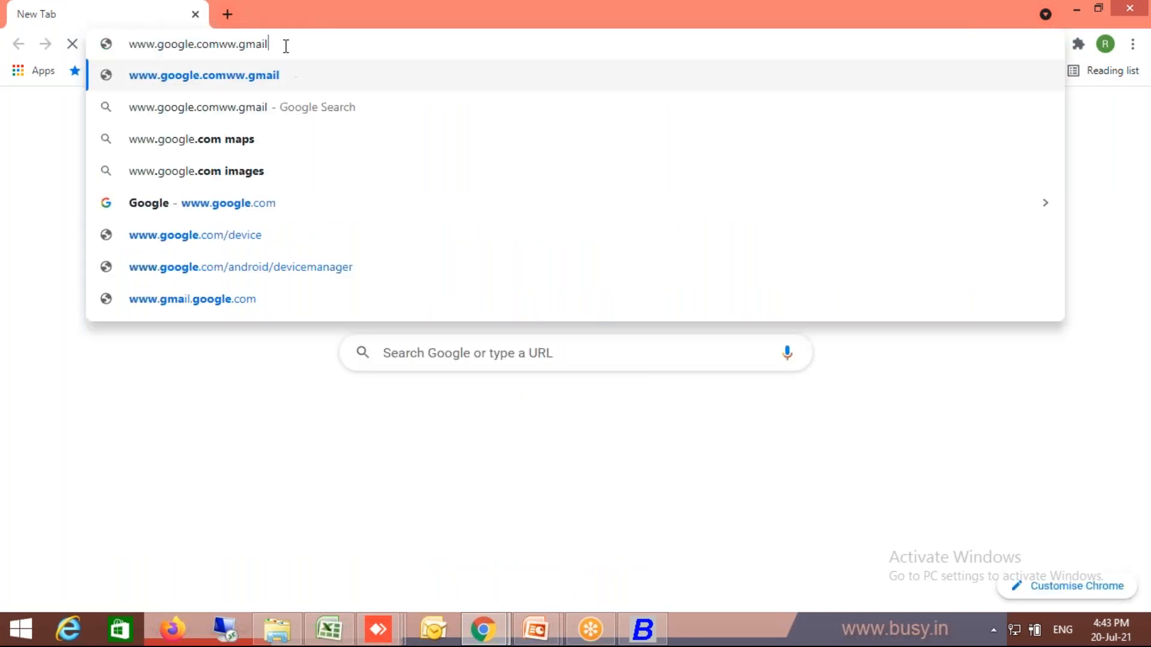
{"action": "key", "text": "Escape"}
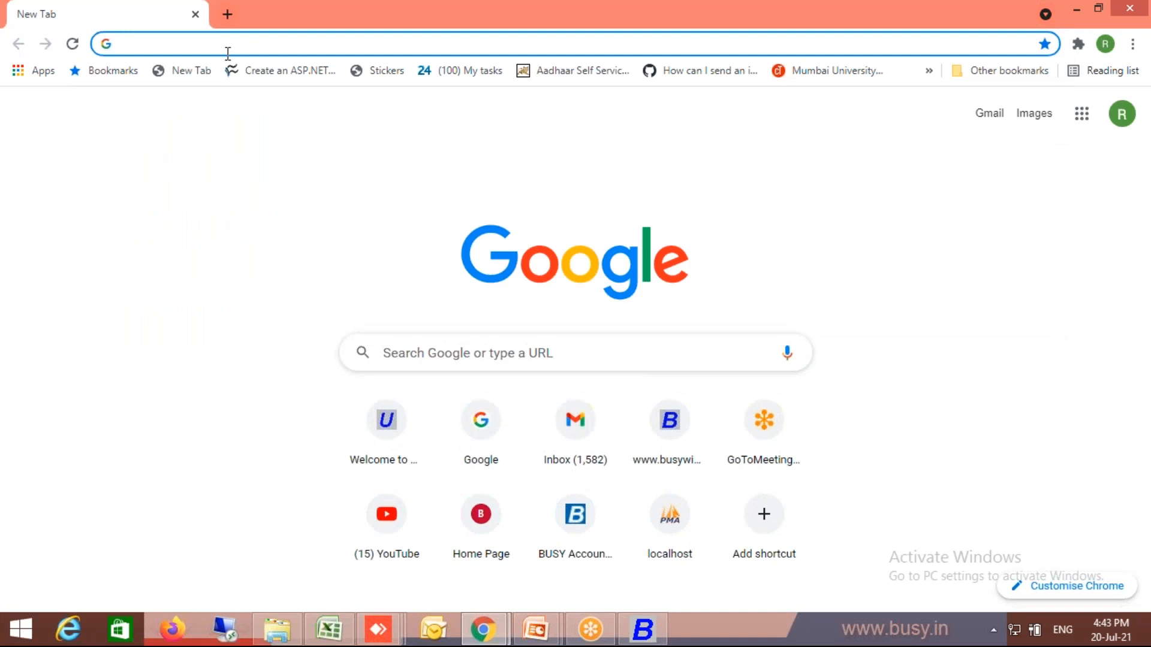
{"action": "type", "text": "ww.gmail."}
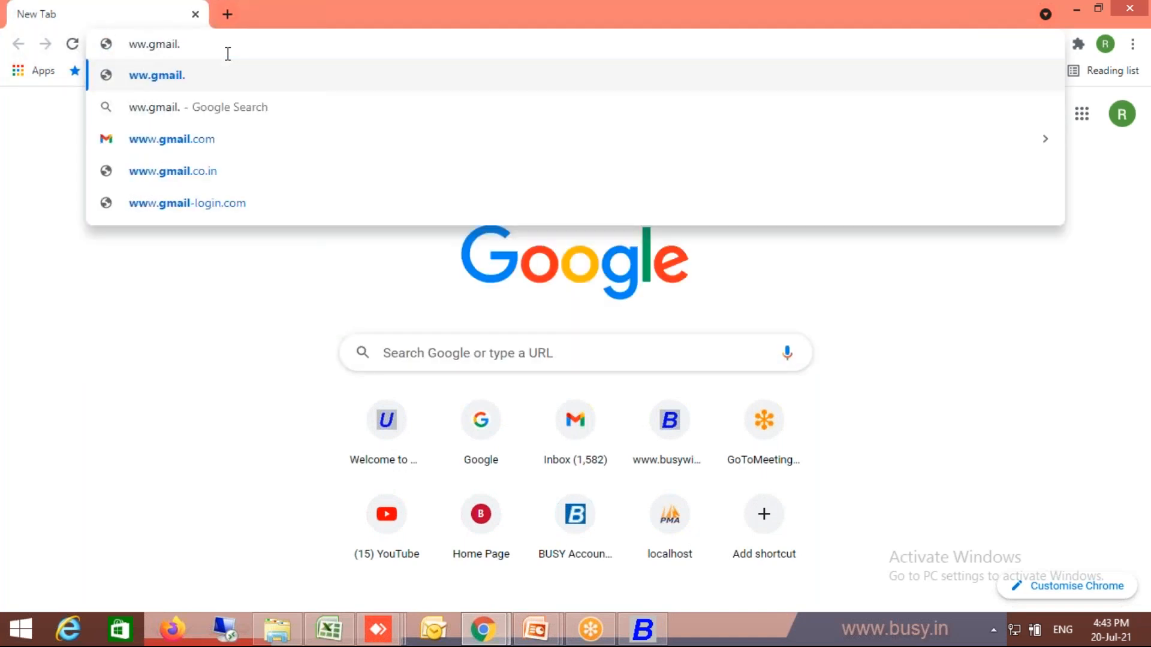
{"action": "key", "text": "Escape"}
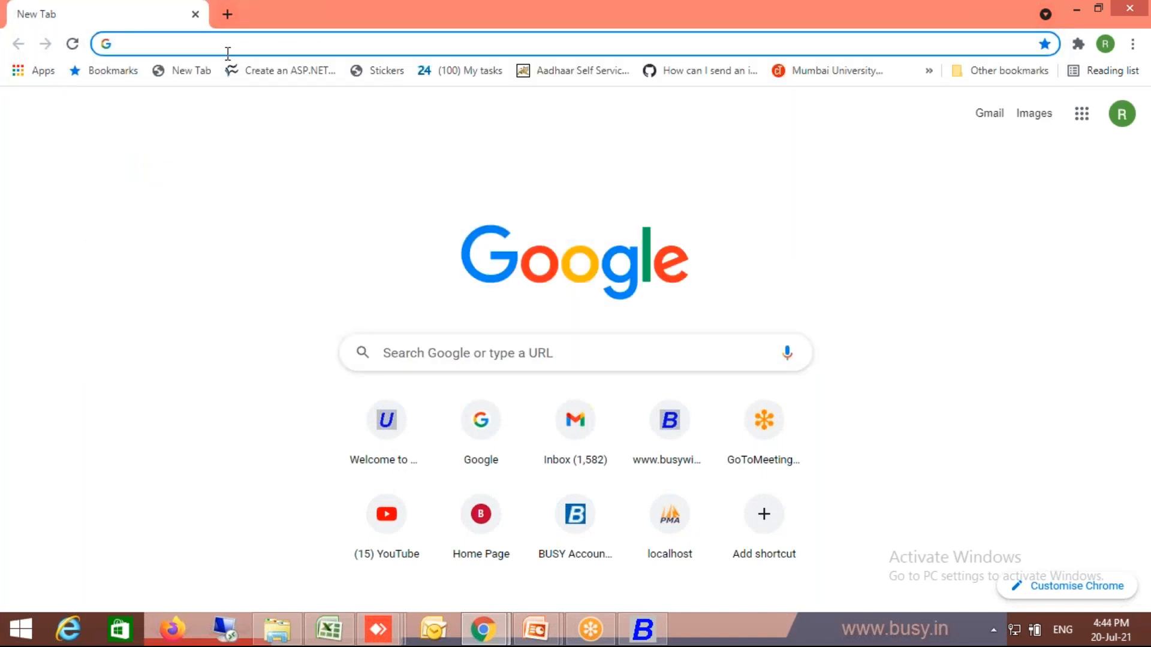
{"action": "type", "text": "www.gmail.com"}
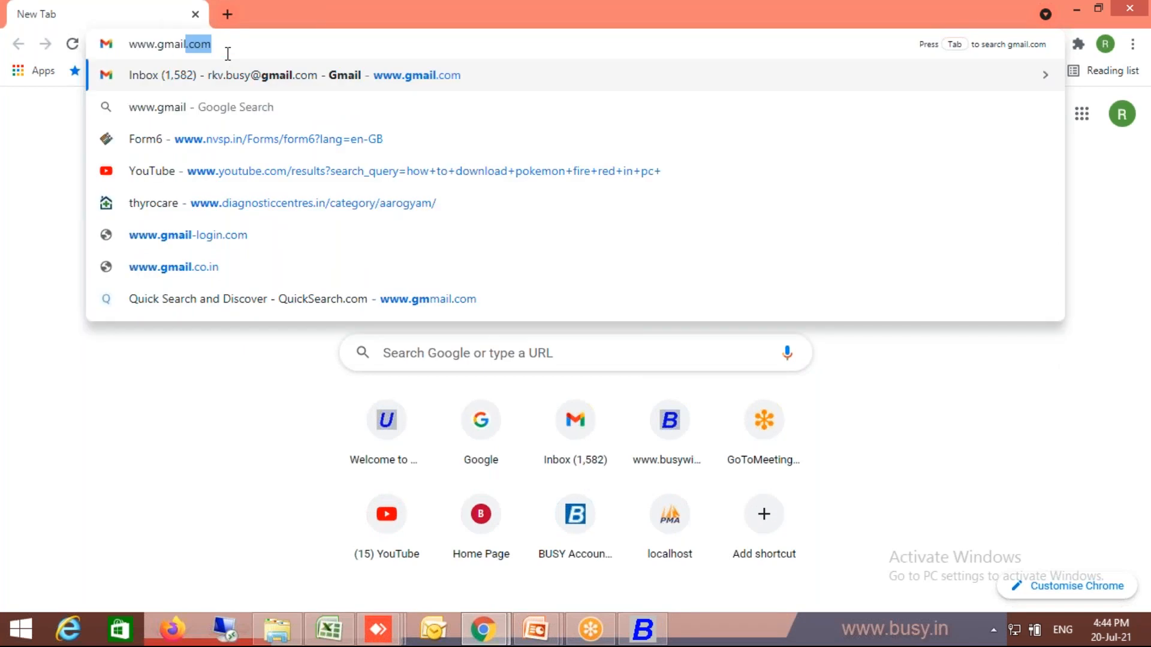
{"action": "key", "text": "Right"}
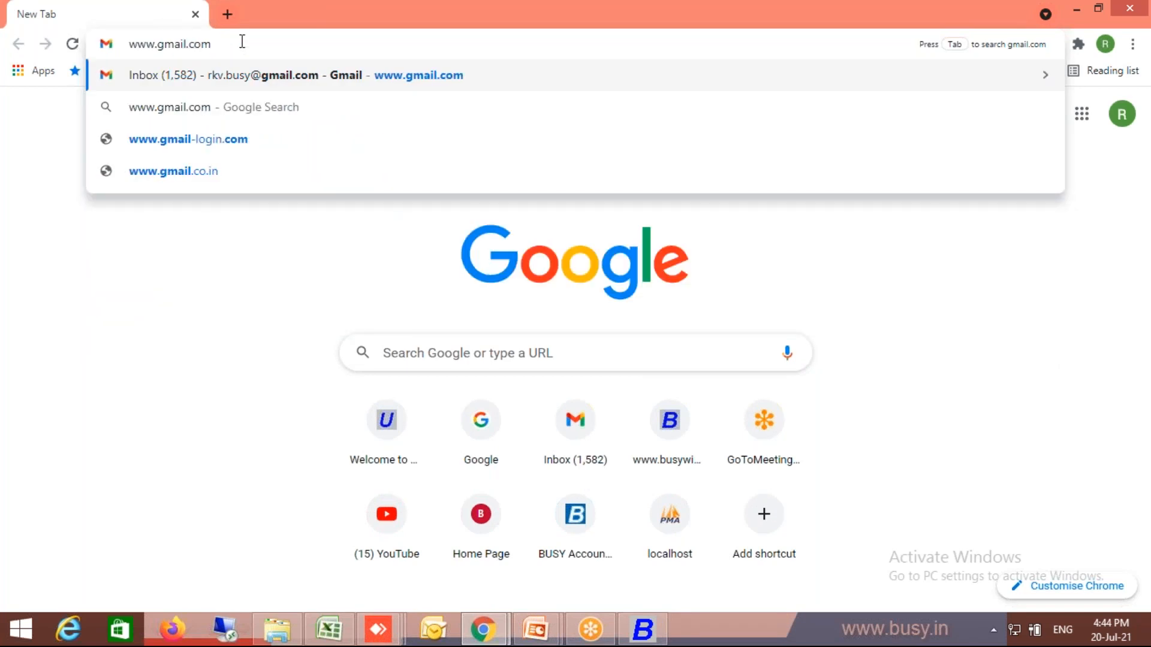
{"action": "key", "text": "Return"}
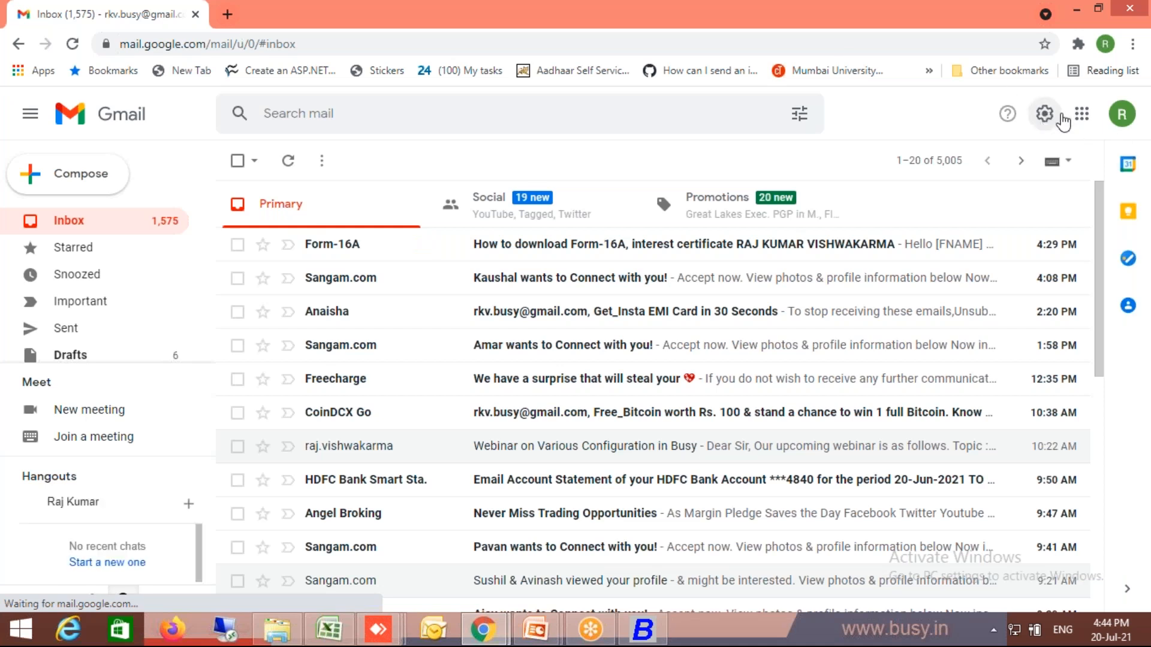
- Open the Google Account from Gmail and go to its Security settings
{"action": "left_click", "coordinate": [1081, 123]}
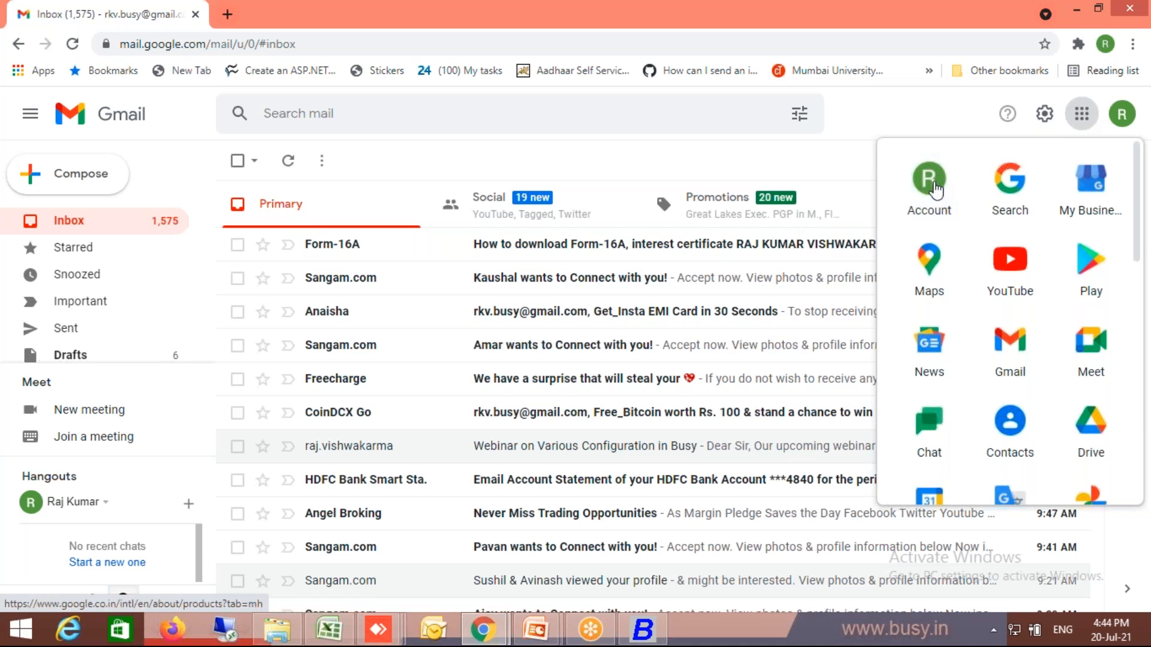
{"action": "left_click", "coordinate": [935, 189]}
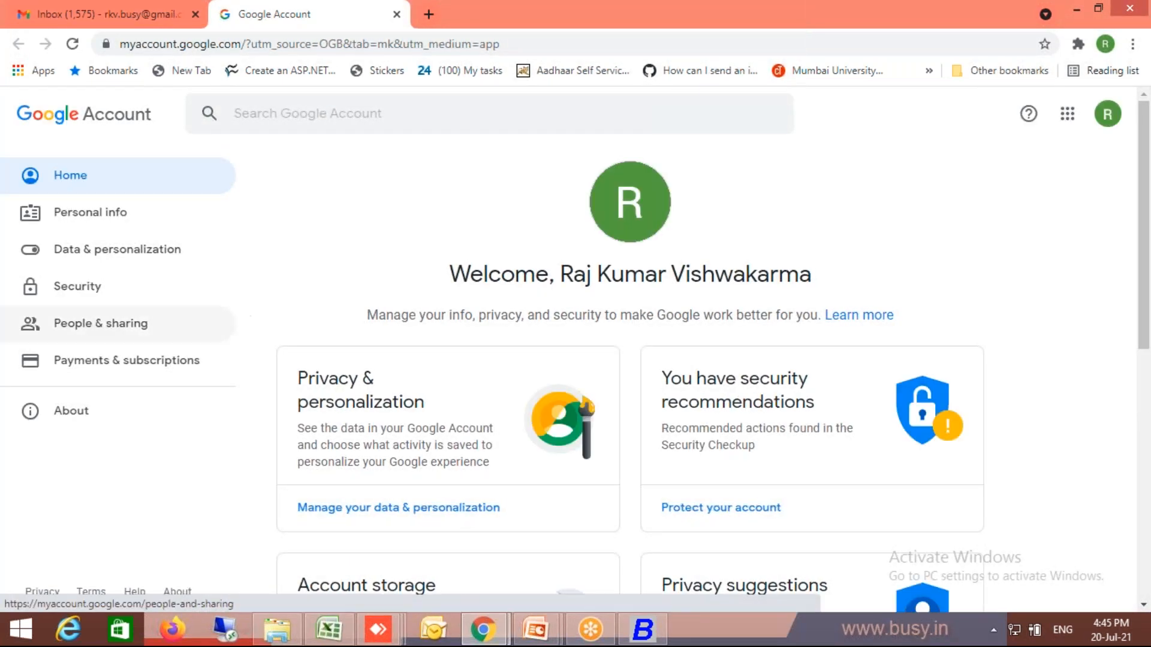
{"action": "left_click", "coordinate": [79, 294]}
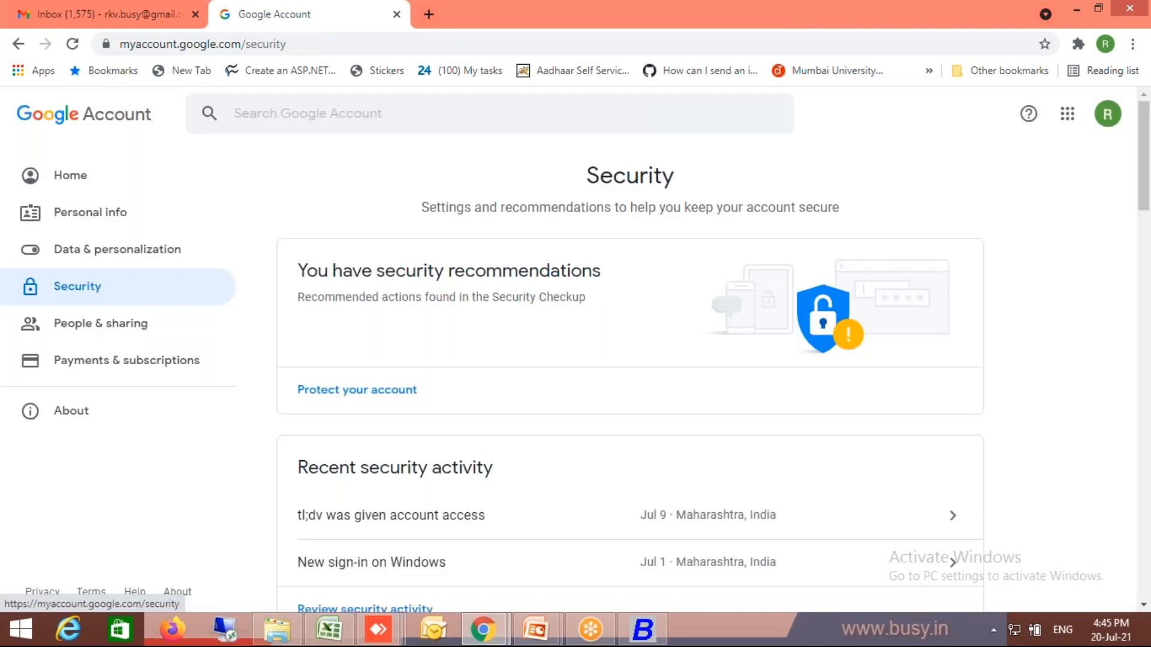
- Open the 2-Step Verification setup page and read its description
{"action": "left_click", "coordinate": [1142, 455]}
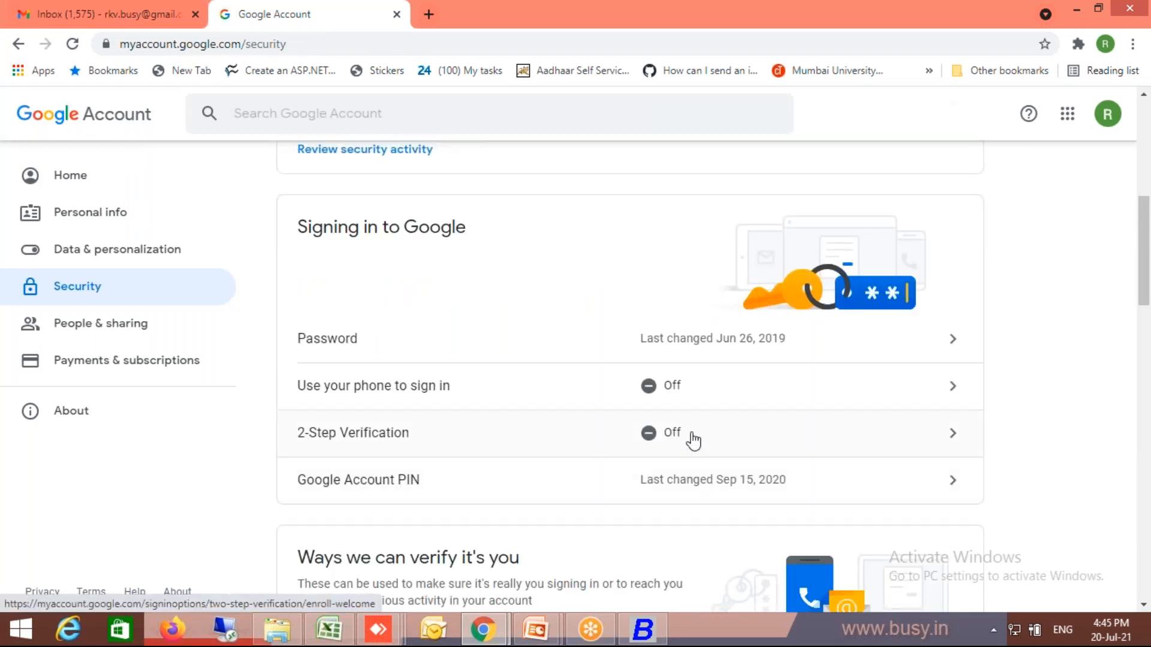
{"action": "left_click", "coordinate": [762, 448]}
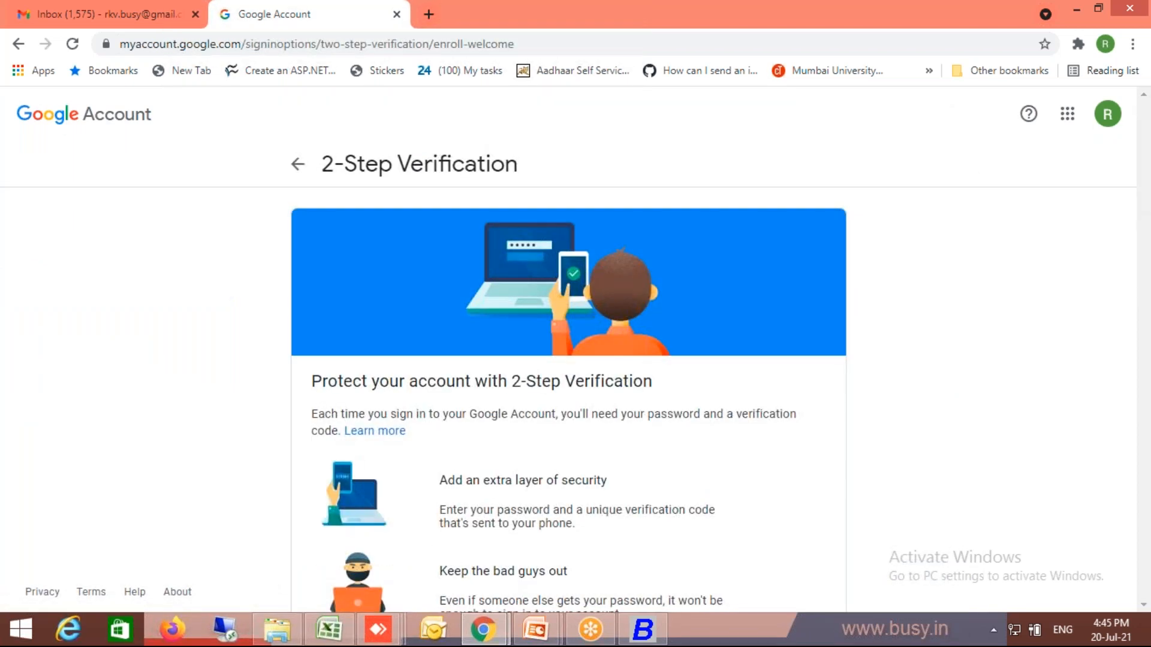
{"action": "scroll", "coordinate": [1145, 548], "scroll_direction": "down", "scroll_amount": 2}
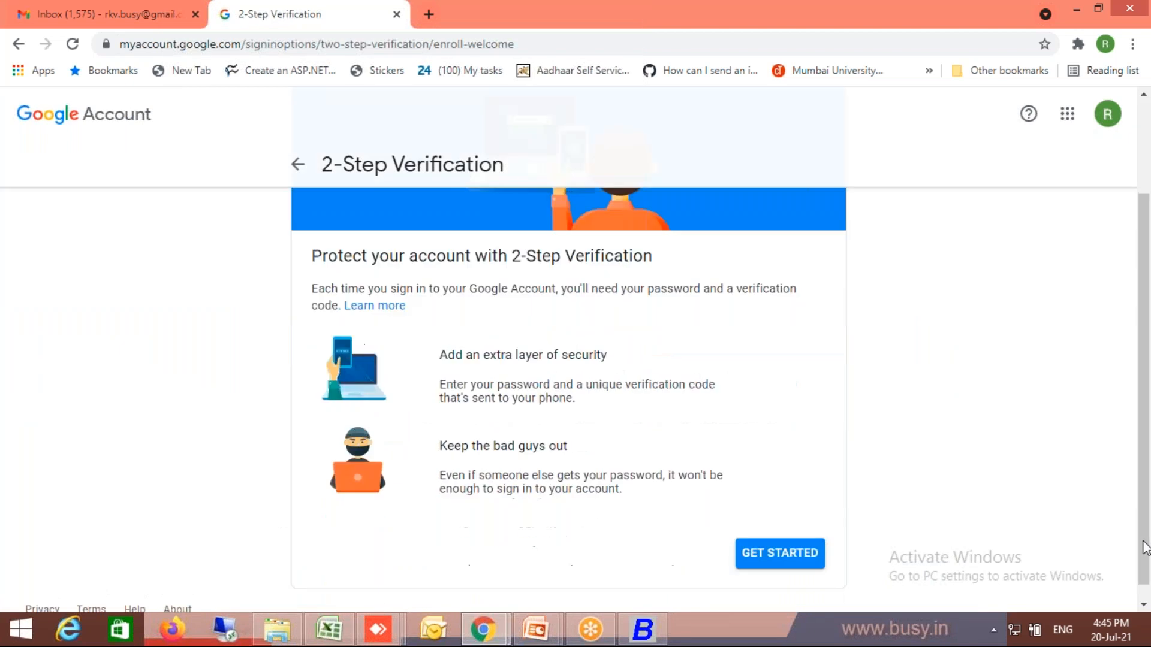
- Leave 2-Step Verification and return to the Google Account home page
{"action": "left_click", "coordinate": [17, 48]}
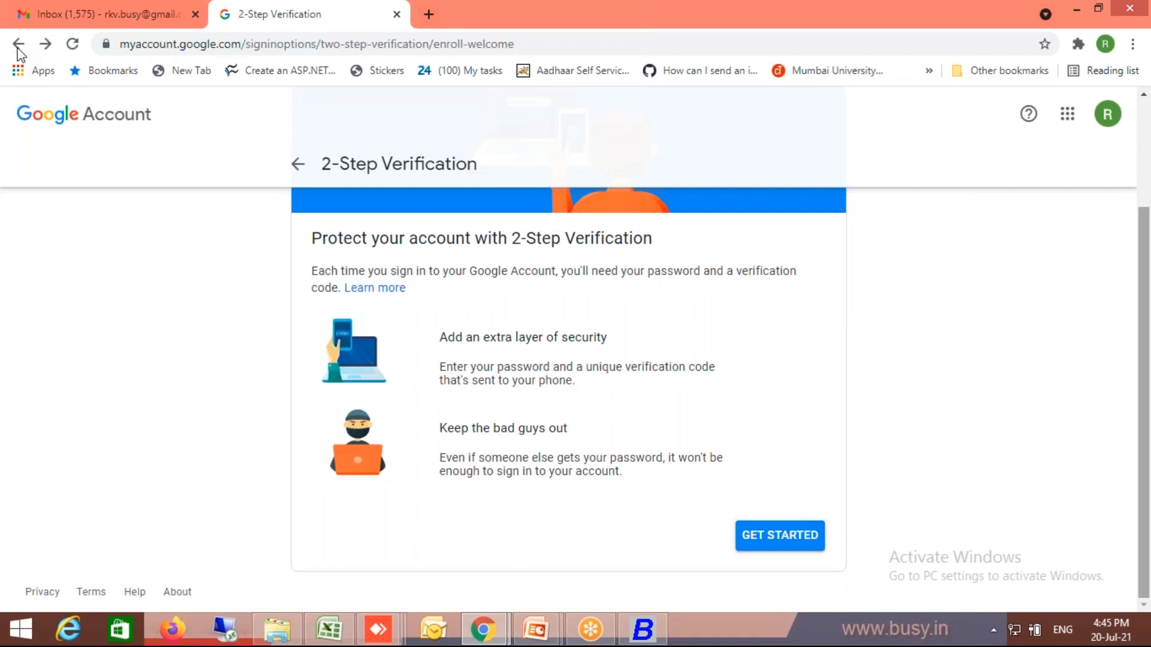
{"action": "left_click", "coordinate": [18, 46]}
{"action": "left_click", "coordinate": [18, 45]}
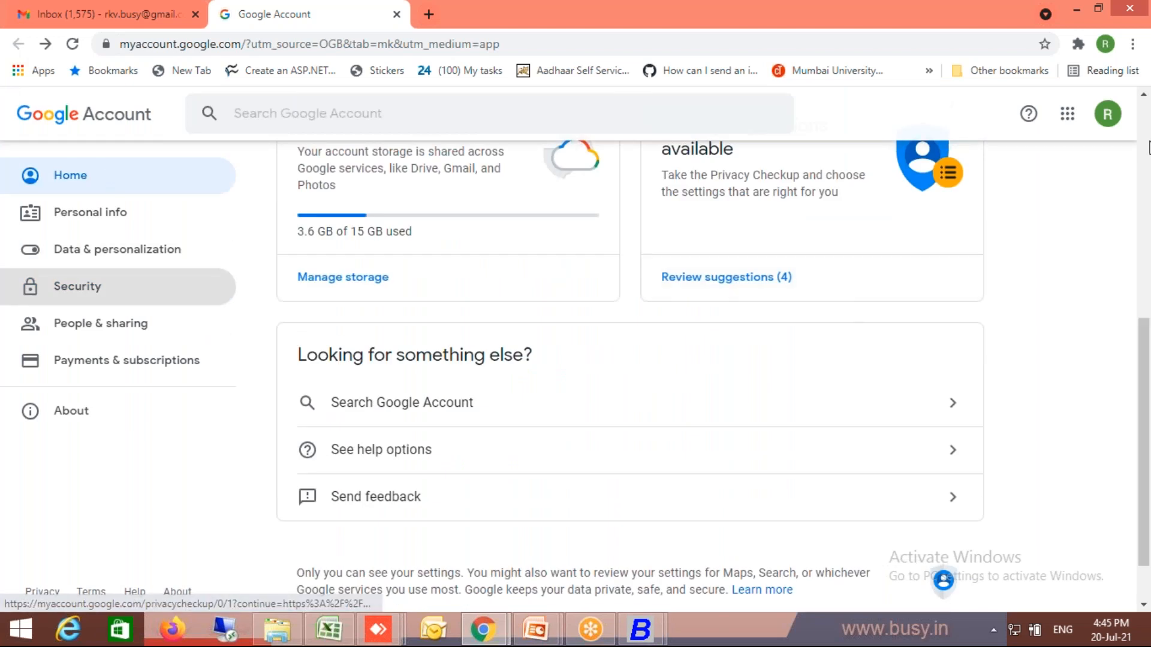
{"action": "left_click", "coordinate": [1144, 153]}
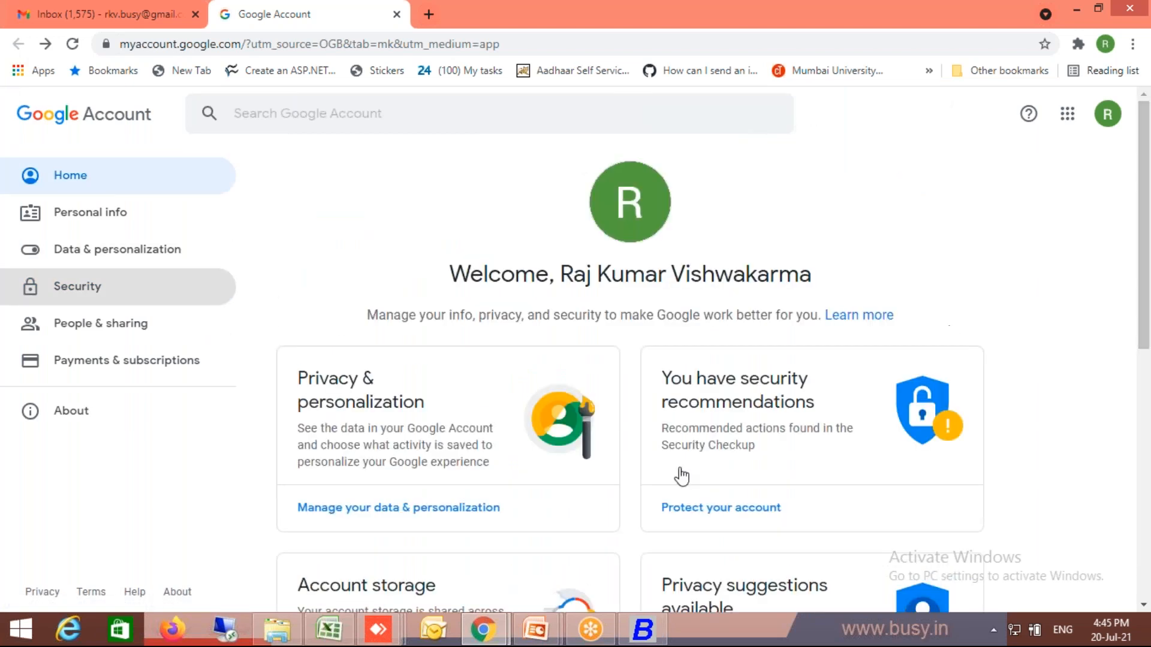
{"action": "left_click", "coordinate": [84, 180]}
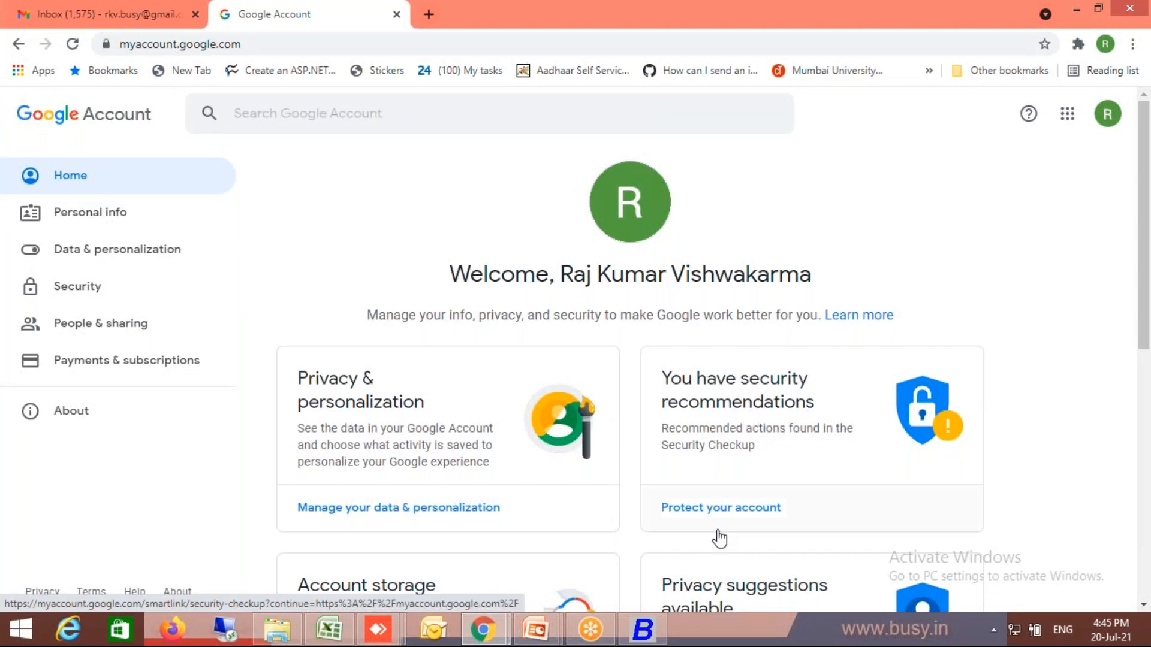
- Open the Security Checkup for protecting the account, collapse the Third-party access section and review the list of checks
{"action": "left_click", "coordinate": [729, 508]}
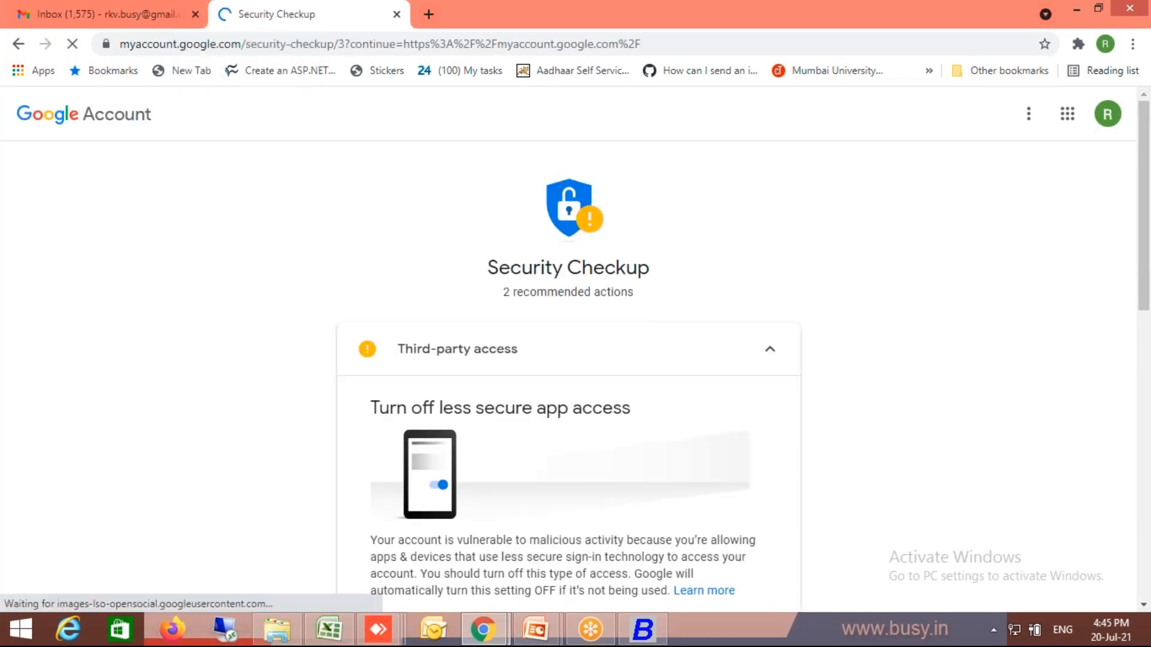
{"action": "left_click", "coordinate": [770, 354]}
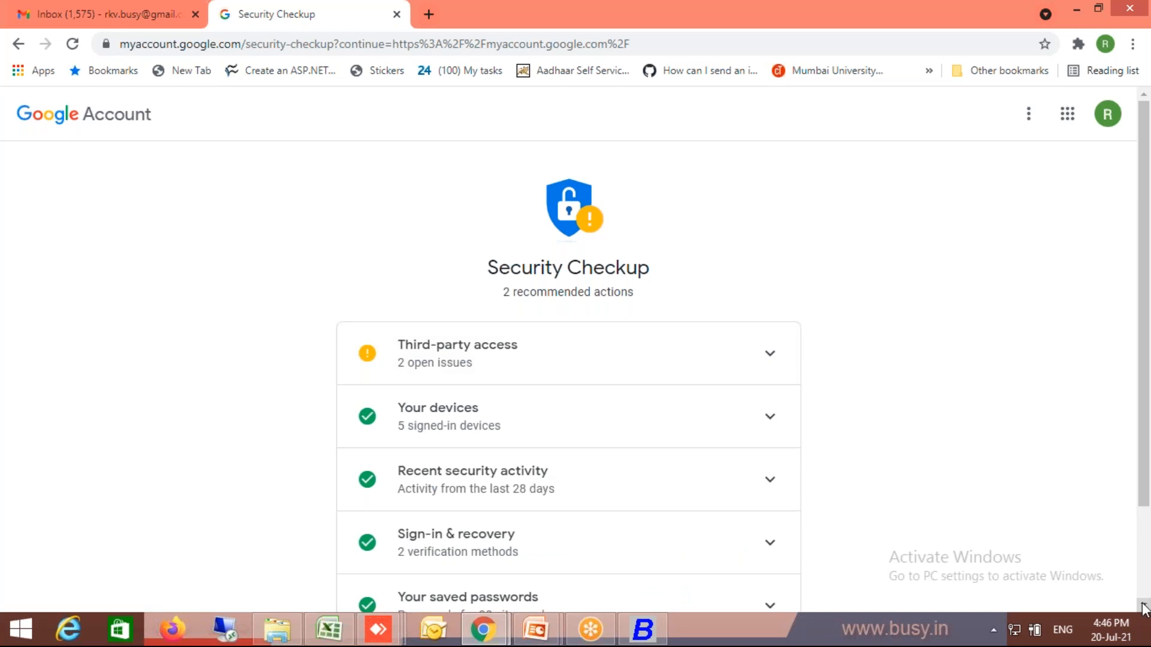
{"action": "scroll", "coordinate": [1144, 608], "scroll_direction": "down", "scroll_amount": 2}
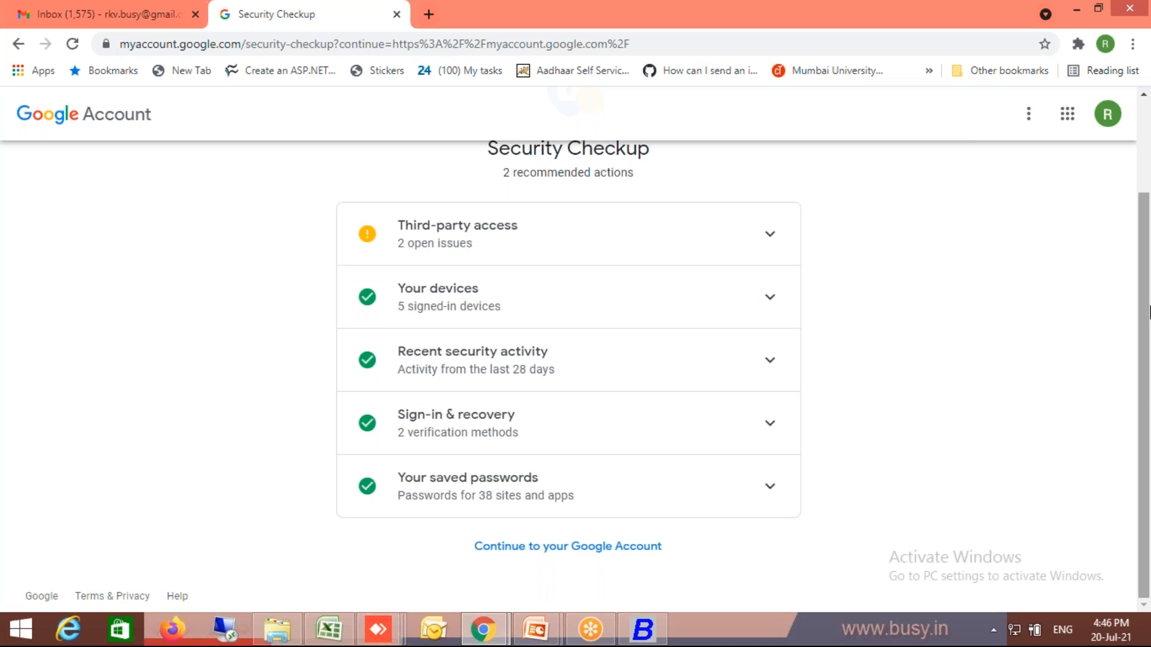
- Expand the Third-party access section of the Security Checkup and read its less secure app access entry
{"action": "scroll", "coordinate": [1144, 162], "scroll_direction": "up", "scroll_amount": 2}
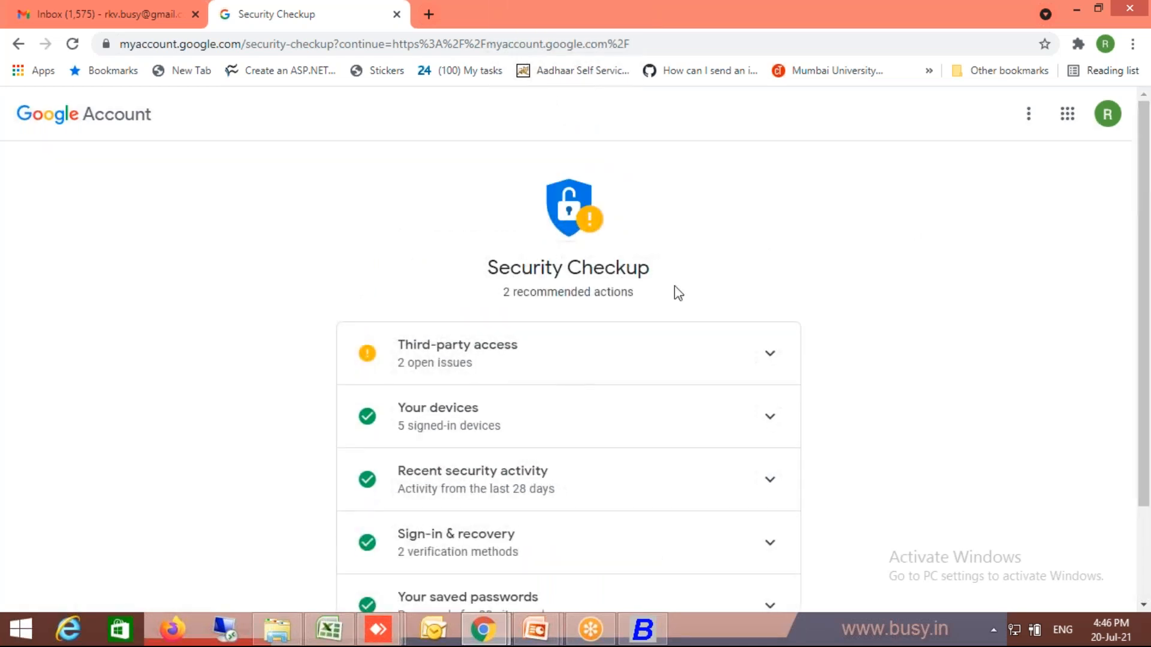
{"action": "left_click", "coordinate": [481, 360]}
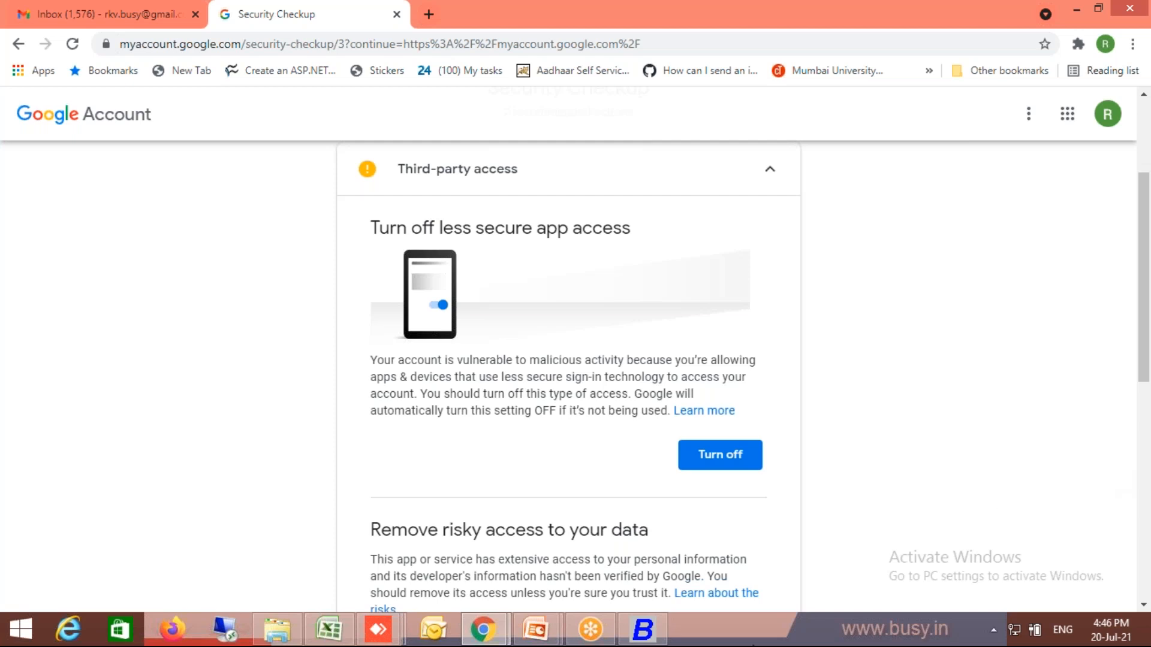
- Switch to Busy, re-enter the account password in Email Configuration, and test the account settings
{"action": "left_click", "coordinate": [381, 621]}
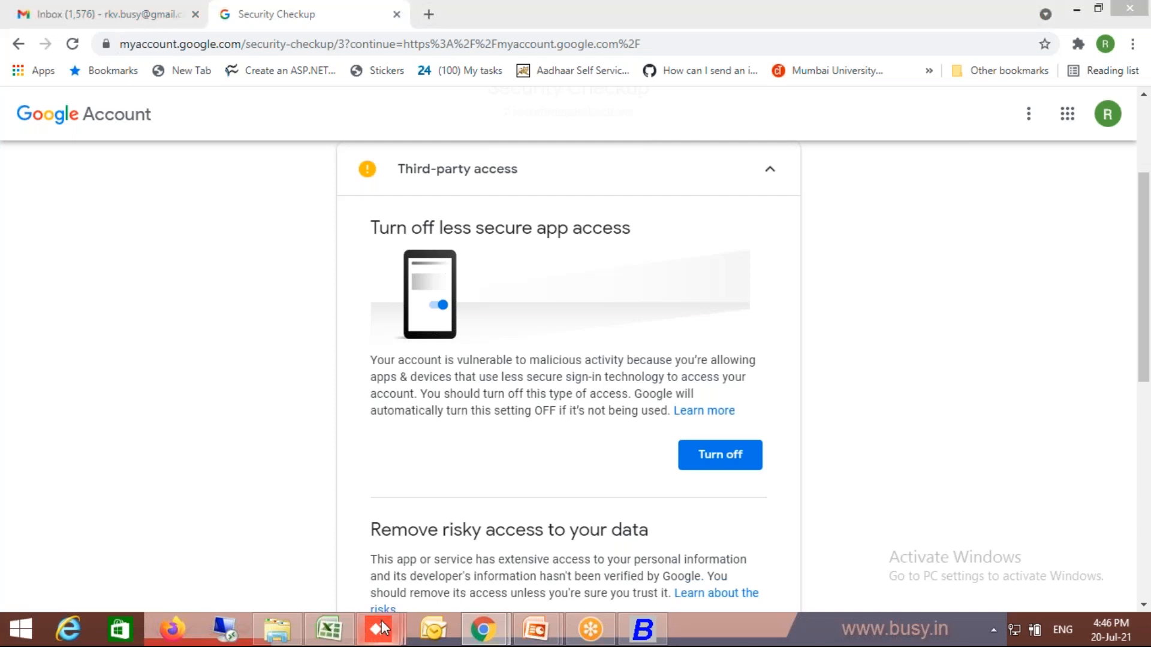
{"action": "left_click", "coordinate": [401, 554]}
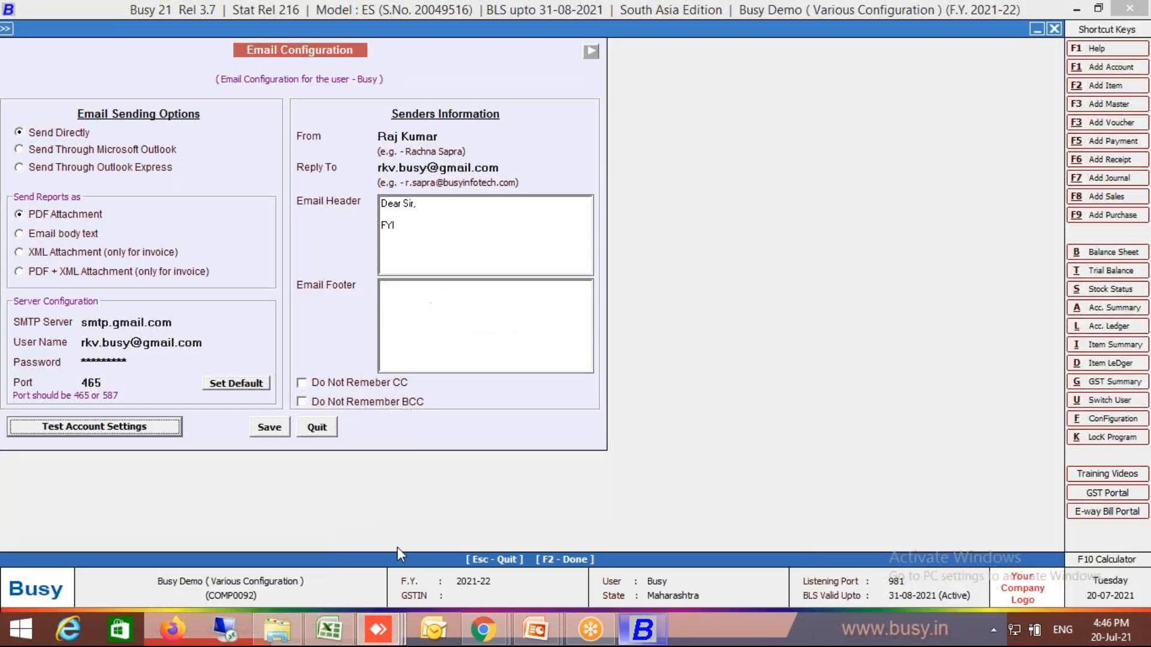
{"action": "left_click", "coordinate": [136, 361]}
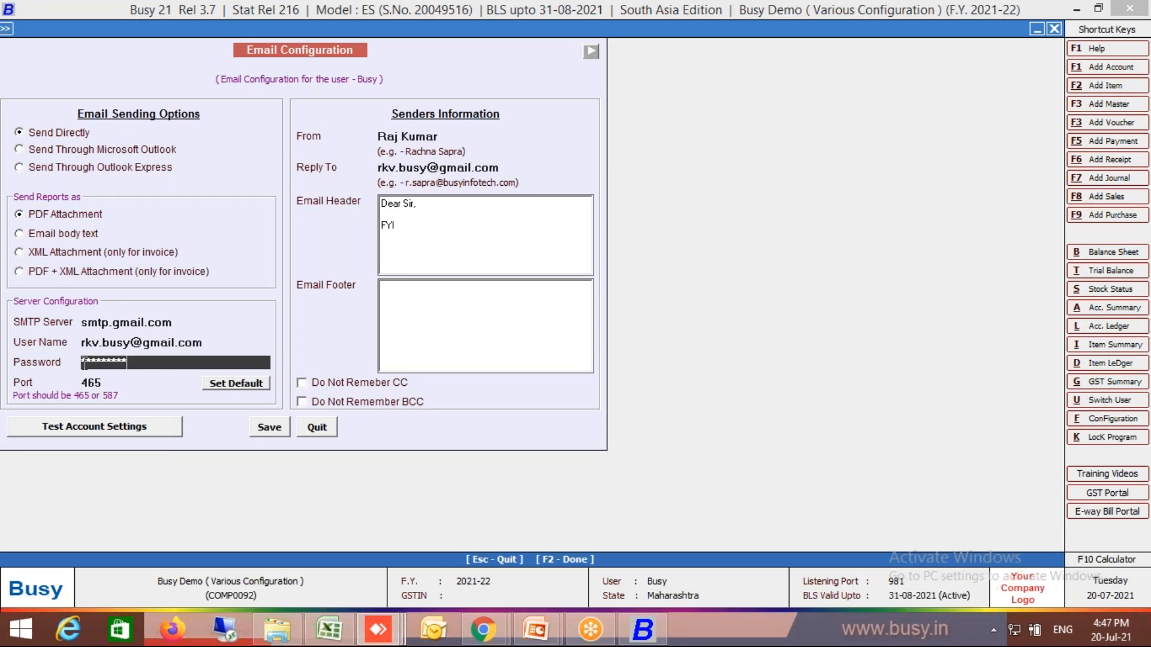
{"action": "key", "text": "BackSpace"}
{"action": "key", "text": "BackSpace"}
{"action": "key", "text": "BackSpace"}
{"action": "key", "text": "BackSpace"}
{"action": "key", "text": "BackSpace"}
{"action": "key", "text": "BackSpace"}
{"action": "key", "text": "BackSpace"}
{"action": "key", "text": "BackSpace"}
{"action": "type", "text": "*********"}
{"action": "left_click", "coordinate": [127, 433]}
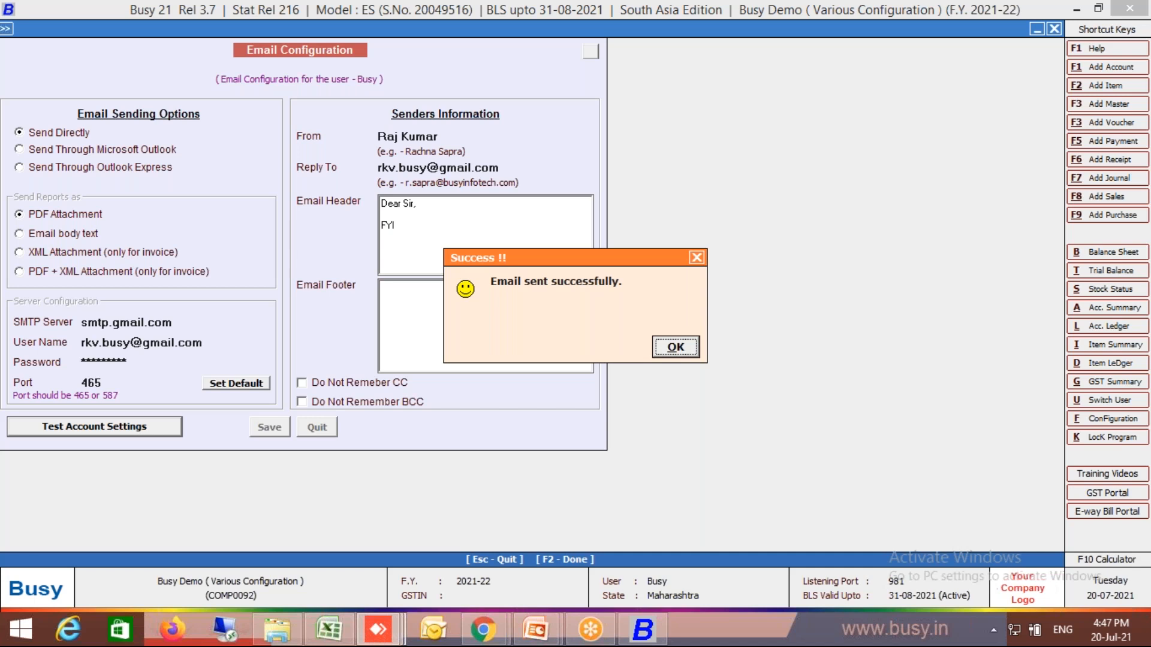
{"action": "left_click", "coordinate": [675, 347]}
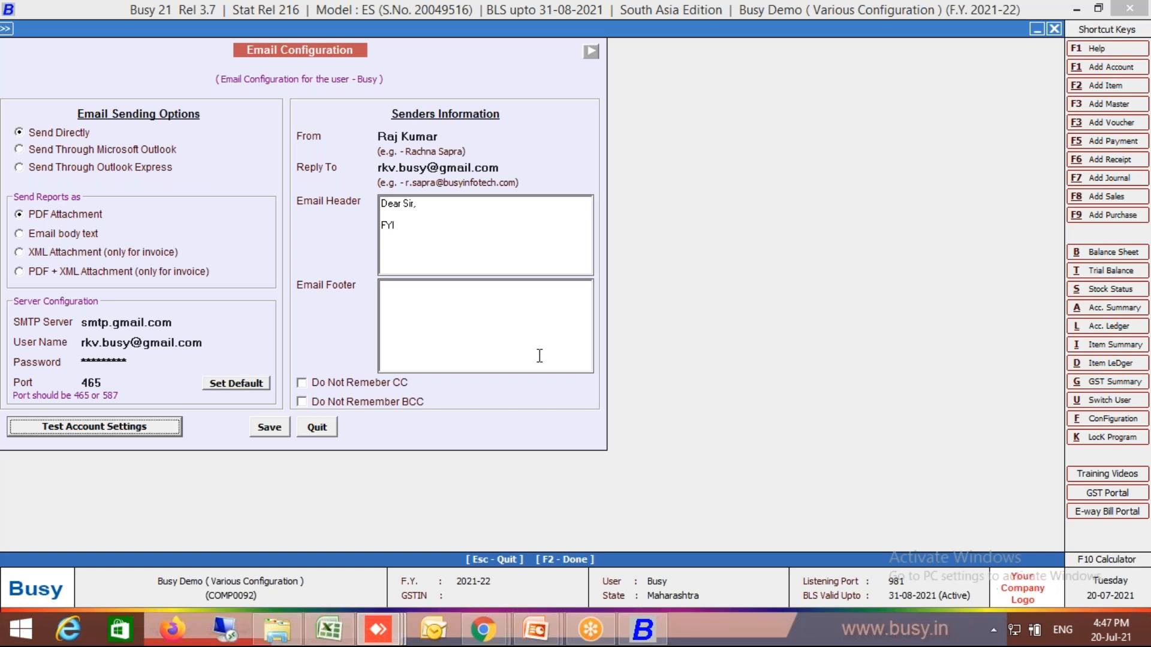
- Switch to the Gmail inbox in Chrome and open the message "Test Mail to check Busy Mail Settings."
{"action": "left_click", "coordinate": [482, 629]}
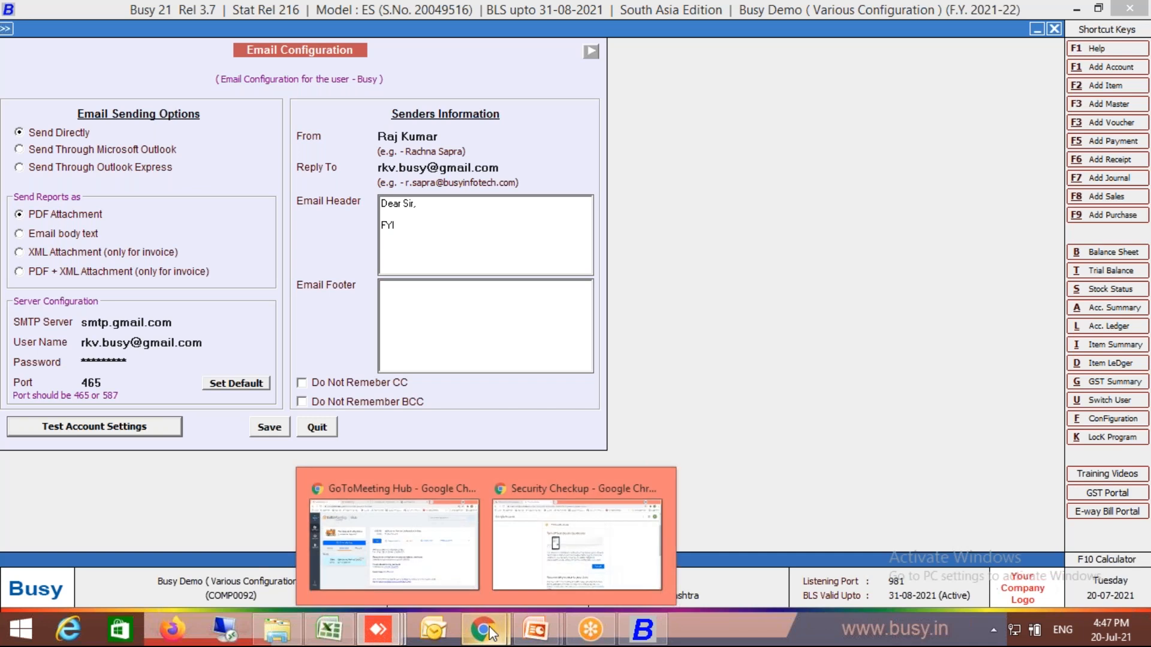
{"action": "left_click", "coordinate": [455, 573]}
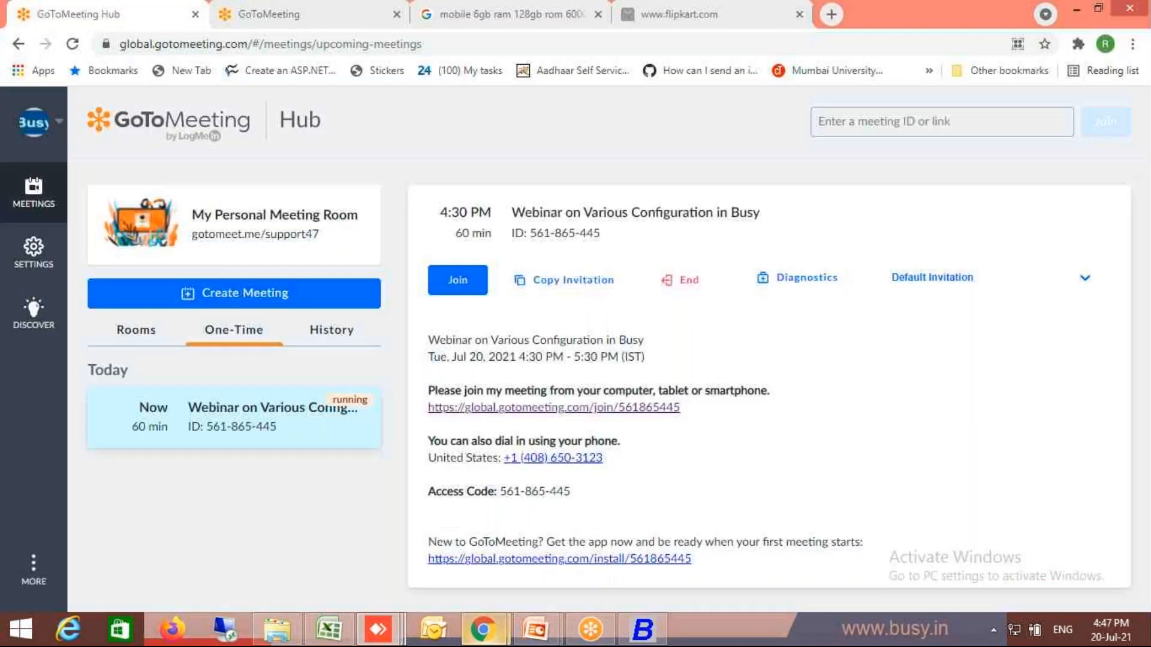
{"action": "mouse_move", "coordinate": [483, 629]}
{"action": "left_click", "coordinate": [554, 584]}
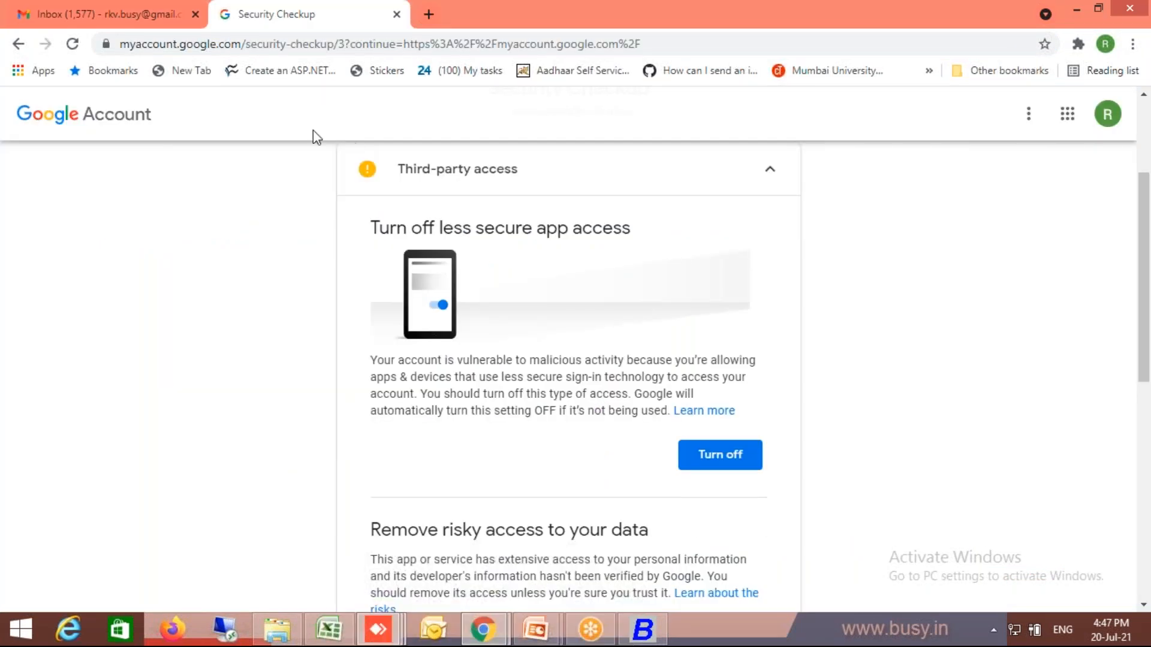
{"action": "left_click", "coordinate": [141, 12]}
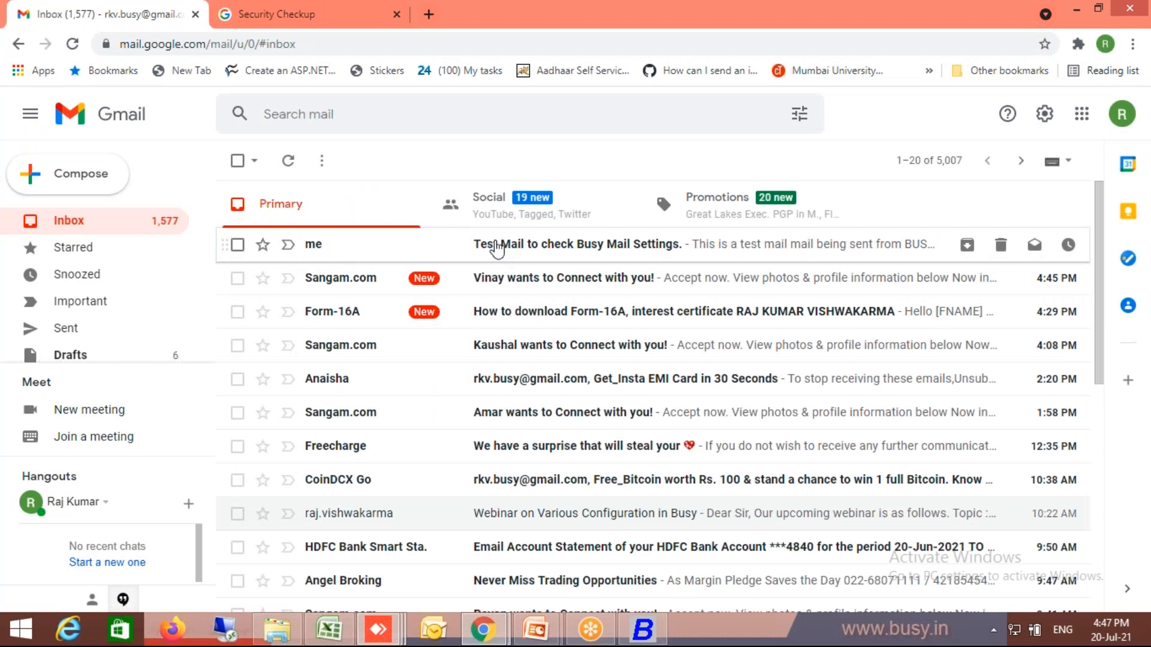
{"action": "left_click", "coordinate": [496, 246]}
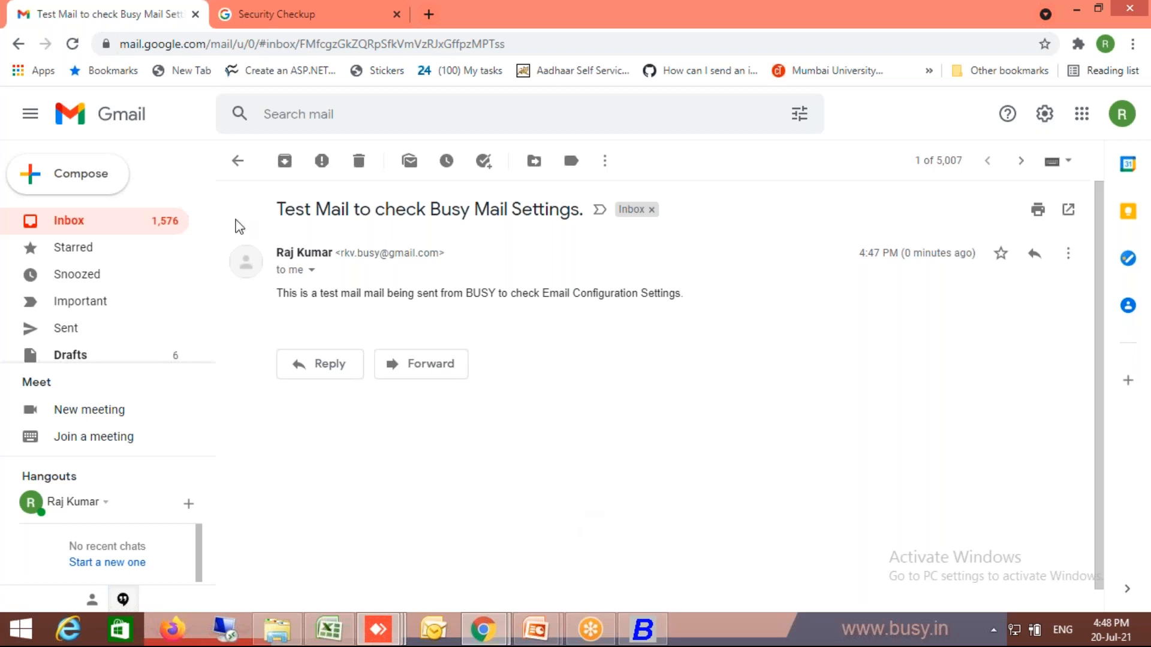
- Return to the Security Checkup page and review the less secure app access recommendation under Third-party access
{"action": "left_click", "coordinate": [280, 18]}
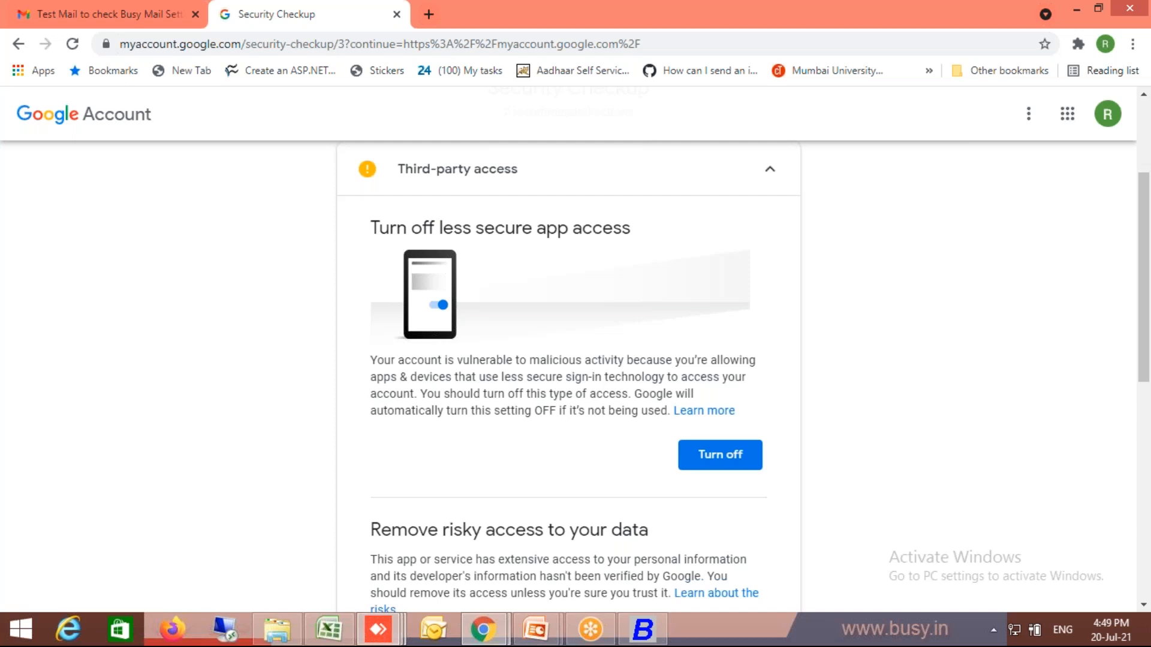
{"action": "left_click", "coordinate": [1143, 142]}
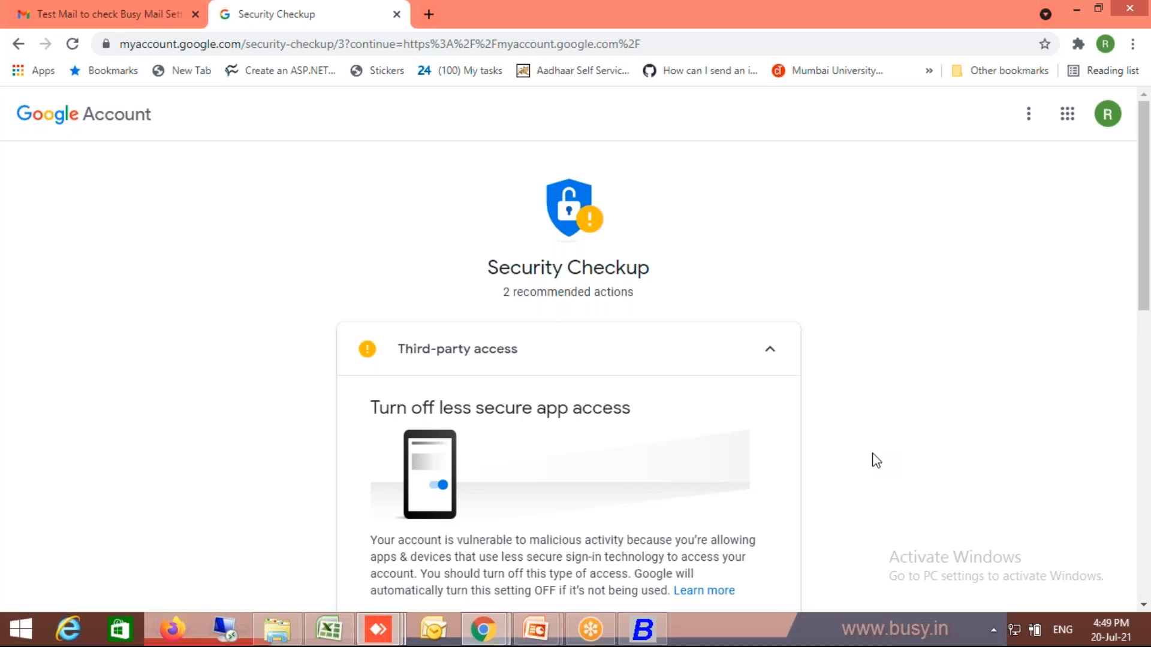
- Search Gmail for "security alert"
{"action": "left_click", "coordinate": [113, 16]}
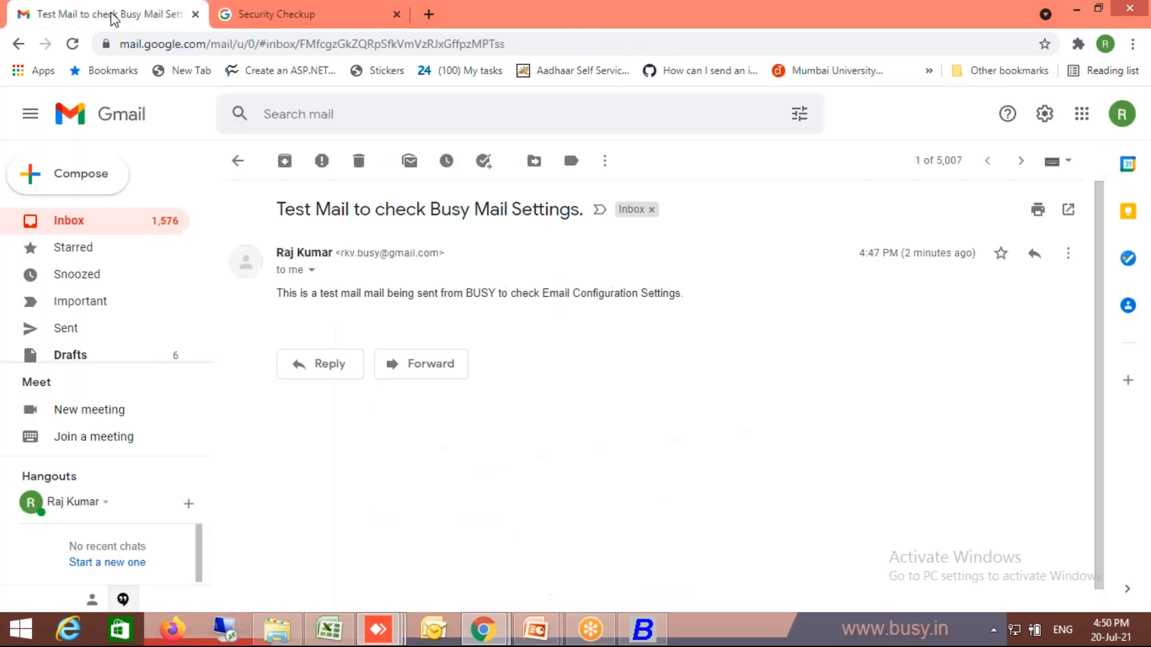
{"action": "left_click", "coordinate": [359, 121]}
{"action": "type", "text": "sec"}
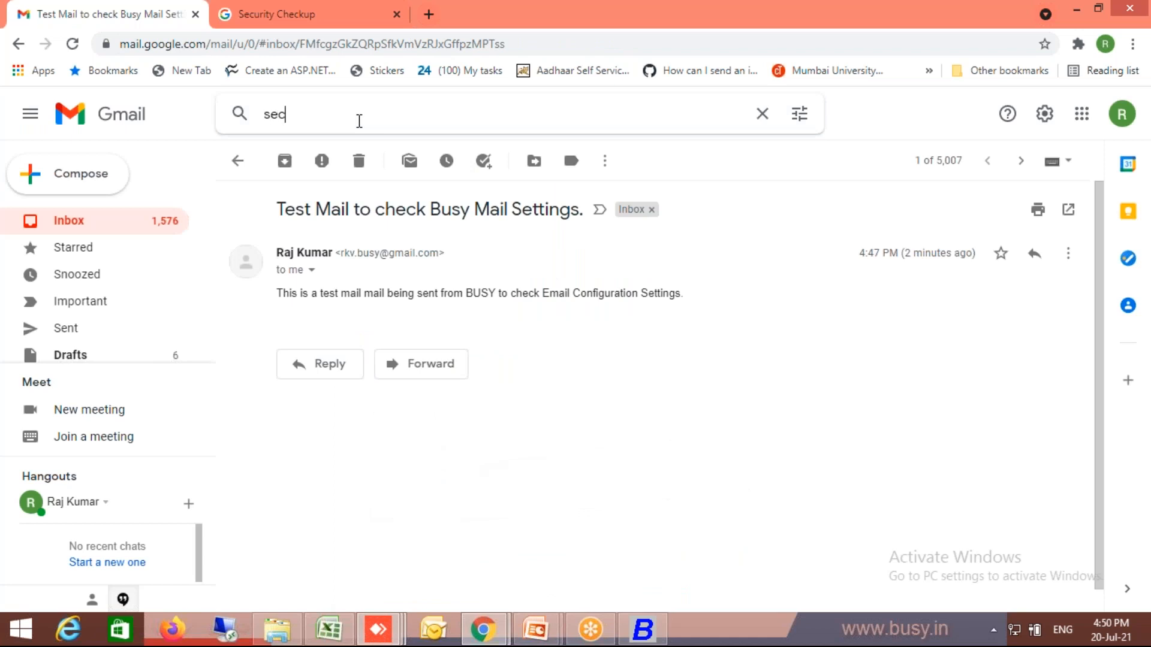
{"action": "type", "text": "uri"}
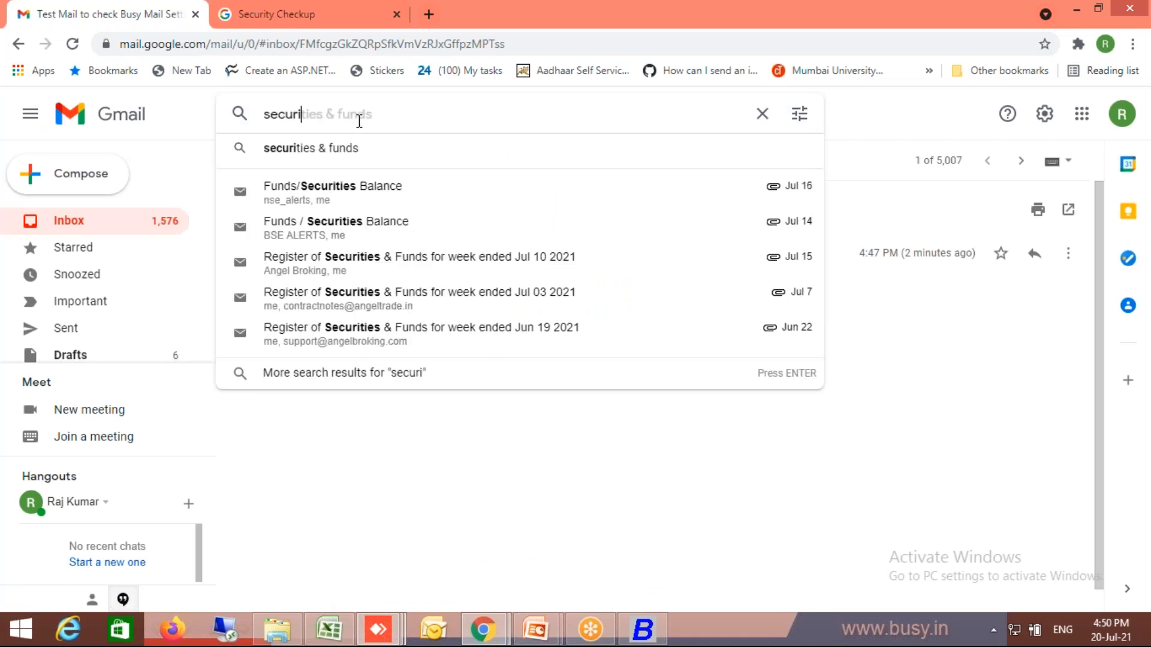
{"action": "type", "text": "tu"}
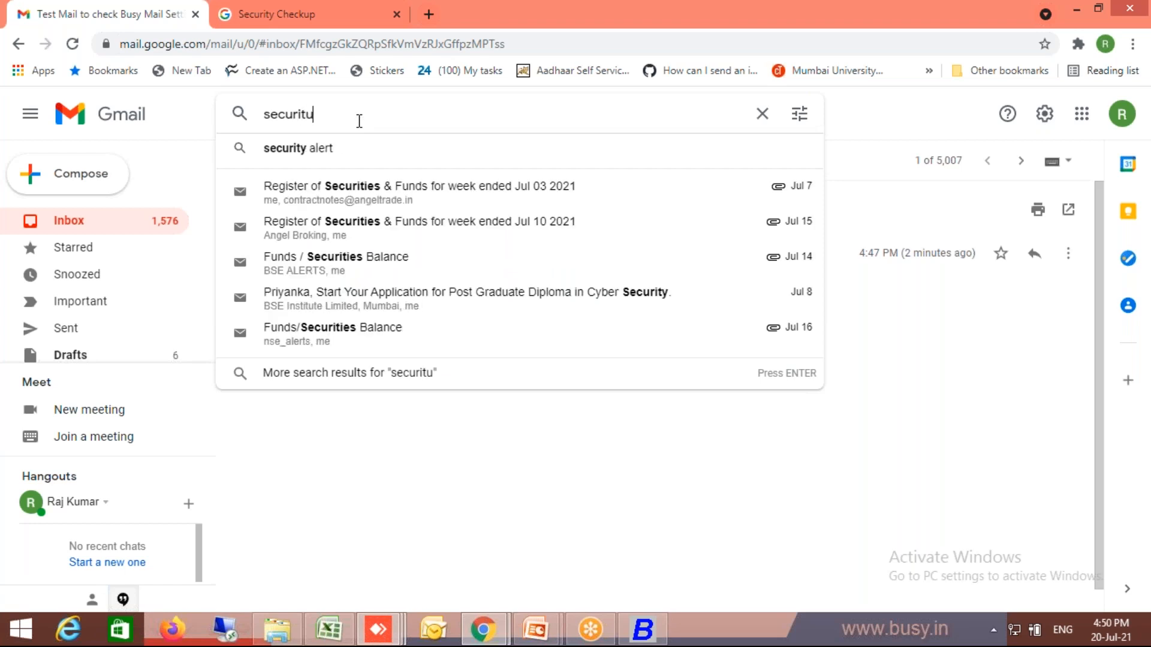
{"action": "left_click", "coordinate": [321, 152]}
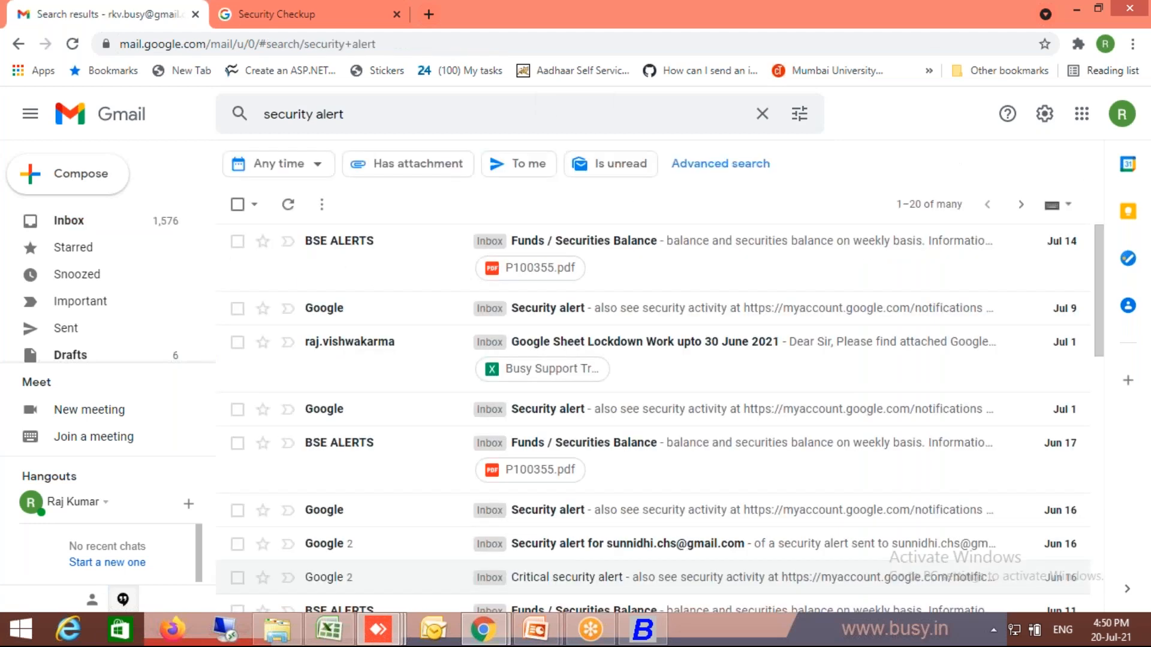
- Open Google's Jul 9 Security alert message, check its activity, and examine the choices for recognizing it
{"action": "left_click", "coordinate": [602, 318]}
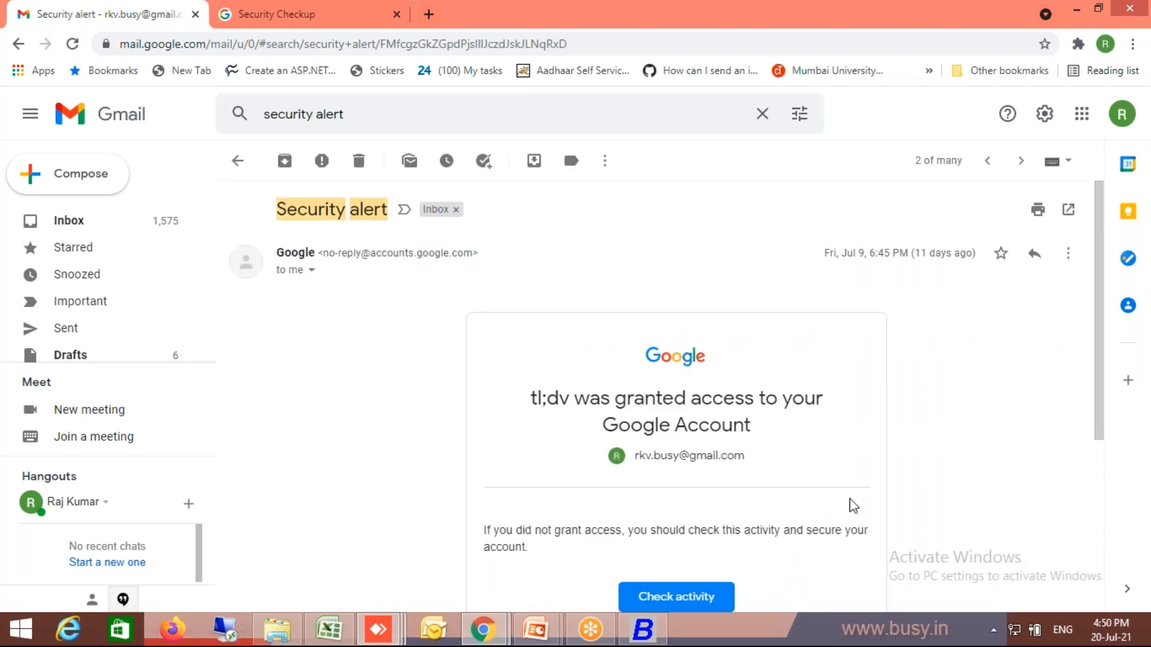
{"action": "scroll", "coordinate": [1096, 503], "scroll_direction": "down", "scroll_amount": 3}
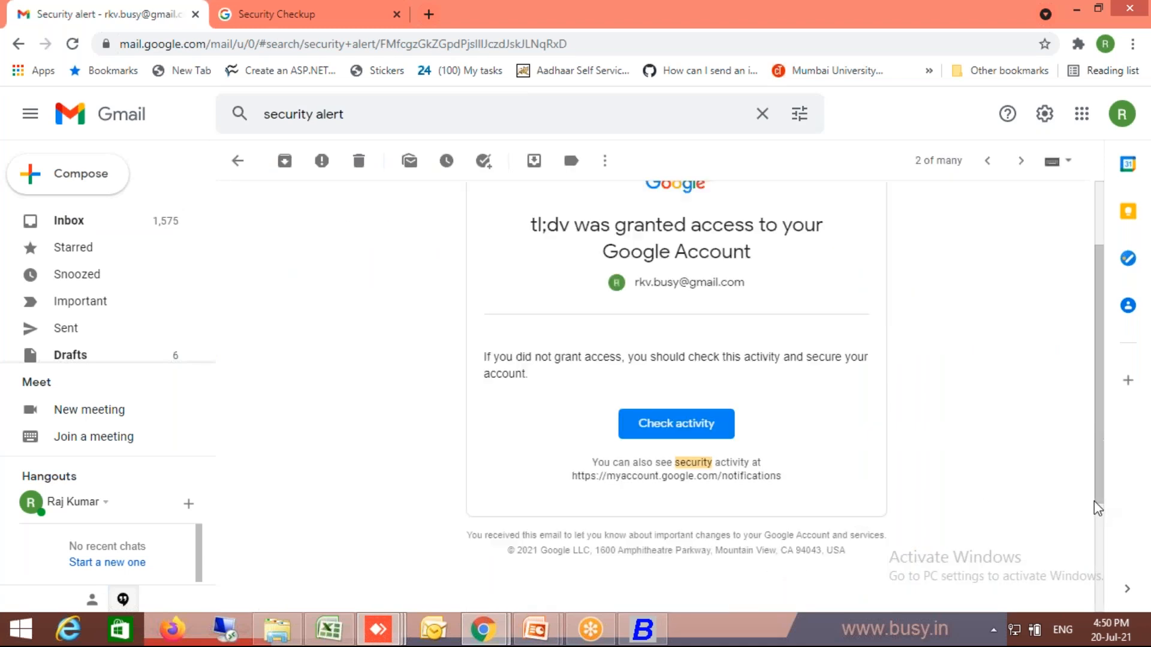
{"action": "scroll", "coordinate": [1095, 509], "scroll_direction": "down", "scroll_amount": 2}
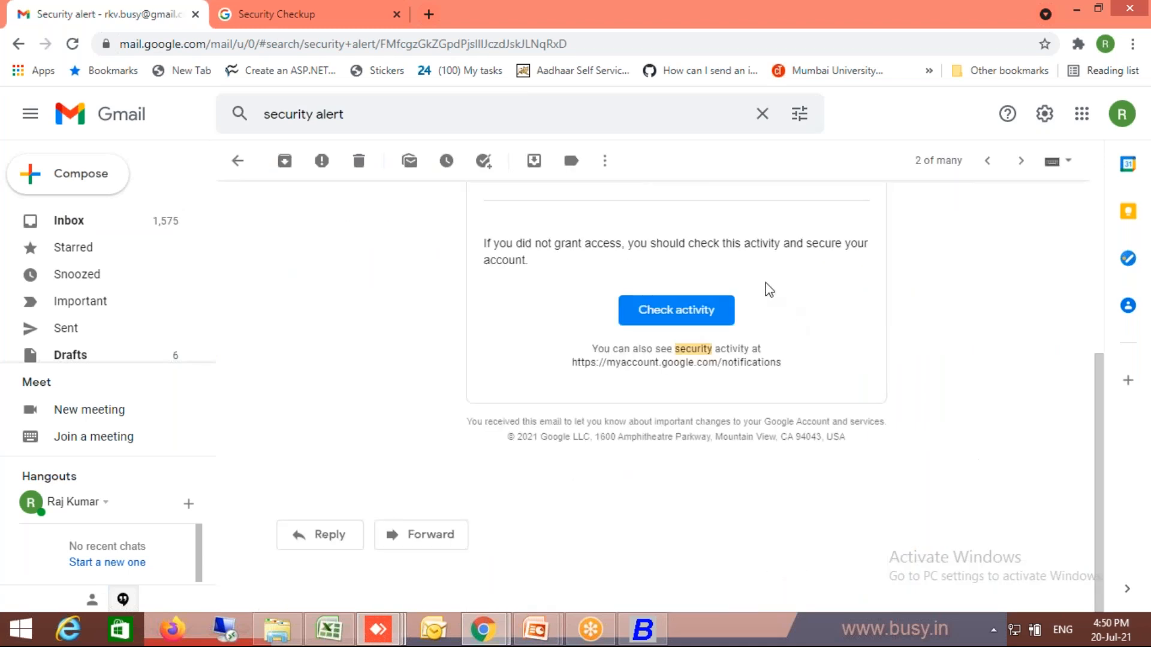
{"action": "left_click", "coordinate": [690, 310]}
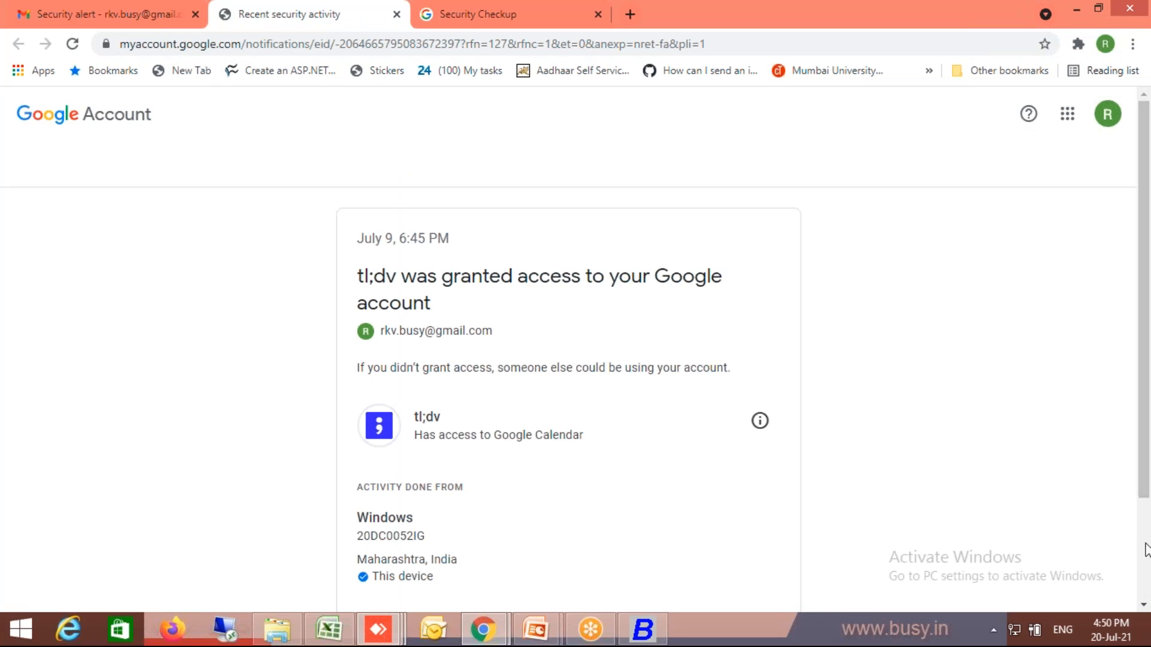
{"action": "scroll", "coordinate": [673, 519], "scroll_direction": "down", "scroll_amount": 2}
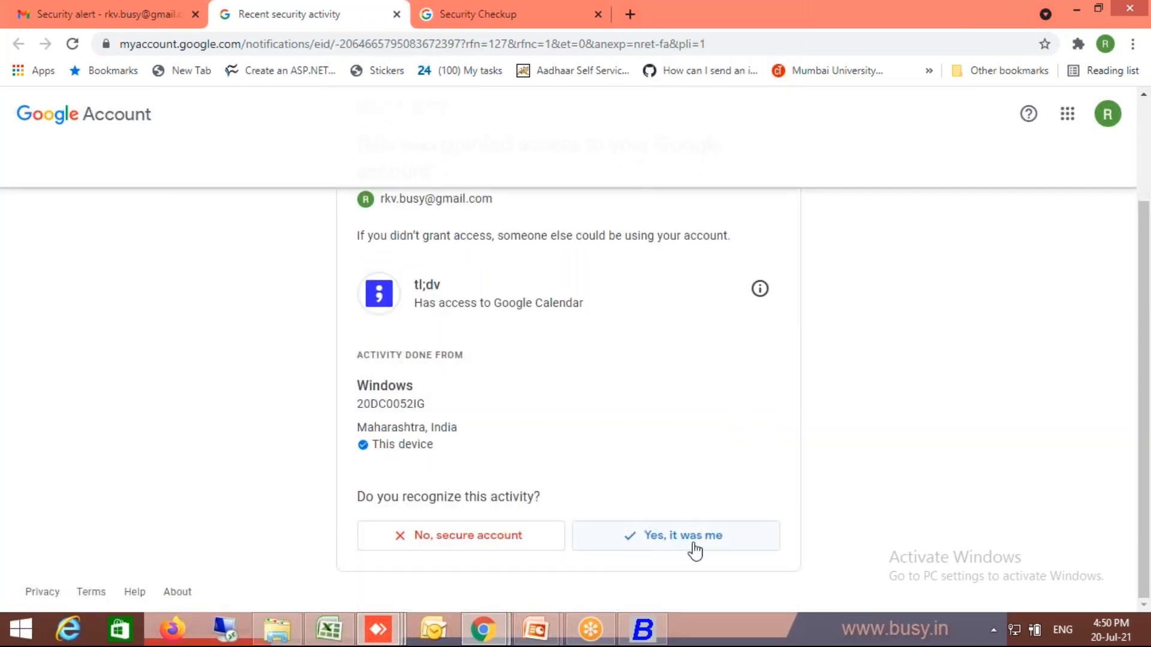
{"action": "left_click", "coordinate": [722, 541]}
{"action": "left_click", "coordinate": [683, 535]}
- Switch to Busy to look at the Email Configuration window, and return to the security activity page in Chrome
{"action": "left_click", "coordinate": [644, 631]}
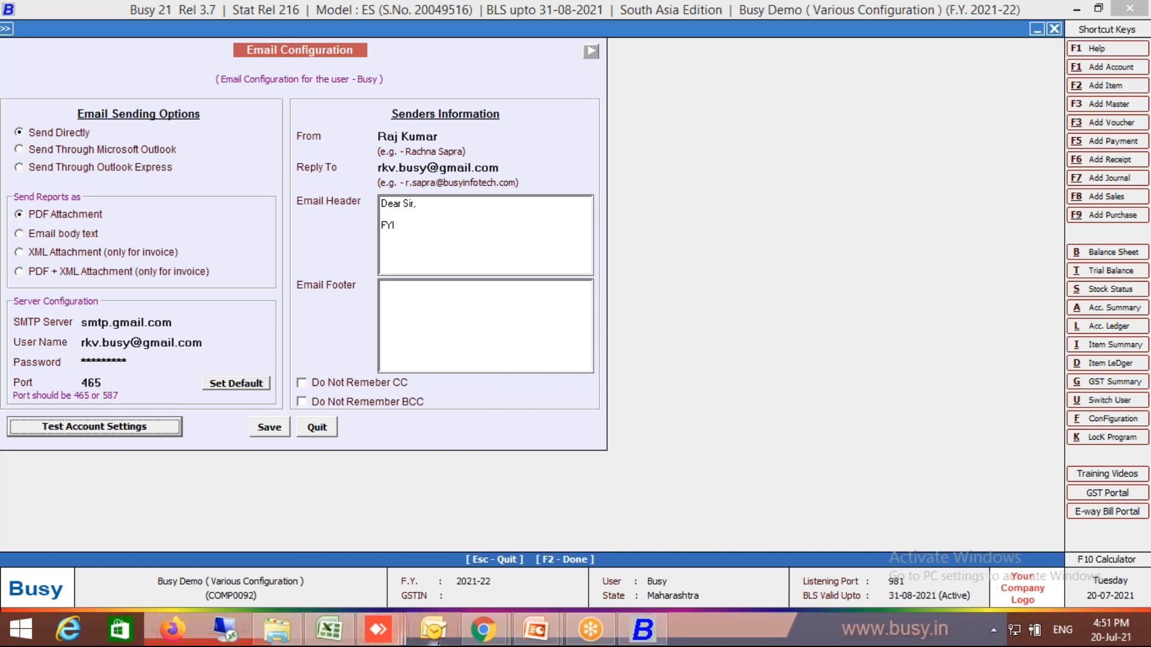
{"action": "left_click", "coordinate": [483, 629]}
{"action": "left_click", "coordinate": [542, 577]}
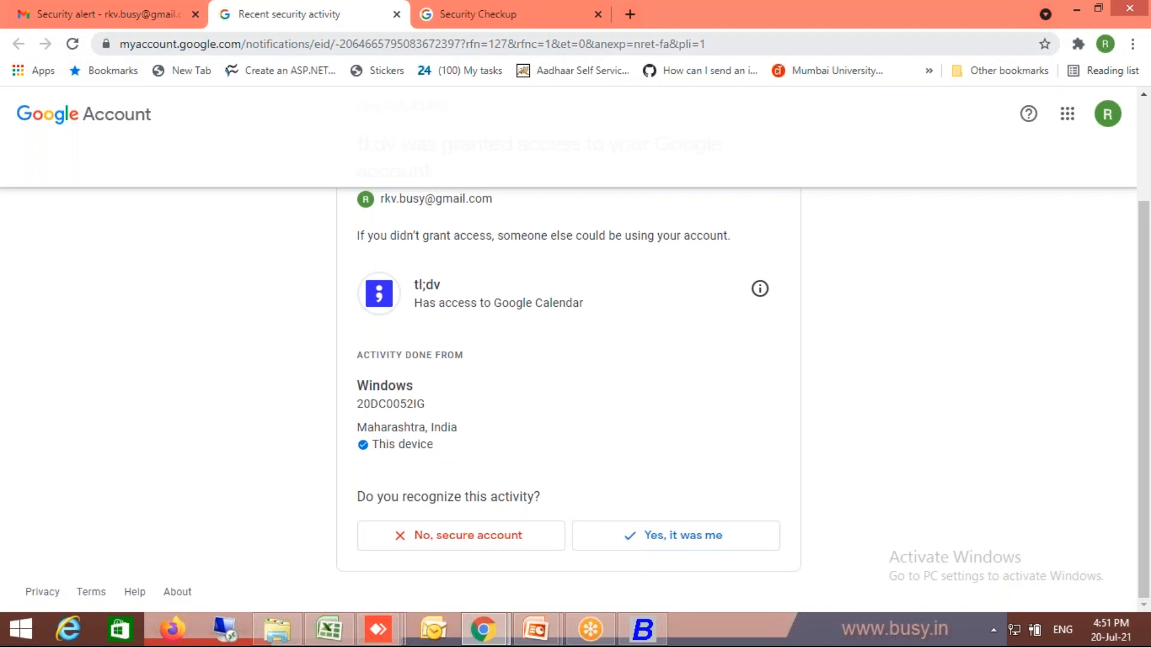
- Open the Google Account from Gmail and check the 2-Step Verification setting in its Security section
{"action": "left_click", "coordinate": [141, 15]}
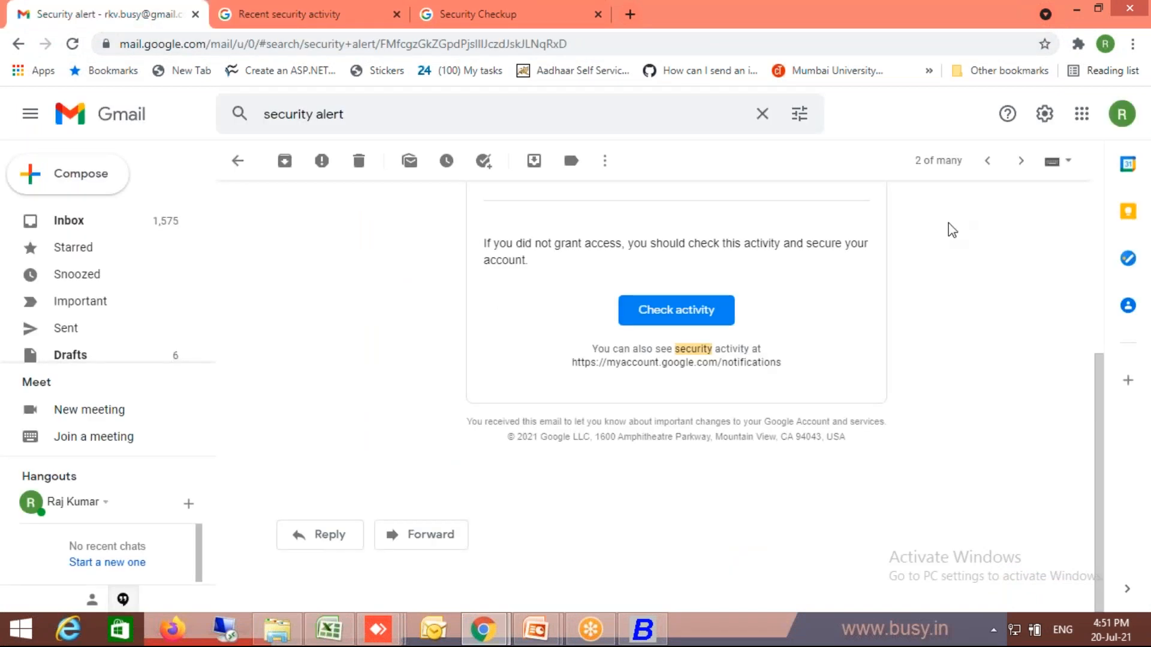
{"action": "left_click", "coordinate": [1082, 114]}
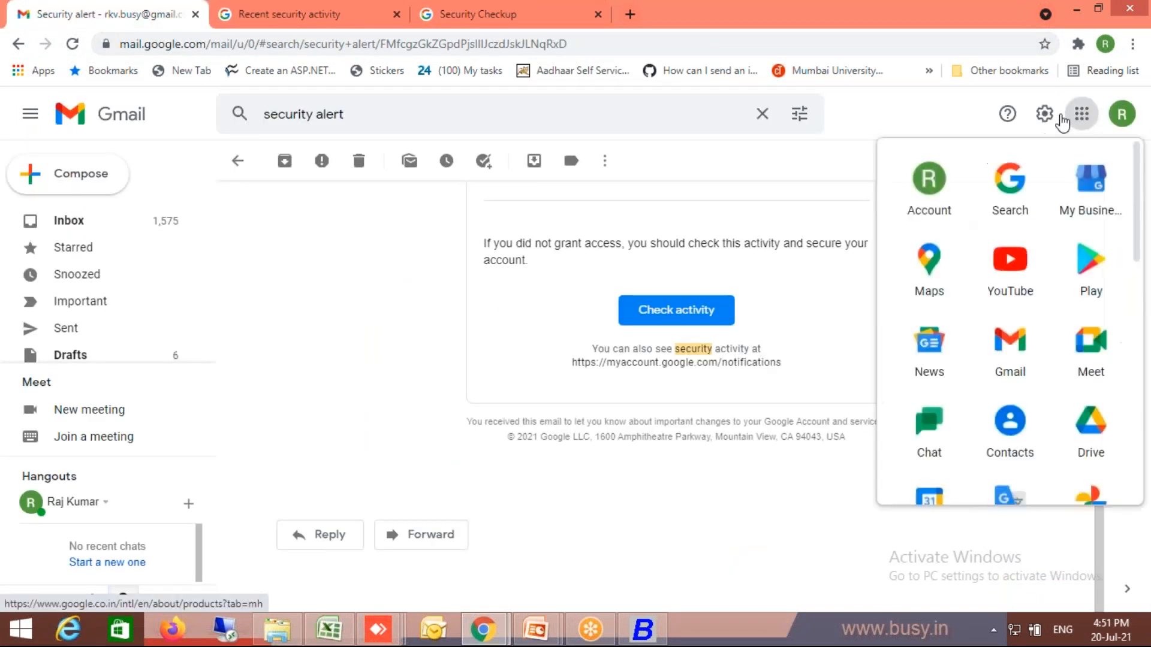
{"action": "left_click", "coordinate": [929, 180]}
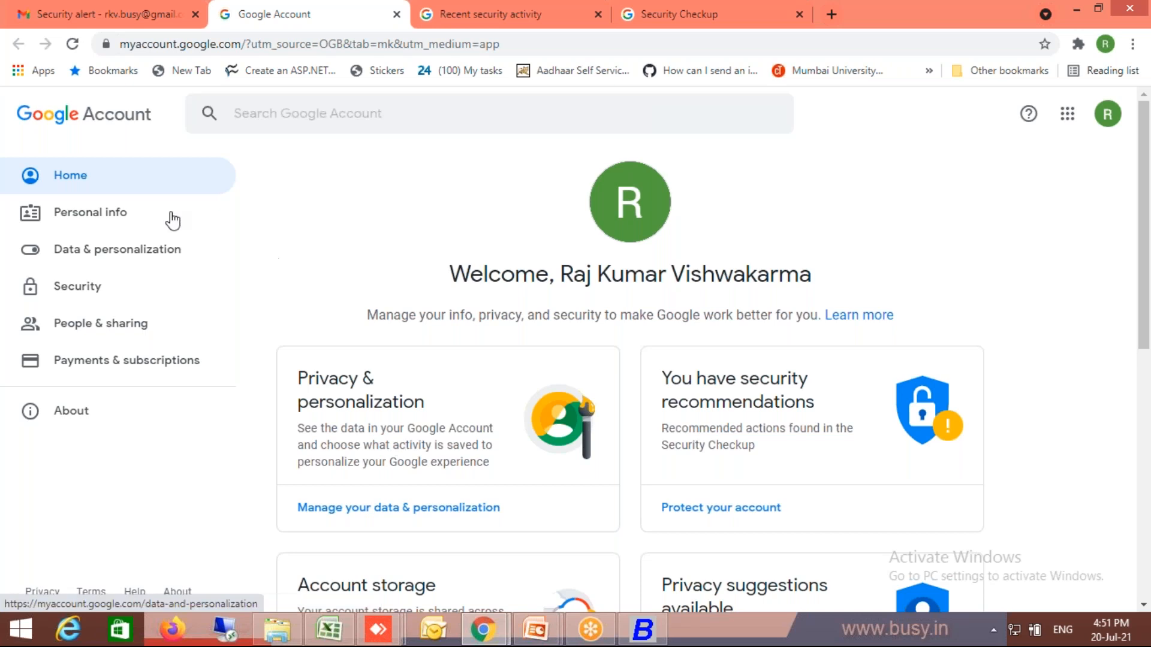
{"action": "left_click", "coordinate": [76, 300]}
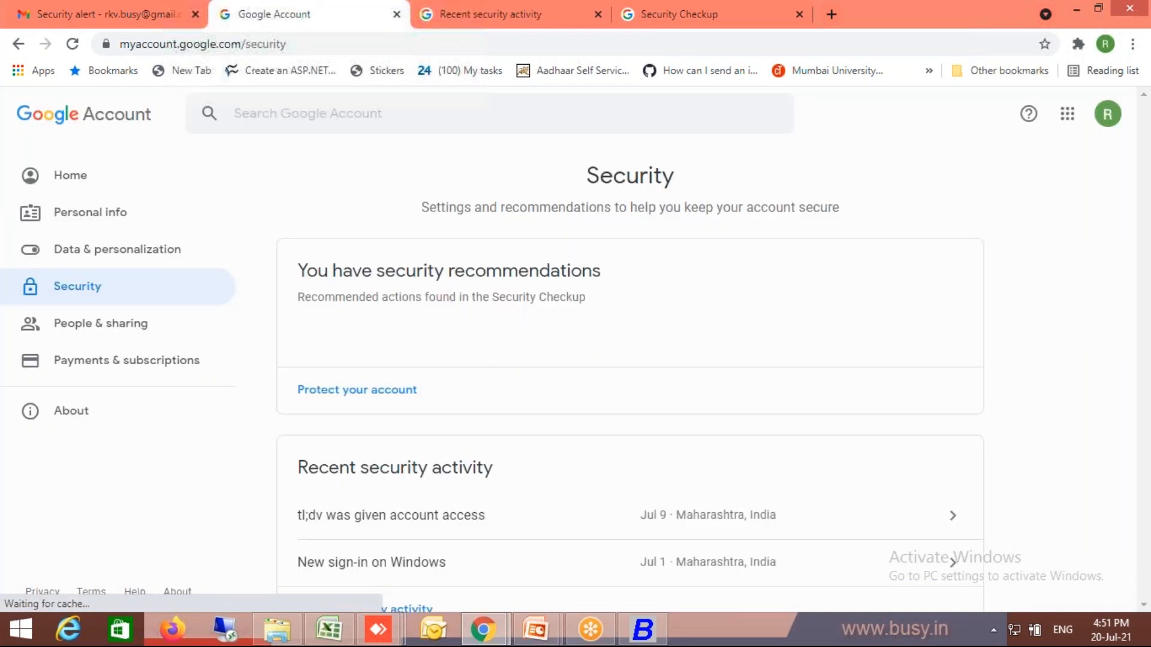
{"action": "scroll", "coordinate": [1143, 433], "scroll_direction": "down", "scroll_amount": 7}
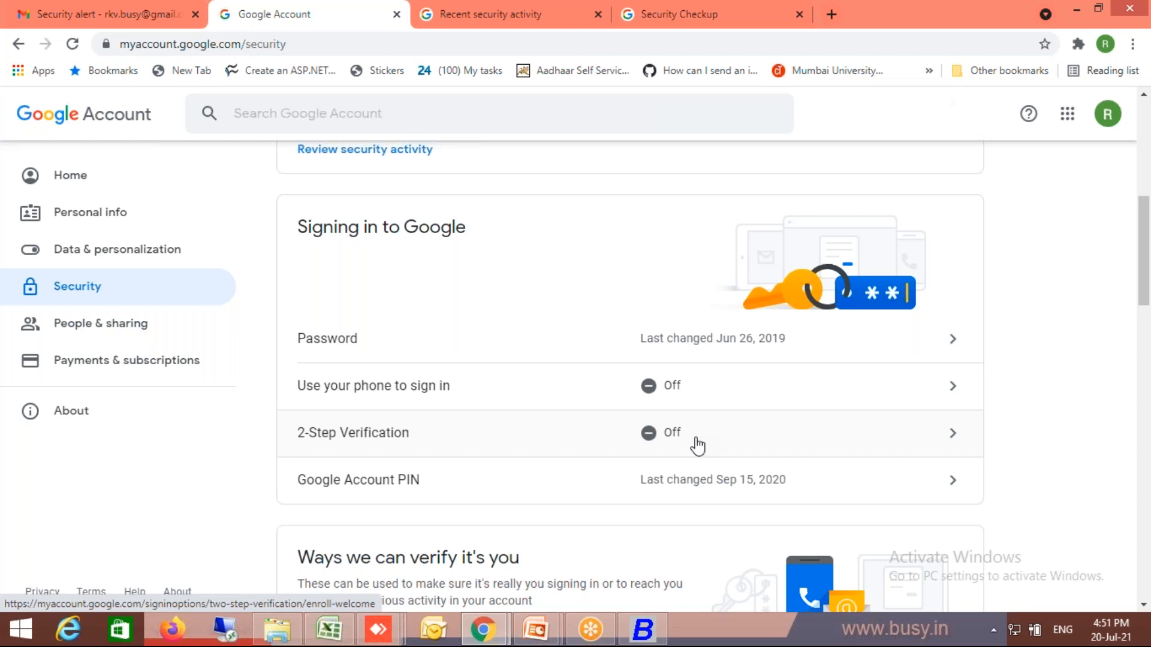
{"action": "left_click", "coordinate": [1143, 175]}
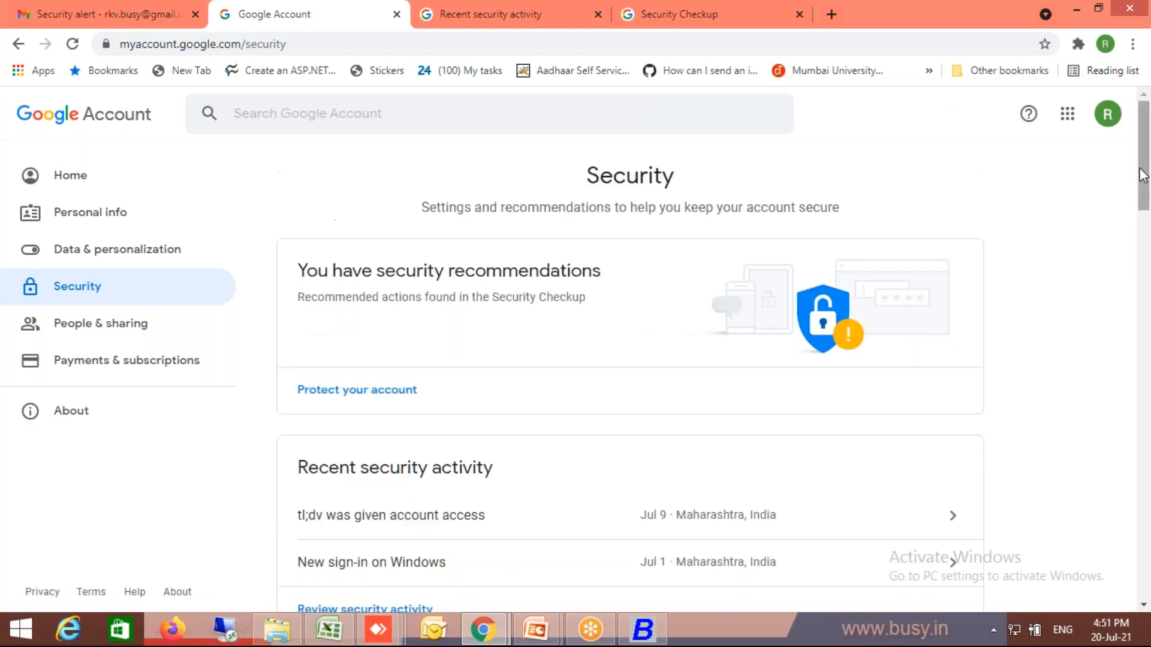
- From the Google Account home page, open the Security Checkup and review the less secure app access setting
{"action": "left_click", "coordinate": [89, 183]}
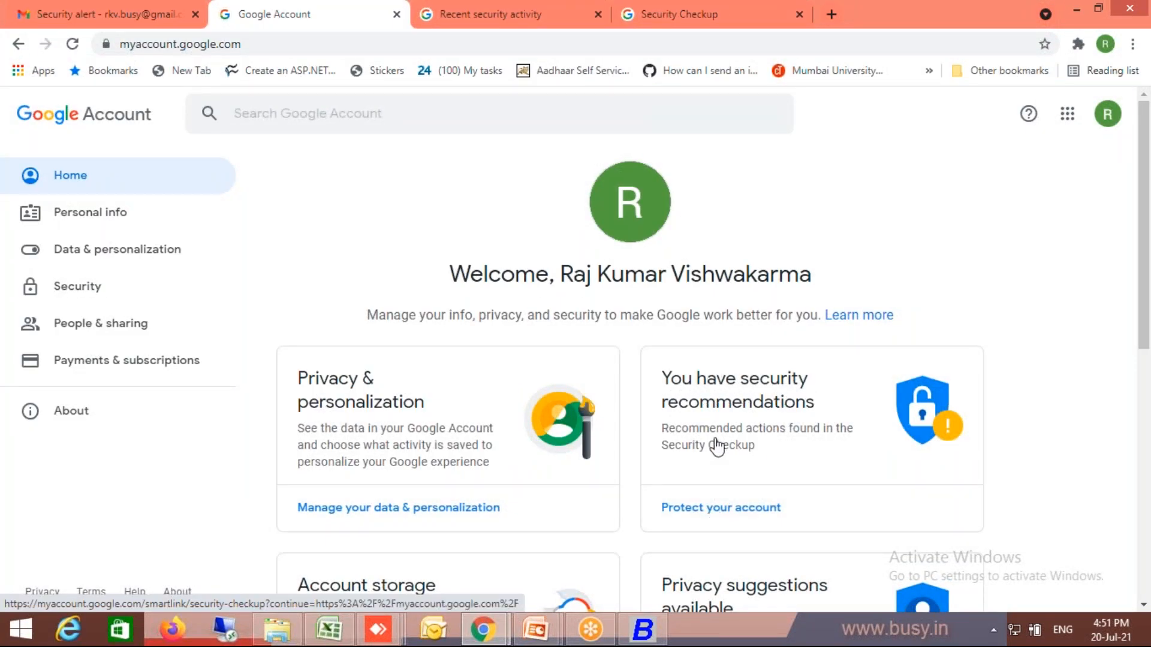
{"action": "left_click", "coordinate": [697, 512]}
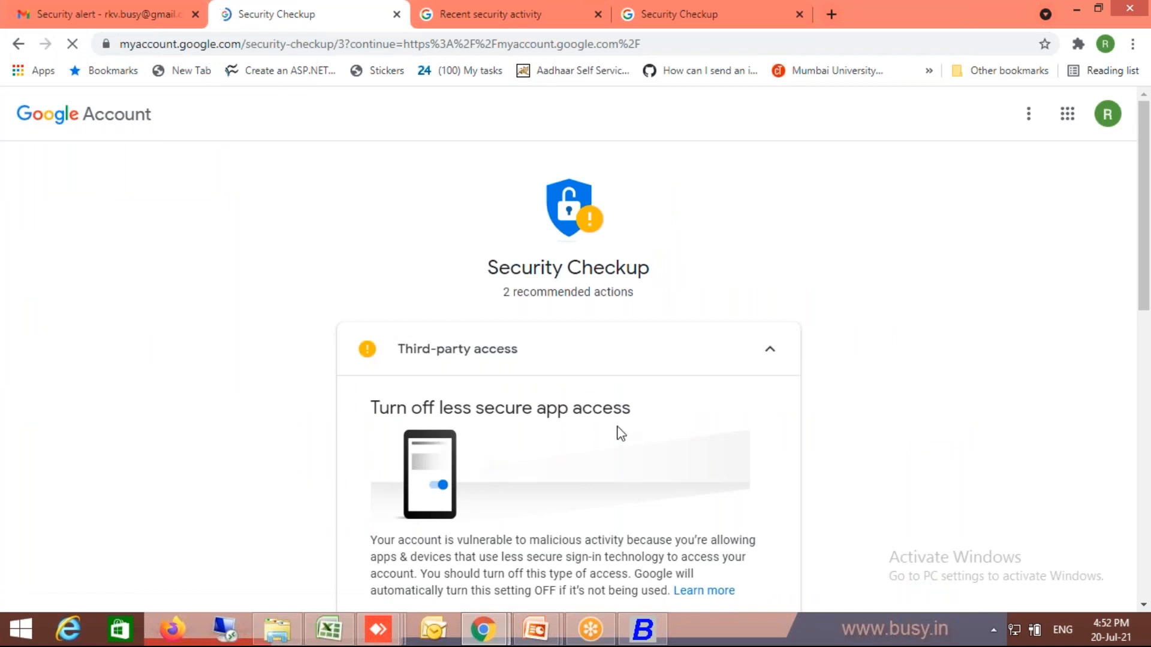
{"action": "left_click", "coordinate": [1144, 605]}
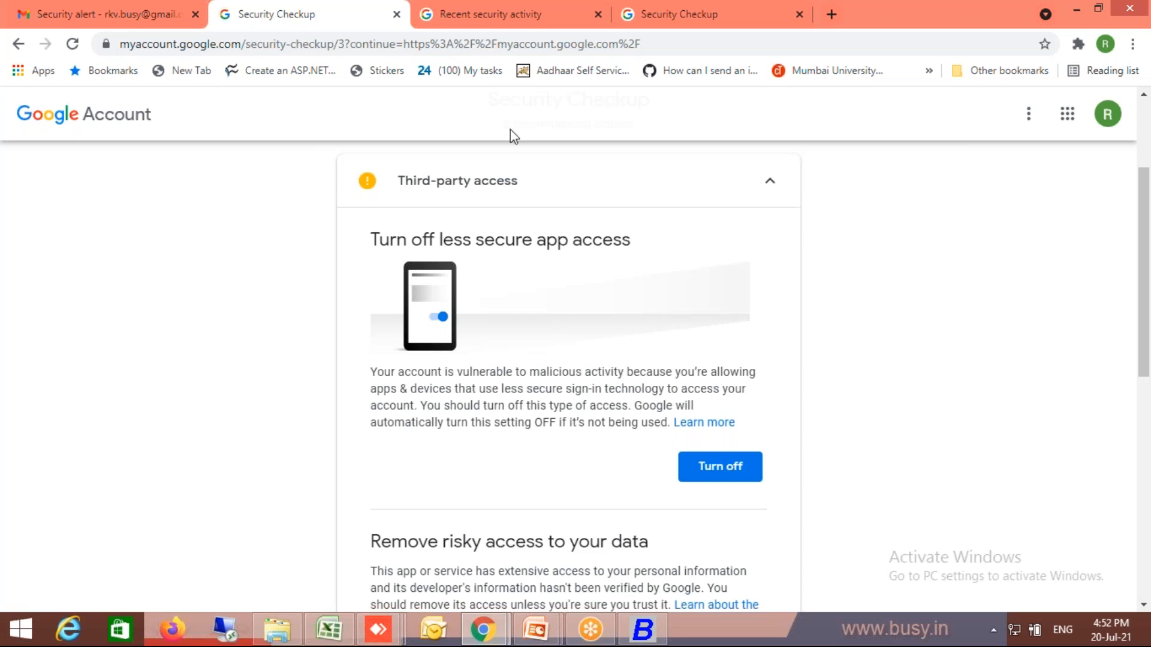
- Switch to the PowerPoint slide show "Various Configuration in Busy", view its list of topics, and exit the show
{"action": "left_click", "coordinate": [535, 629]}
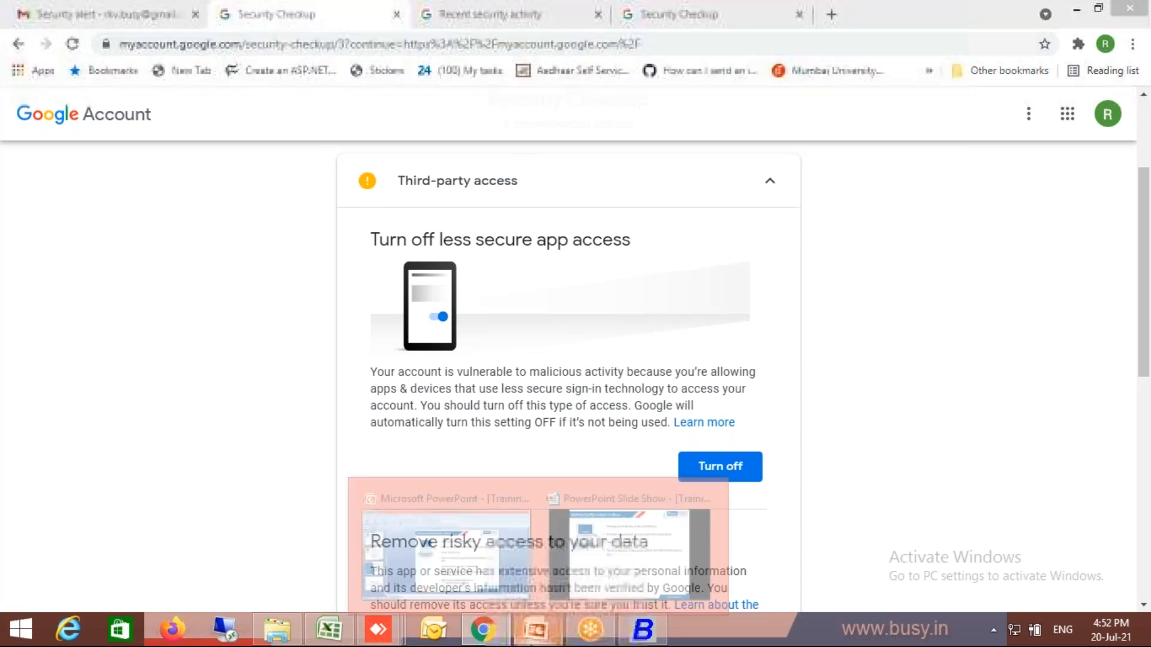
{"action": "left_click", "coordinate": [612, 581]}
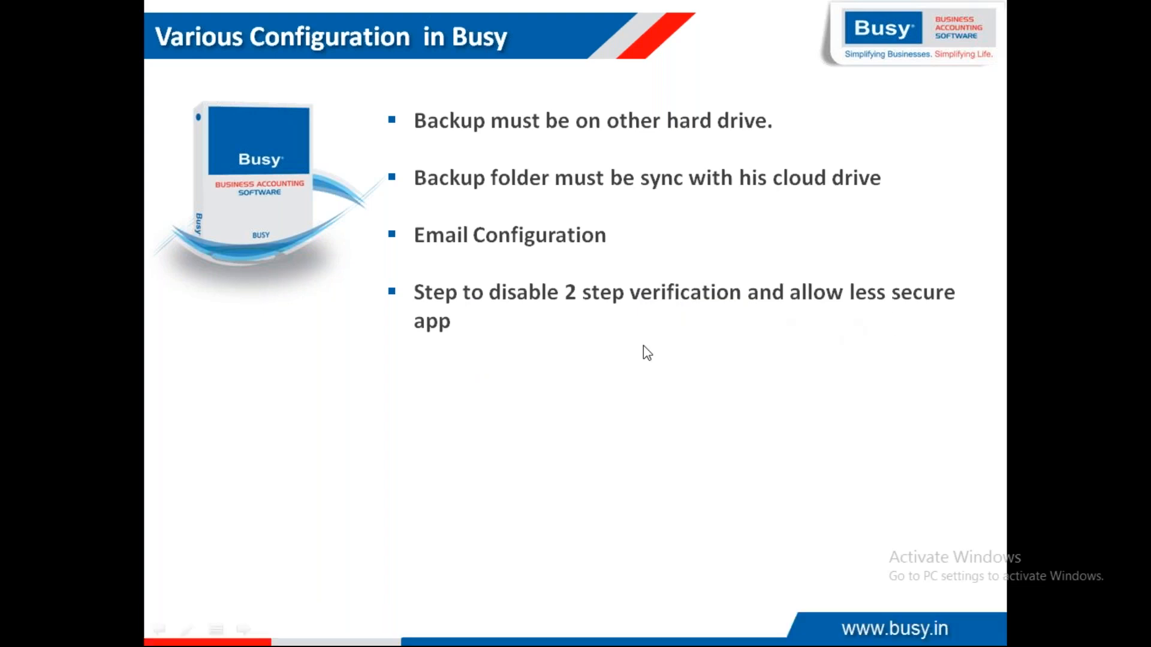
{"action": "key", "text": "Escape"}
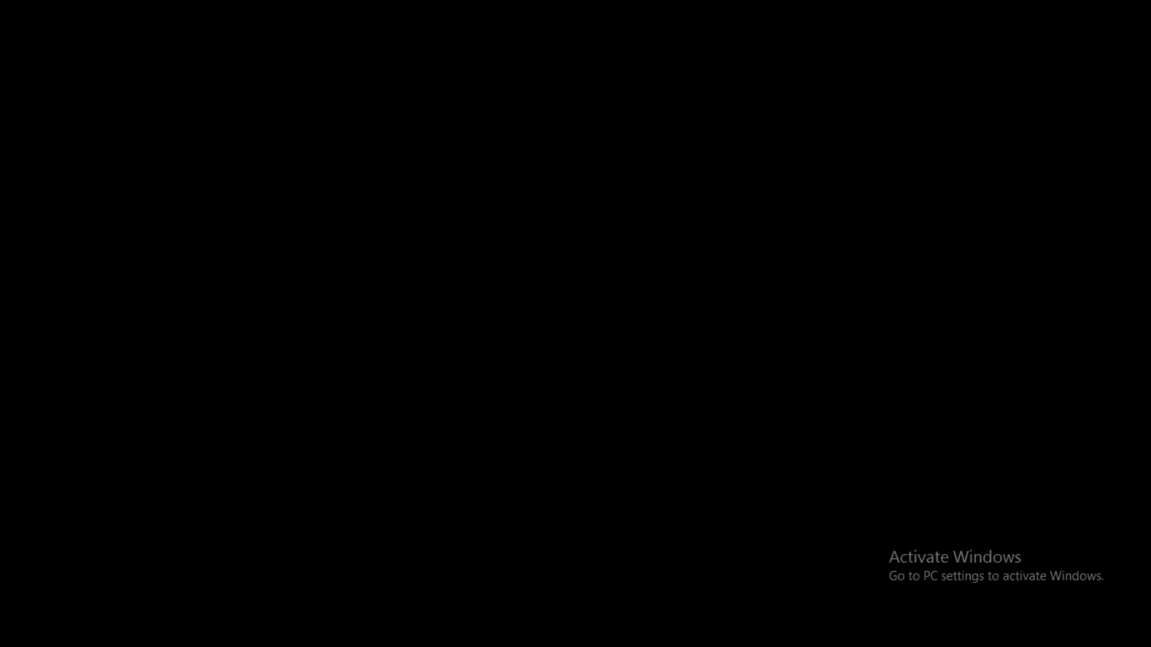
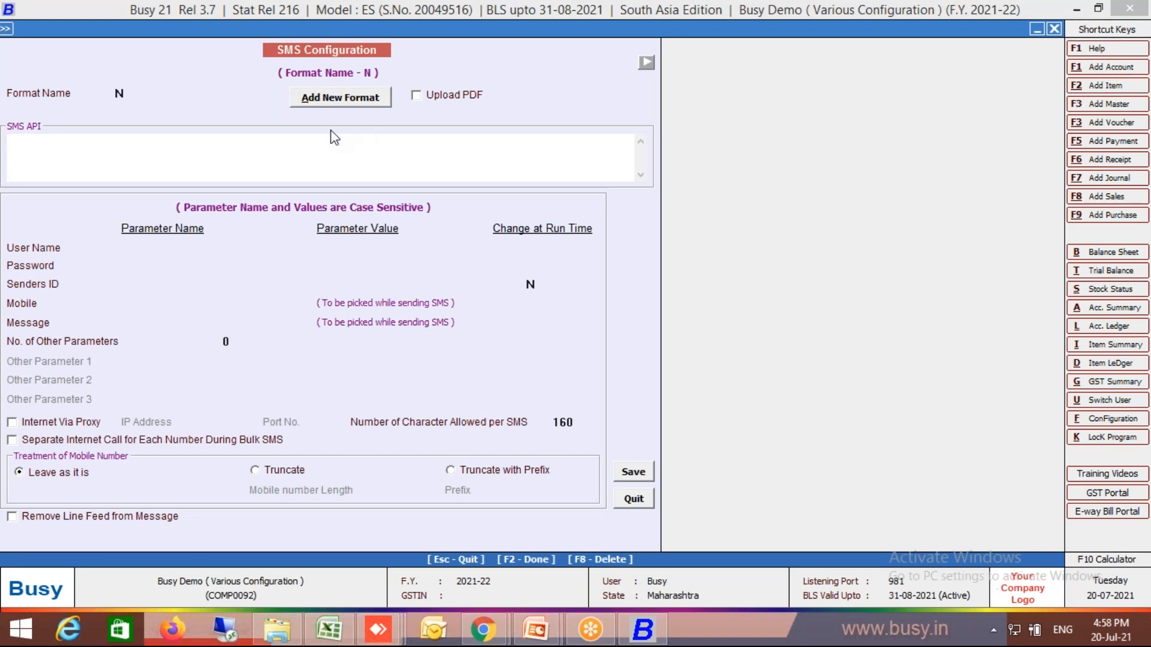
- Enable PDF upload for SMS format N and begin its SMS API string with "whatsapp:"
{"action": "left_click", "coordinate": [417, 99]}
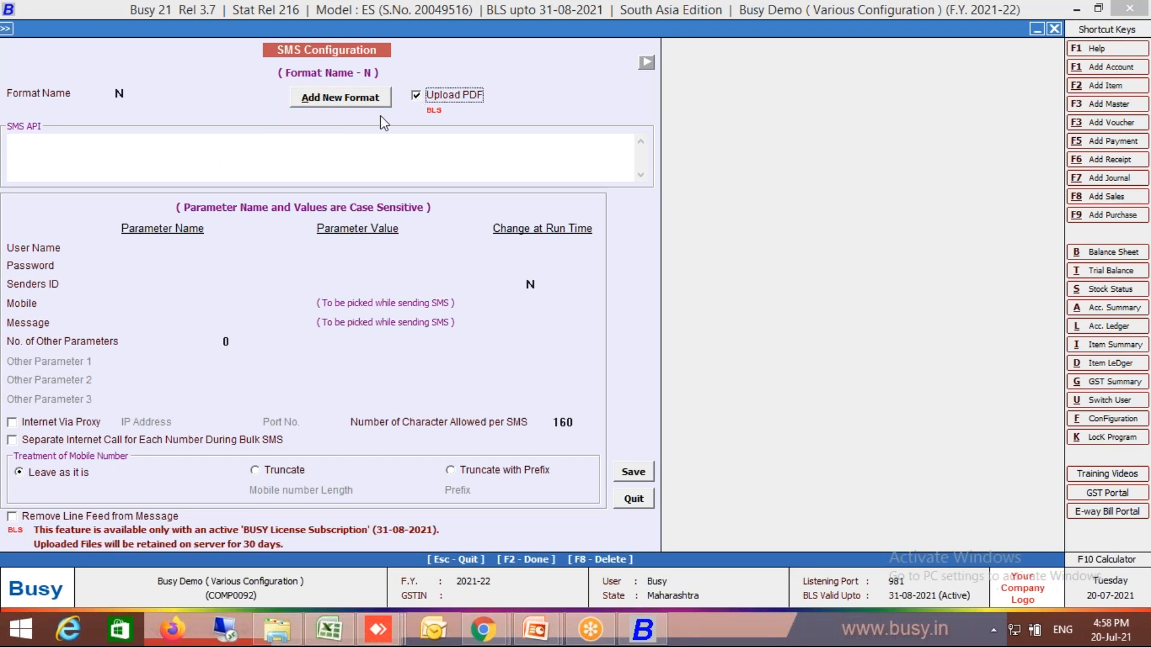
{"action": "left_click", "coordinate": [330, 155]}
{"action": "type", "text": "whatsapp"}
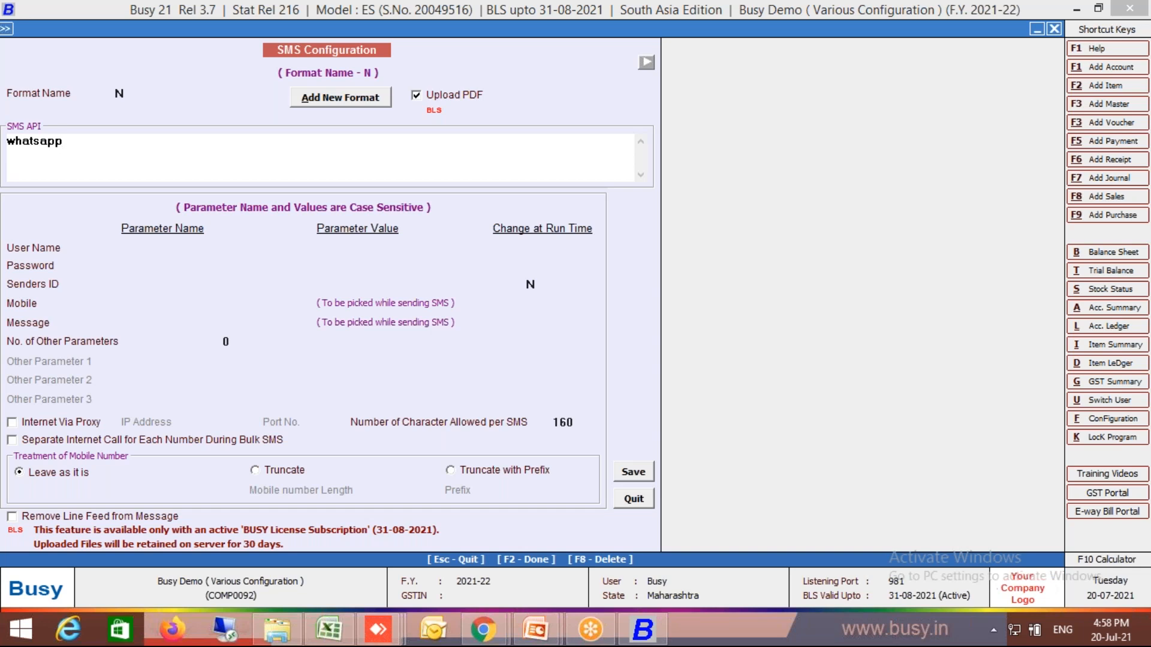
{"action": "type", "text": ":"}
- Search Windows for the On-Screen Keyboard, open it, and move it clear of the SMS API field
{"action": "left_click", "coordinate": [21, 629]}
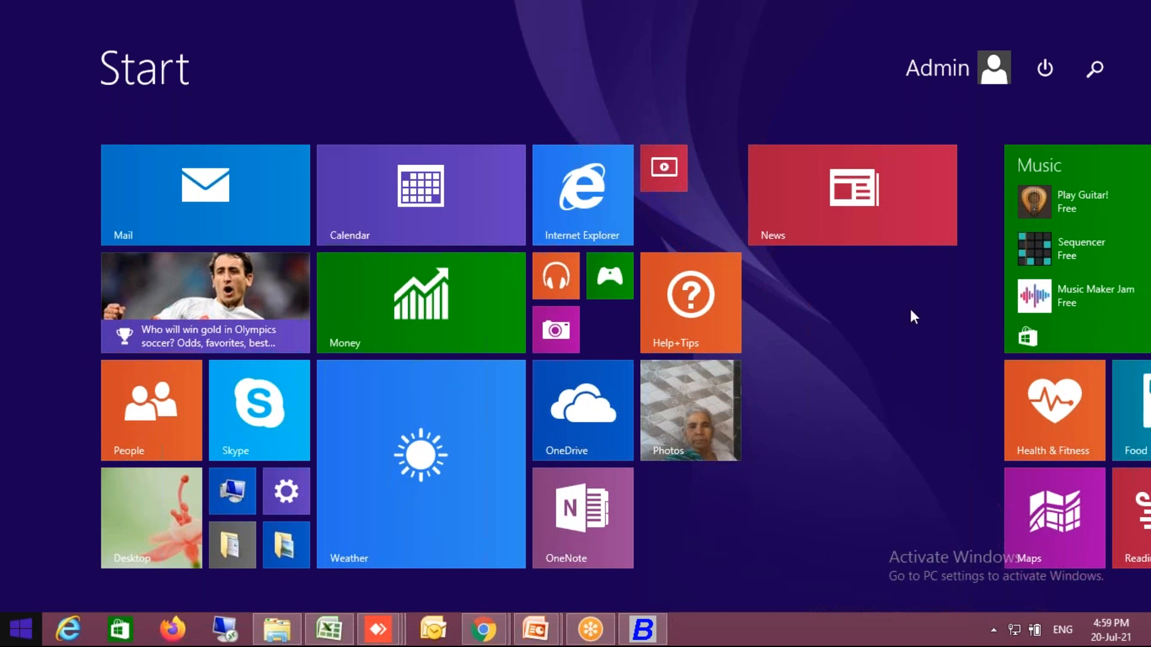
{"action": "type", "text": "keu"}
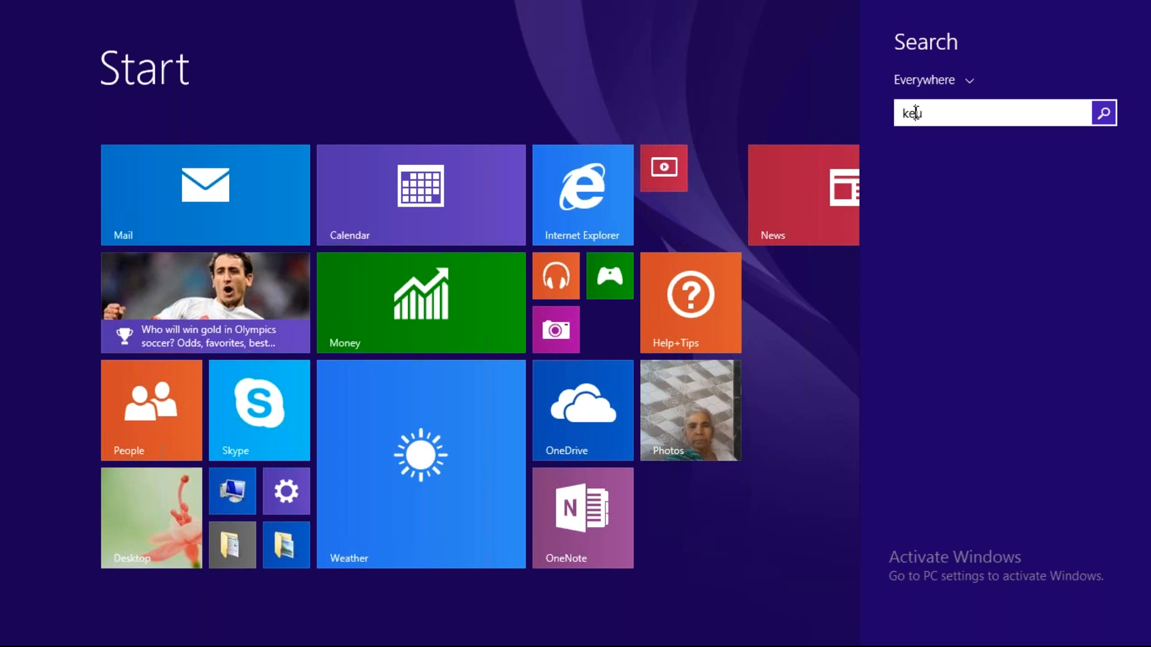
{"action": "key", "text": "BackSpace"}
{"action": "type", "text": "ybpa"}
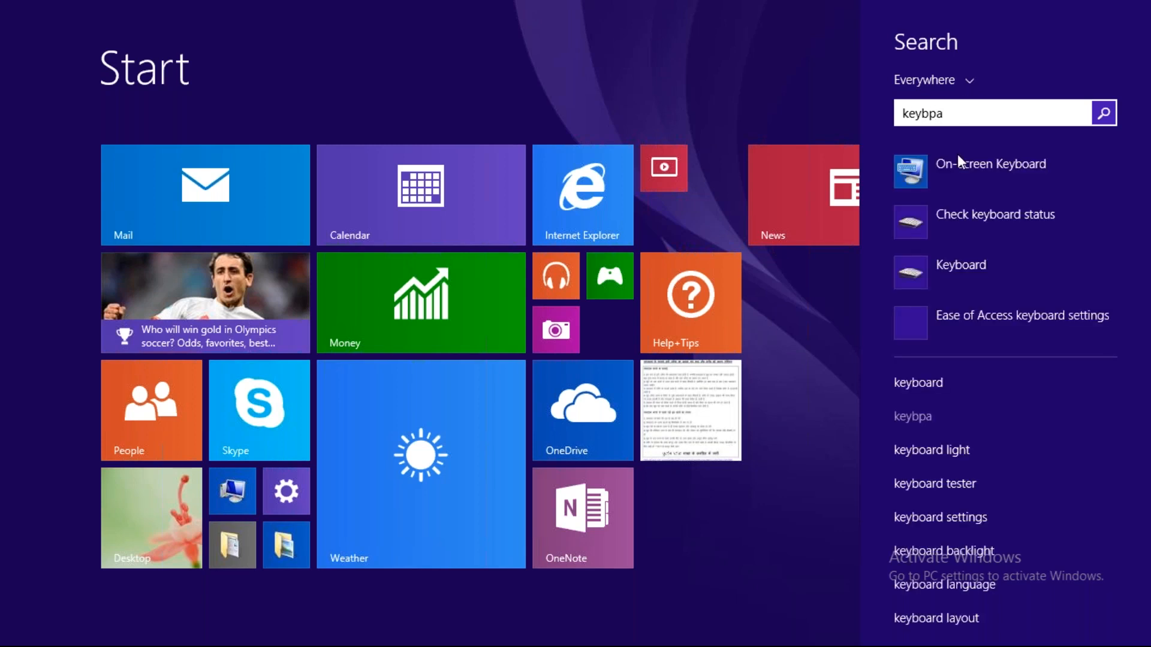
{"action": "left_click", "coordinate": [958, 166]}
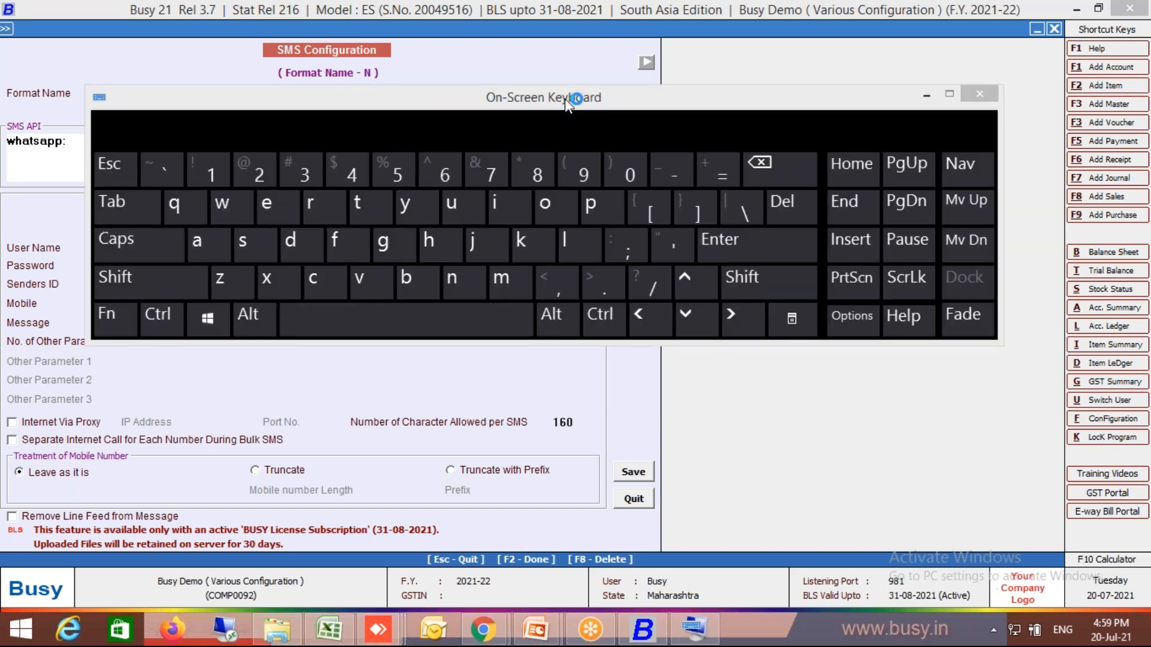
{"action": "left_click_drag", "start_coordinate": [564, 98], "coordinate": [639, 278]}
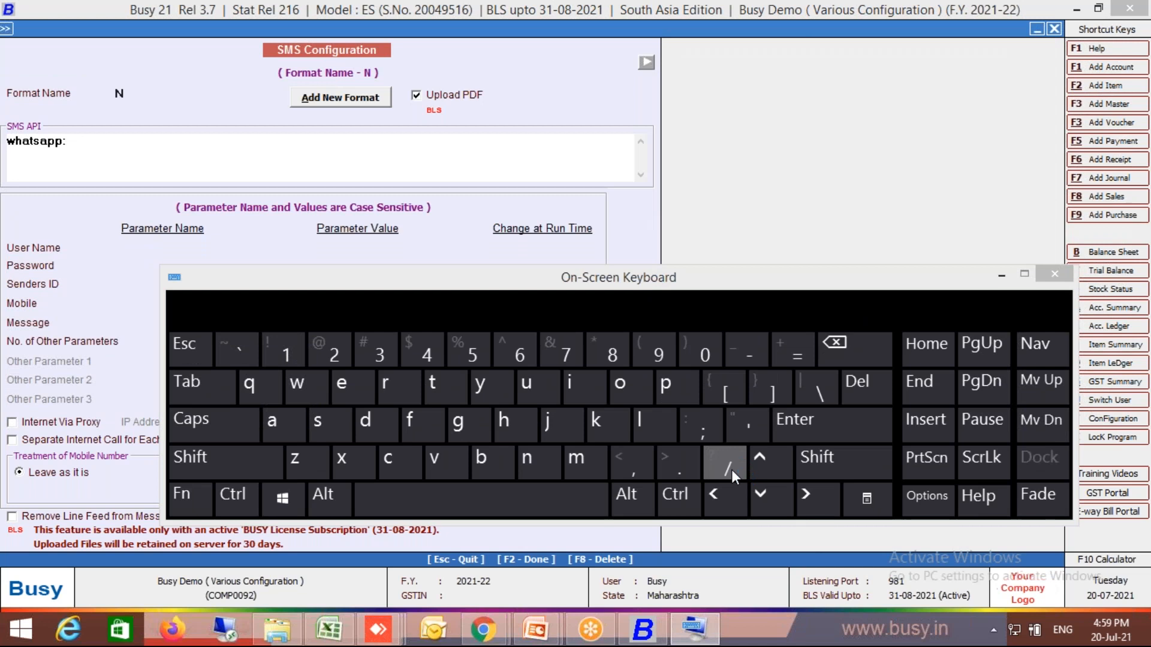
- Extend the SMS API string to "whatsapp://send", using the On-Screen Keyboard for the slashes and minimizing it
{"action": "left_click", "coordinate": [122, 150]}
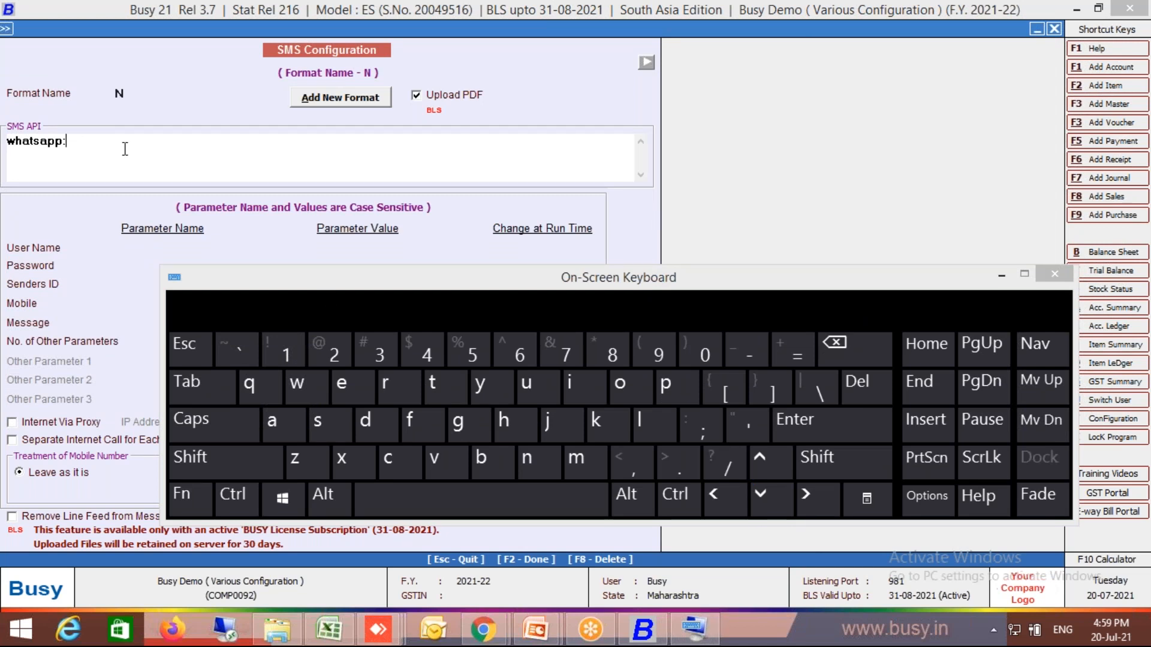
{"action": "left_click", "coordinate": [728, 469]}
{"action": "left_click", "coordinate": [728, 469]}
{"action": "left_click", "coordinate": [997, 273]}
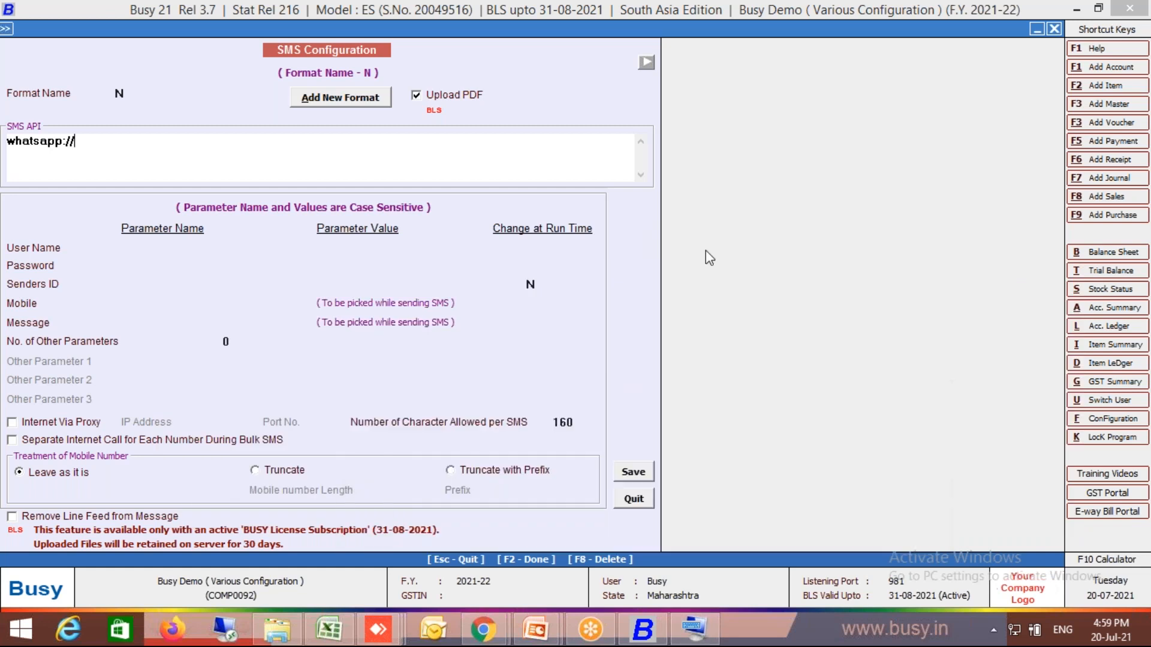
{"action": "type", "text": "send"}
- Restore the On-Screen Keyboard, append "?" to the SMS API string with it, and minimize it again
{"action": "left_click", "coordinate": [695, 630]}
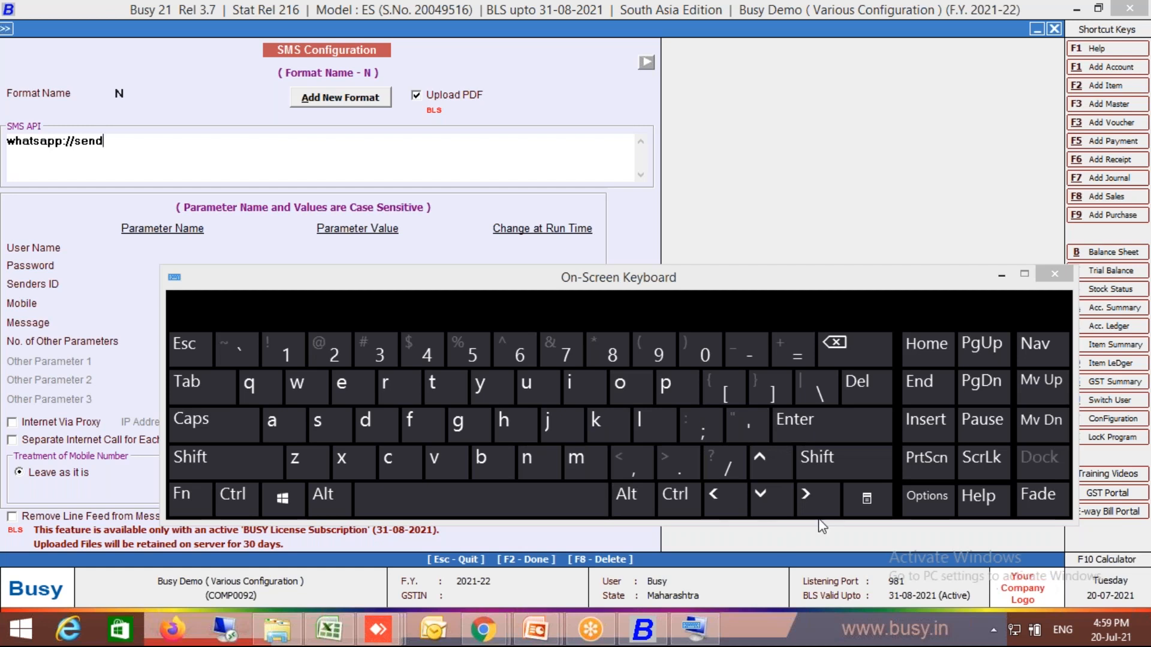
{"action": "left_click", "coordinate": [198, 500]}
{"action": "left_click", "coordinate": [200, 505]}
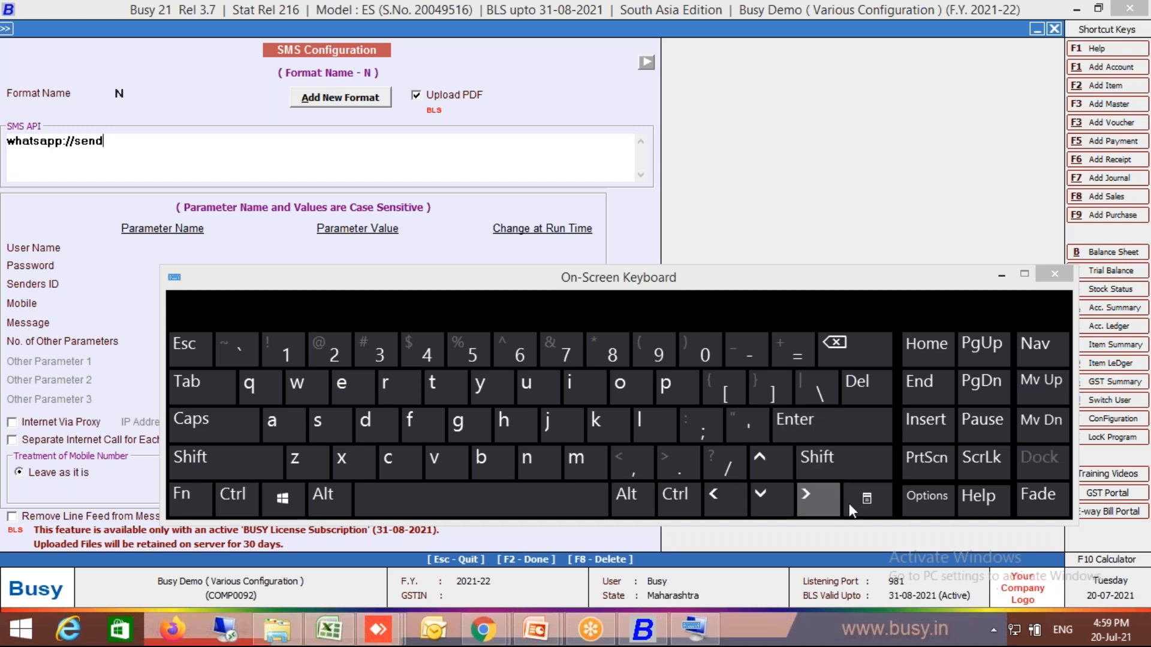
{"action": "left_click", "coordinate": [932, 503]}
{"action": "left_click", "coordinate": [437, 165]}
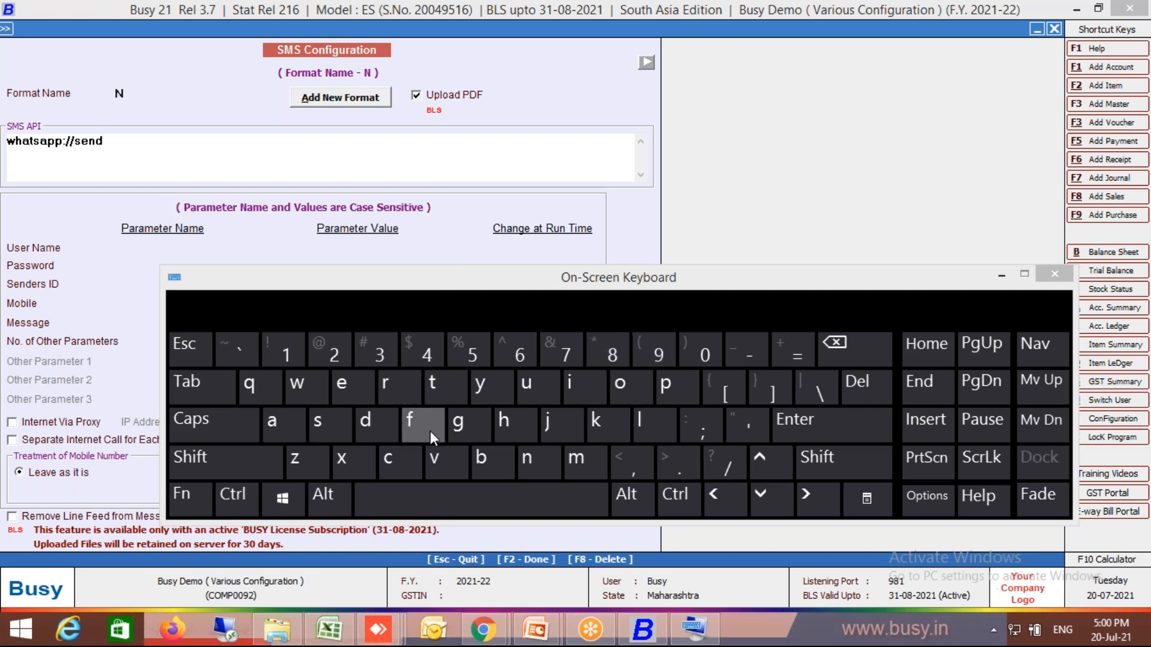
{"action": "left_click", "coordinate": [210, 454]}
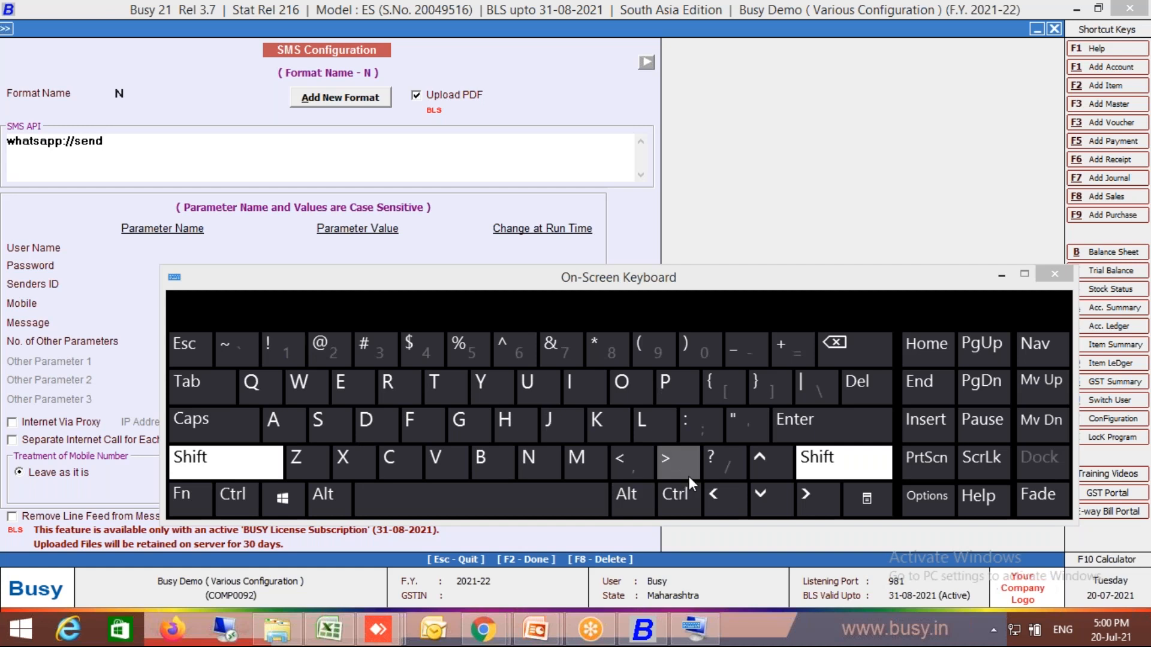
{"action": "left_click", "coordinate": [709, 456]}
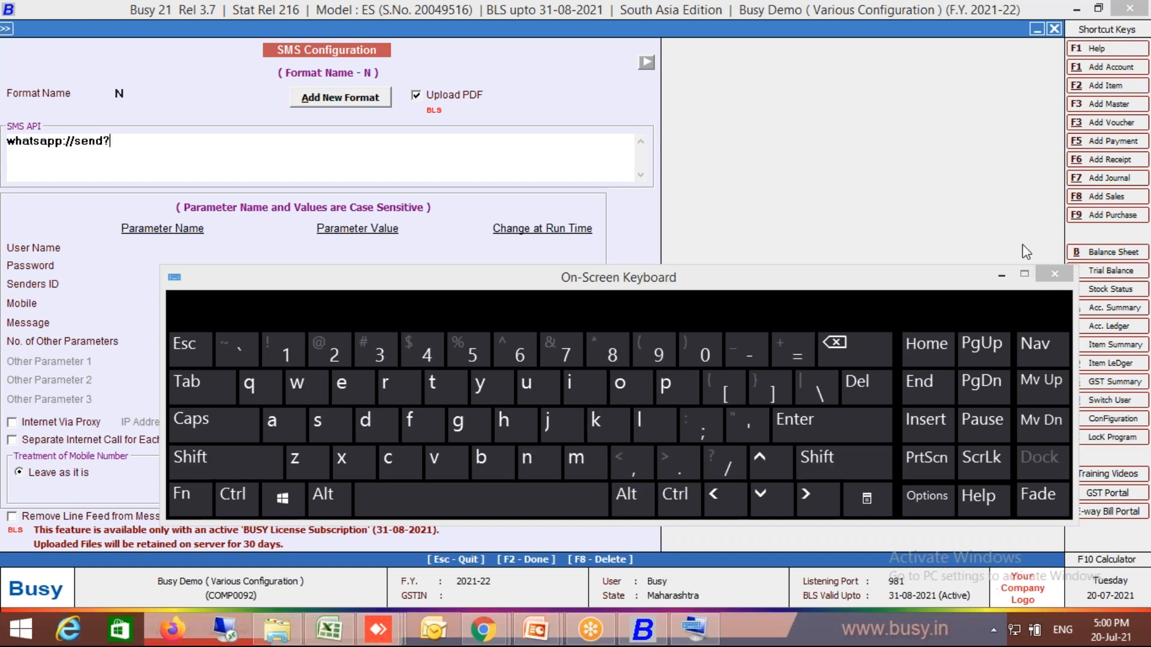
{"action": "left_click", "coordinate": [1003, 273]}
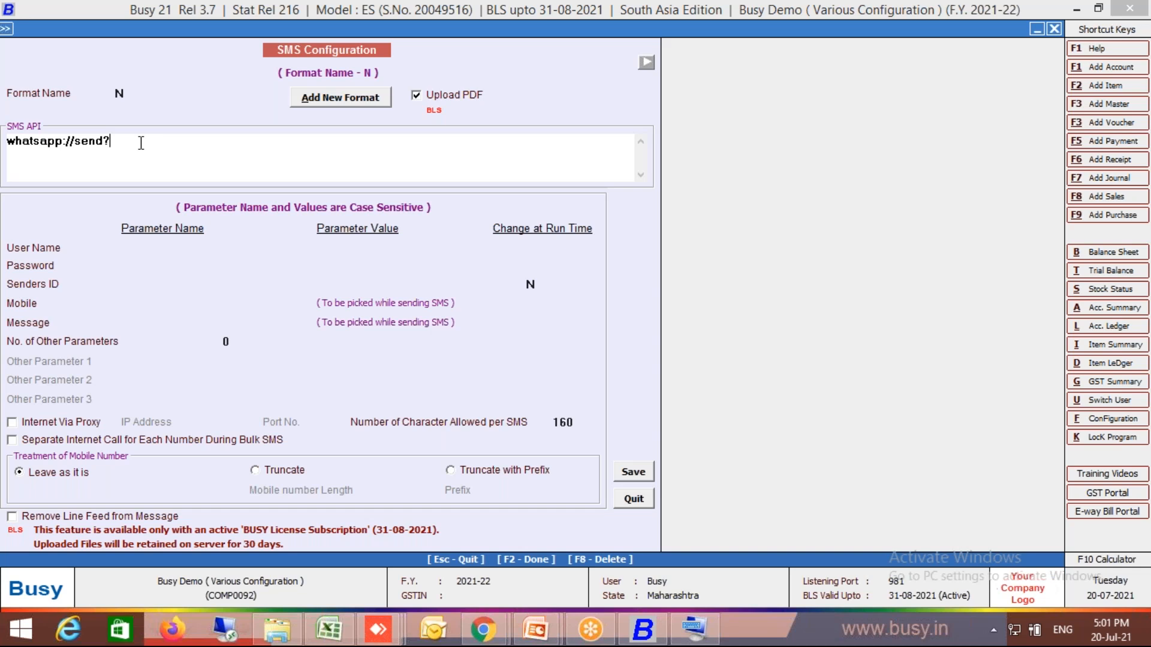
- Append "text=hi&phone=" and the beginning of a sample mobile number to the SMS API string
{"action": "type", "text": "text=hi"}
{"action": "type", "text": "&phone=919820"}
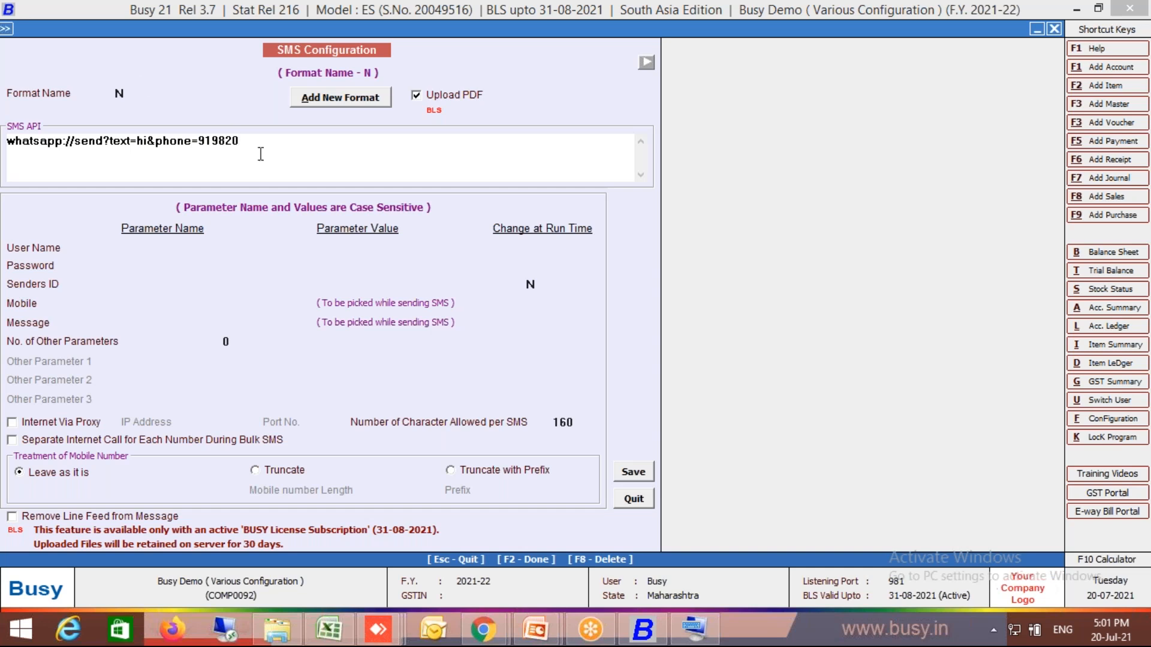
- Replace the sample phone value with MOB and the sample text value with TXT in the SMS API string
{"action": "left_click", "coordinate": [202, 142]}
{"action": "key", "text": "shift+Right"}
{"action": "key", "text": "Delete"}
{"action": "key", "text": "Delete"}
{"action": "key", "text": "Delete"}
{"action": "key", "text": "Delete"}
{"action": "key", "text": "Delete"}
{"action": "key", "text": "Delete"}
{"action": "type", "text": "MOB"}
{"action": "left_click", "coordinate": [149, 146]}
{"action": "left_click", "coordinate": [139, 144]}
{"action": "key", "text": "Delete"}
{"action": "key", "text": "Delete"}
{"action": "type", "text": "TXT"}
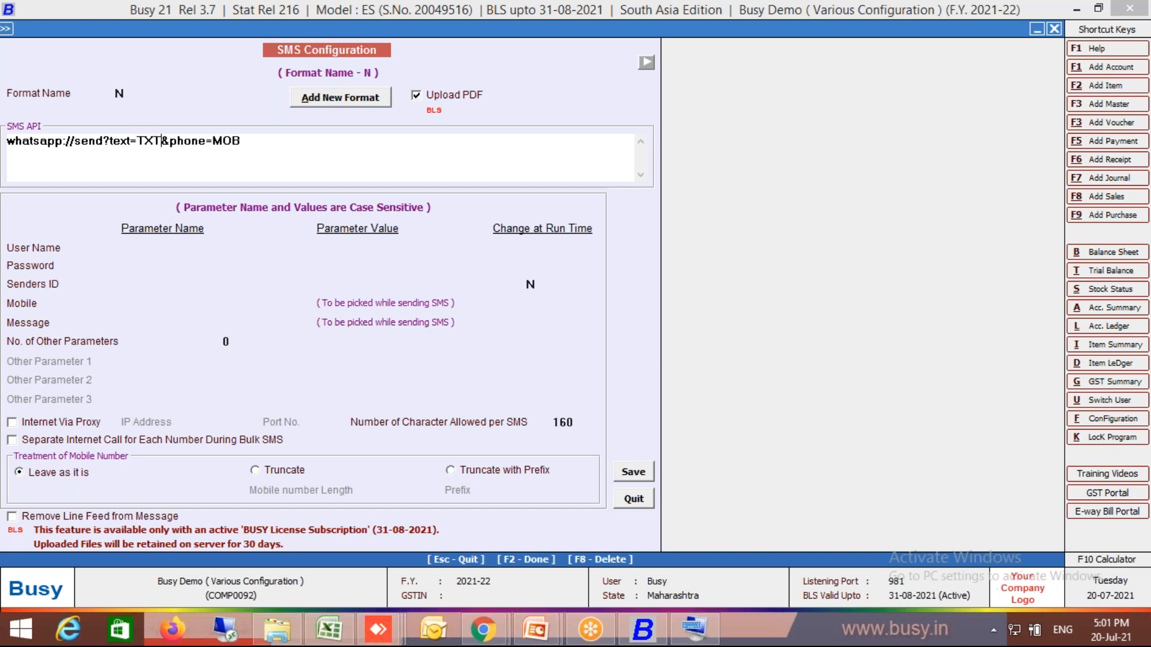
- Set the Message parameter name to TXT and the Mobile parameter name to MOB, and save the SMS format
{"action": "left_click", "coordinate": [45, 324]}
{"action": "type", "text": "TXT"}
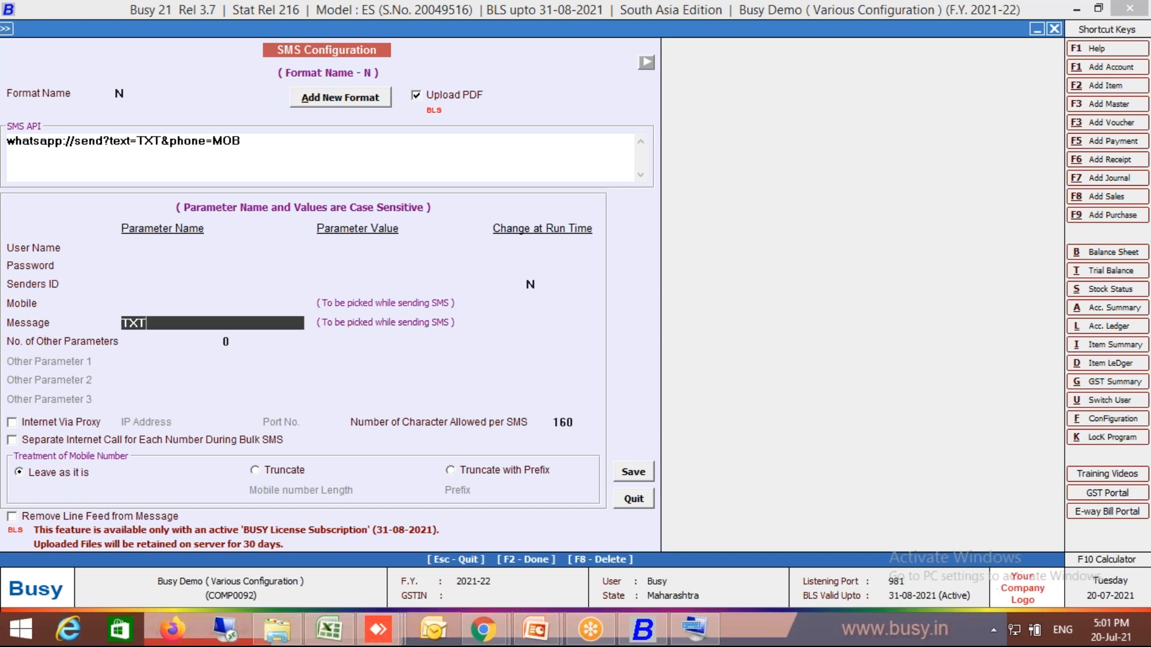
{"action": "left_click", "coordinate": [147, 302]}
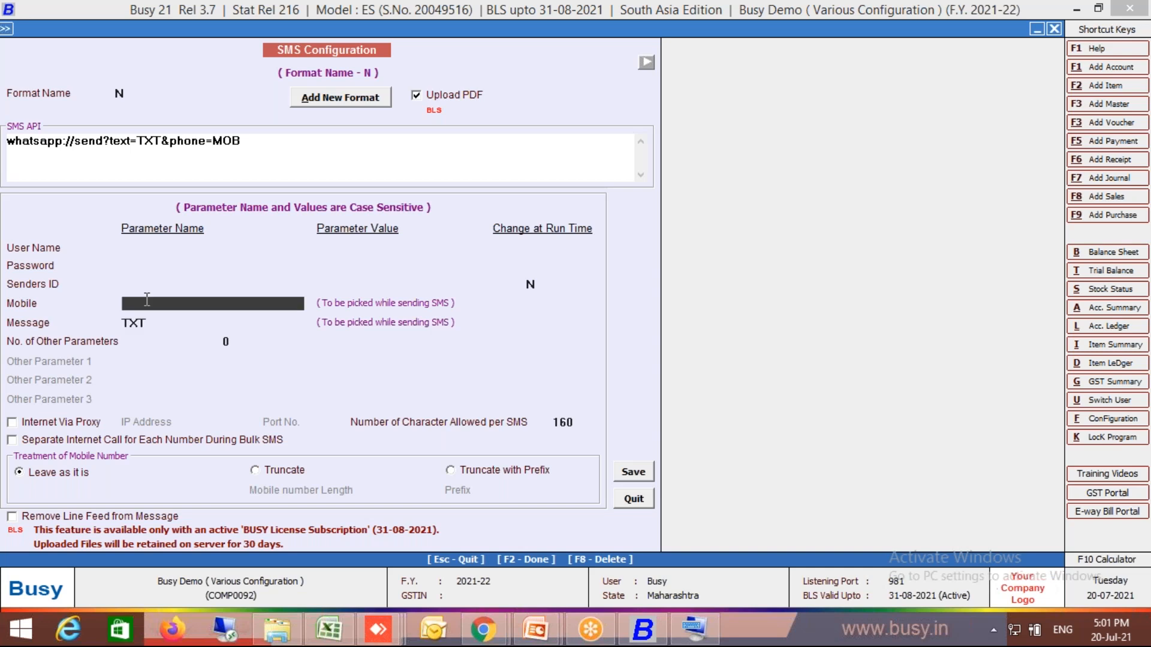
{"action": "type", "text": "MOB"}
{"action": "left_click", "coordinate": [633, 474]}
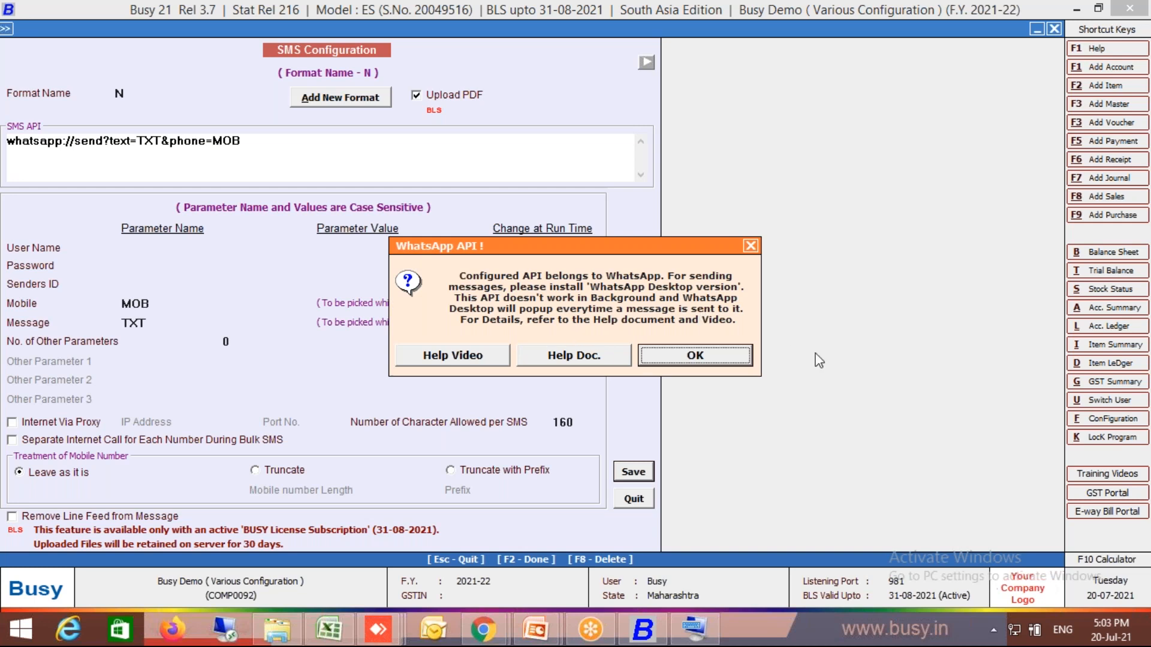
{"action": "left_click", "coordinate": [695, 355]}
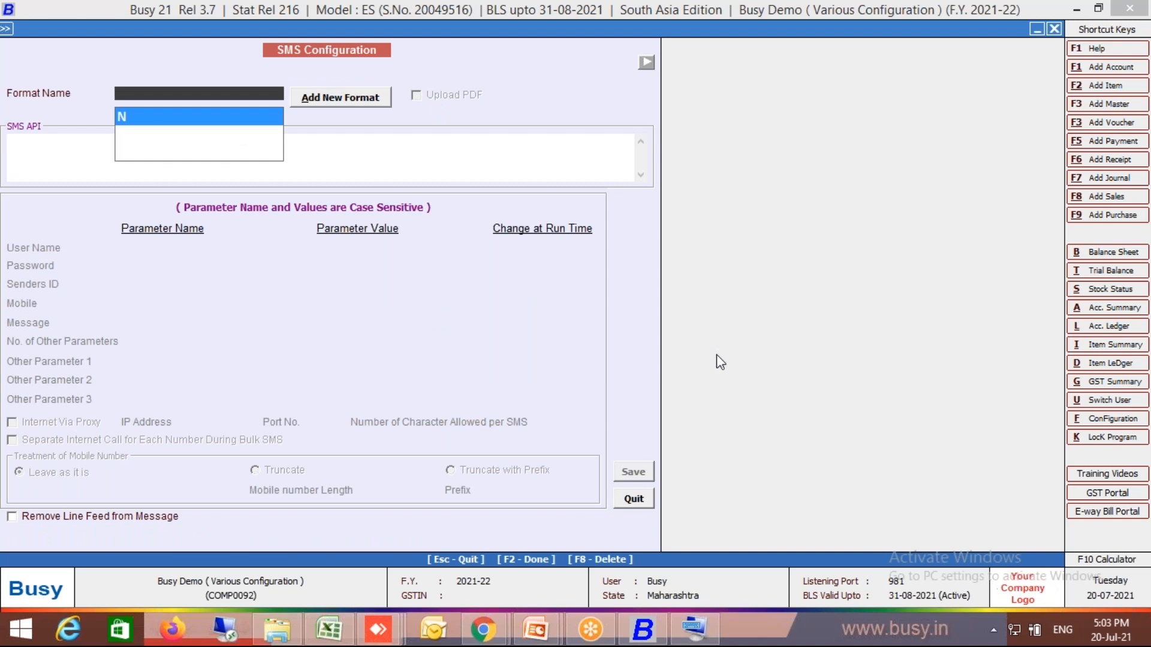
- Reload SMS format N to review its saved settings, quit SMS Configuration, and collapse the Configuration list
{"action": "key", "text": "Return"}
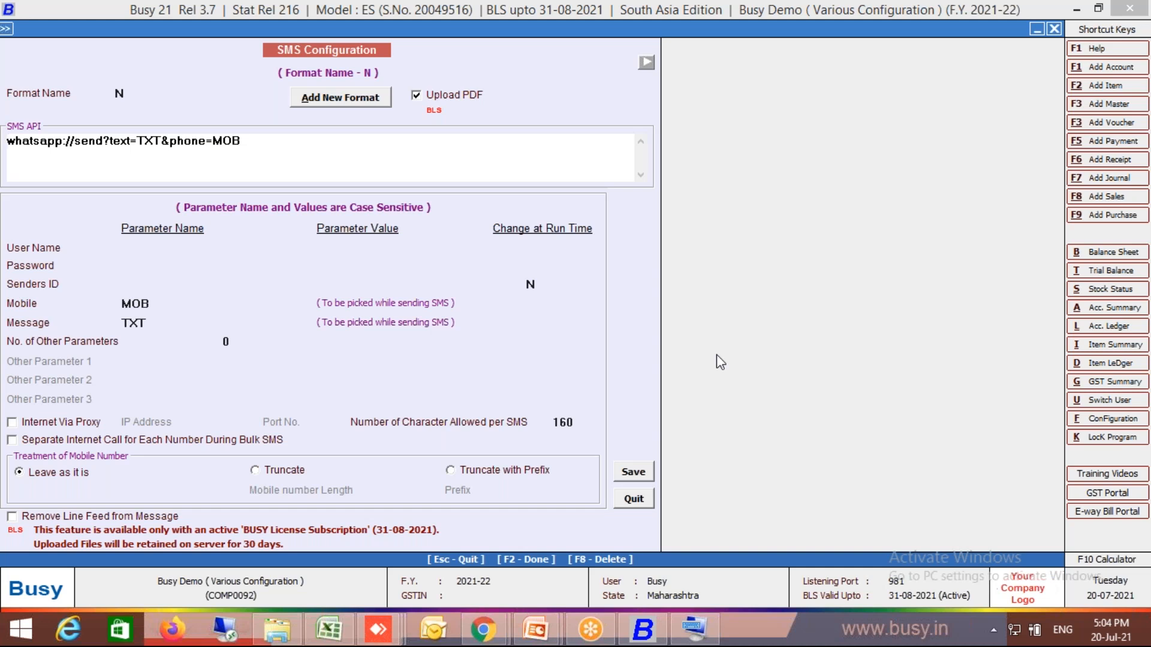
{"action": "left_click", "coordinate": [635, 500]}
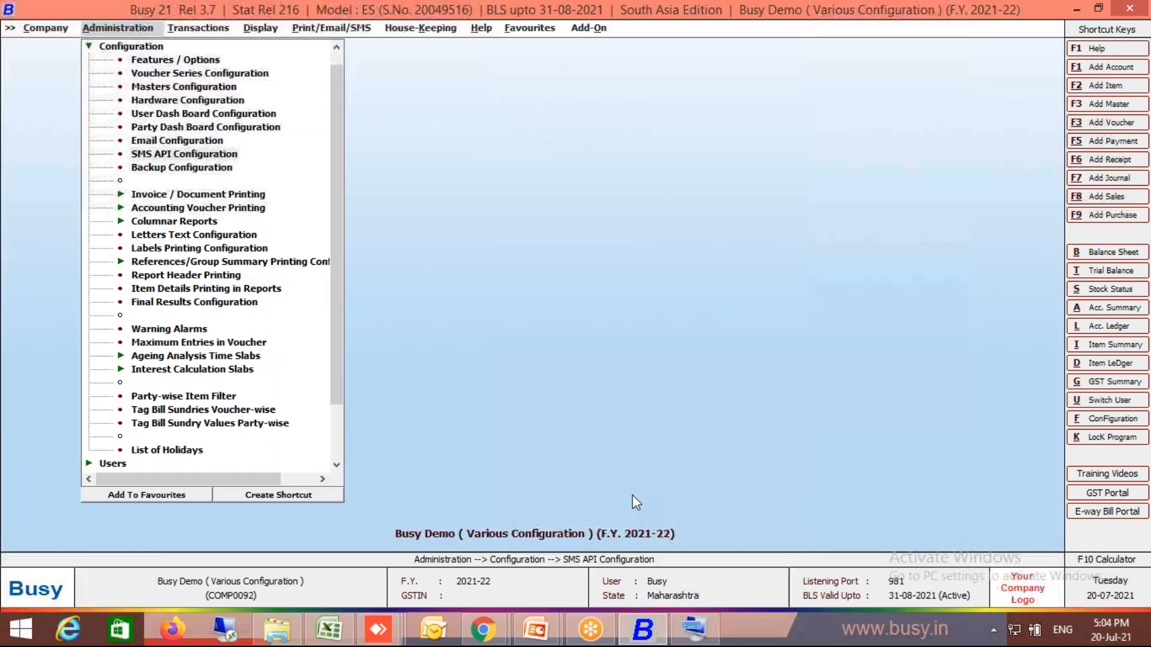
{"action": "left_click", "coordinate": [93, 48]}
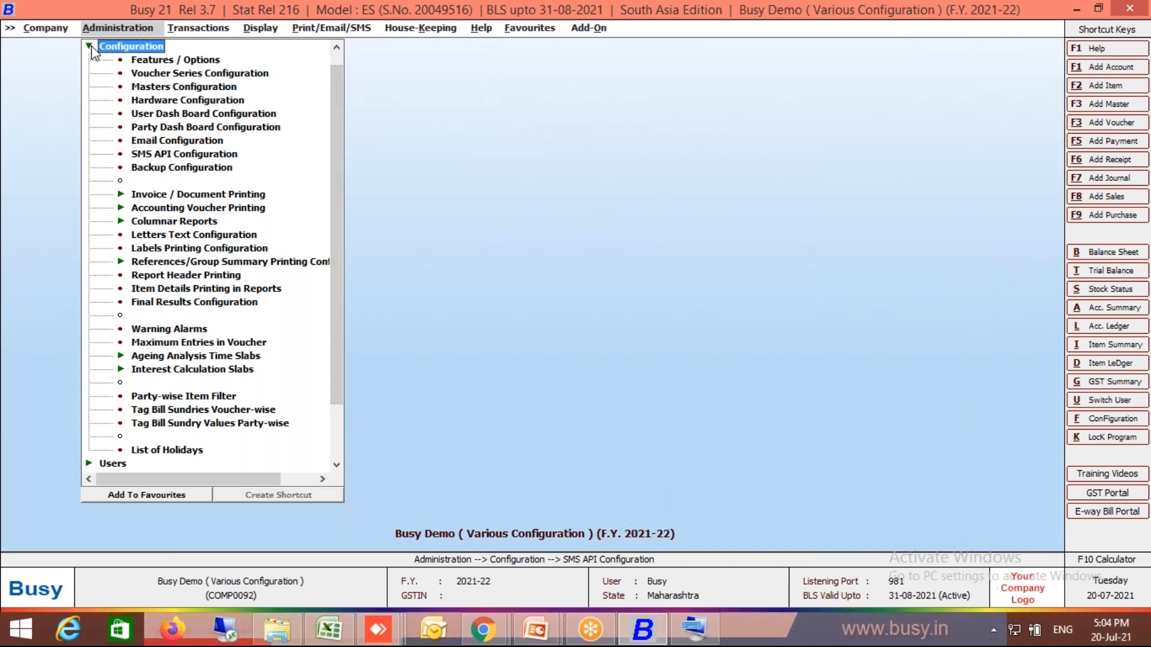
{"action": "left_click", "coordinate": [93, 49]}
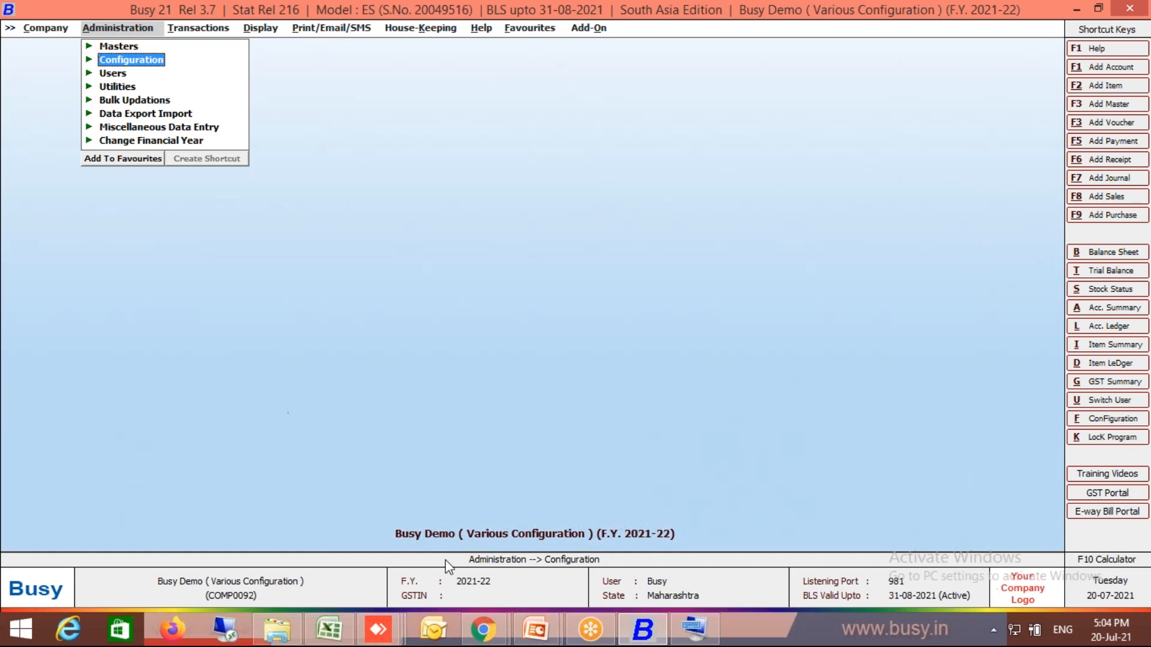
- Switch to the PowerPoint slide show to view the WhatsApp and UPI configuration topics, and return to Busy's Configuration list
{"action": "mouse_move", "coordinate": [535, 626]}
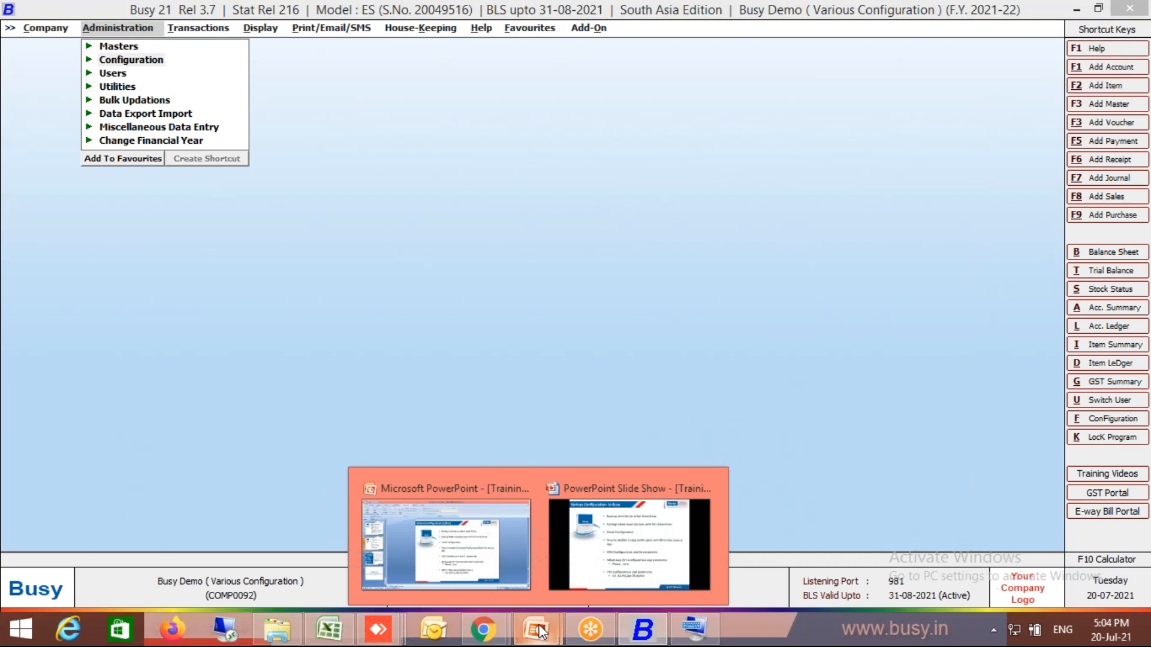
{"action": "left_click", "coordinate": [606, 570]}
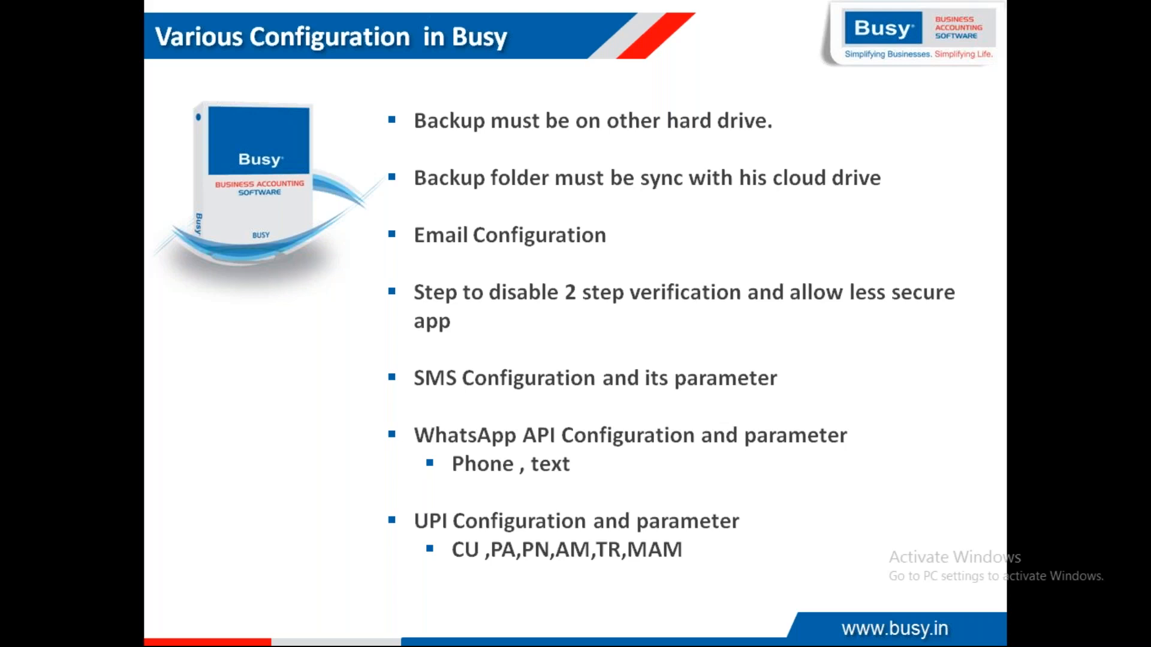
{"action": "key", "text": "alt+Tab"}
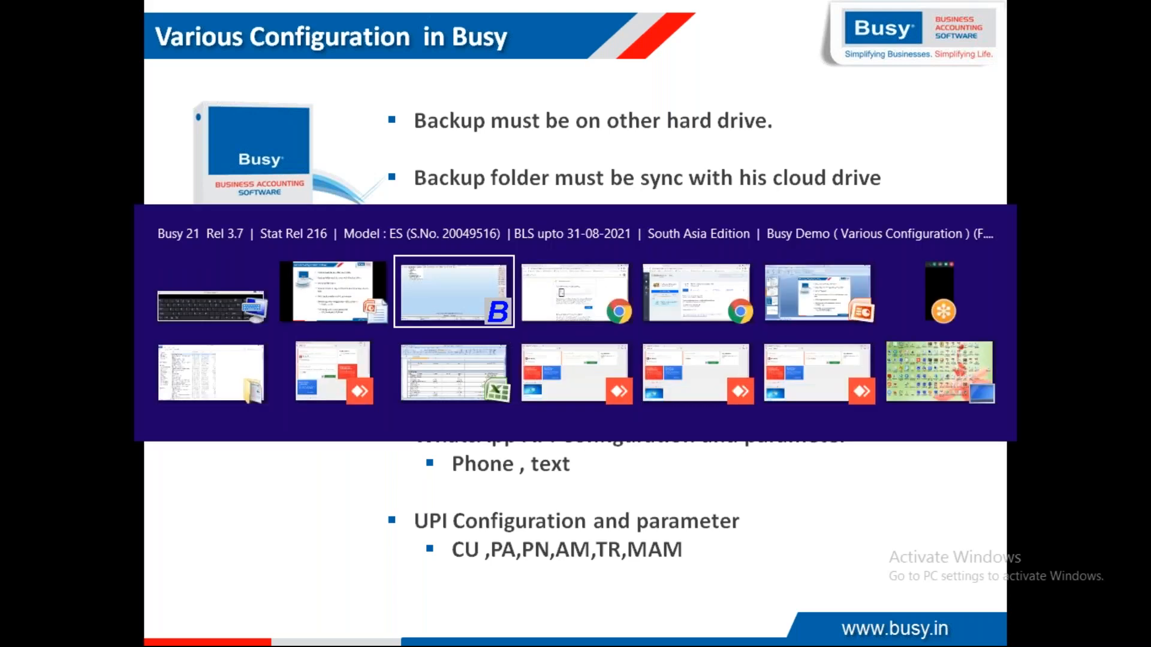
{"action": "key", "text": "Return"}
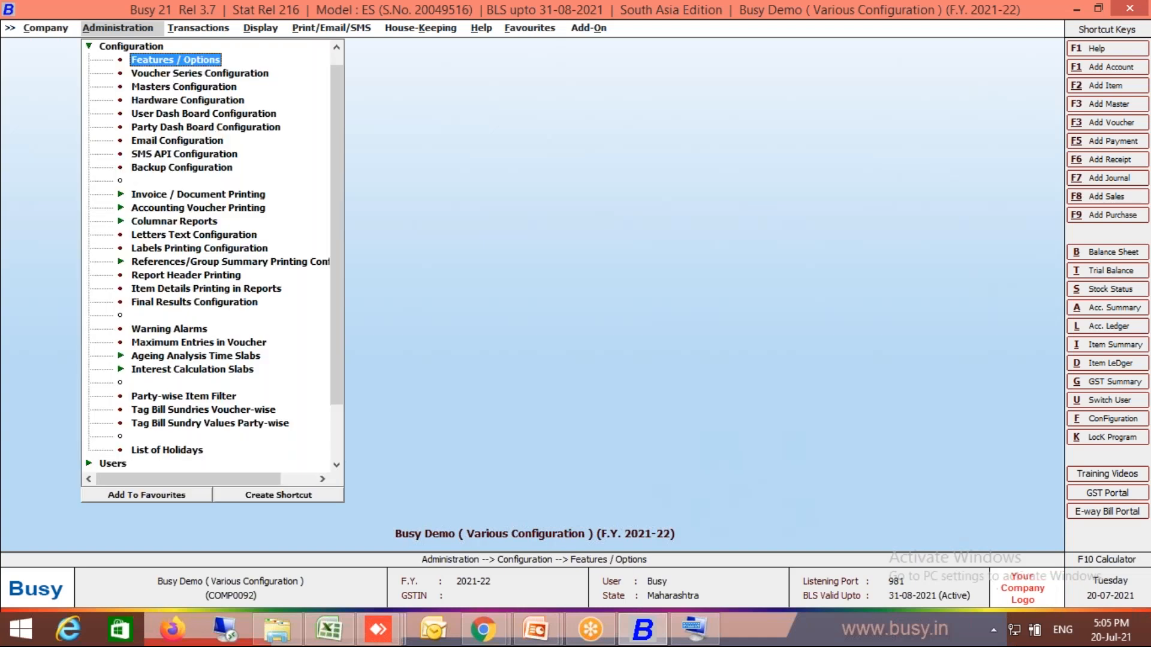
- Open the Advanced configuration for Invoice / Document Printing
{"action": "left_click", "coordinate": [262, 201]}
{"action": "left_click", "coordinate": [261, 201]}
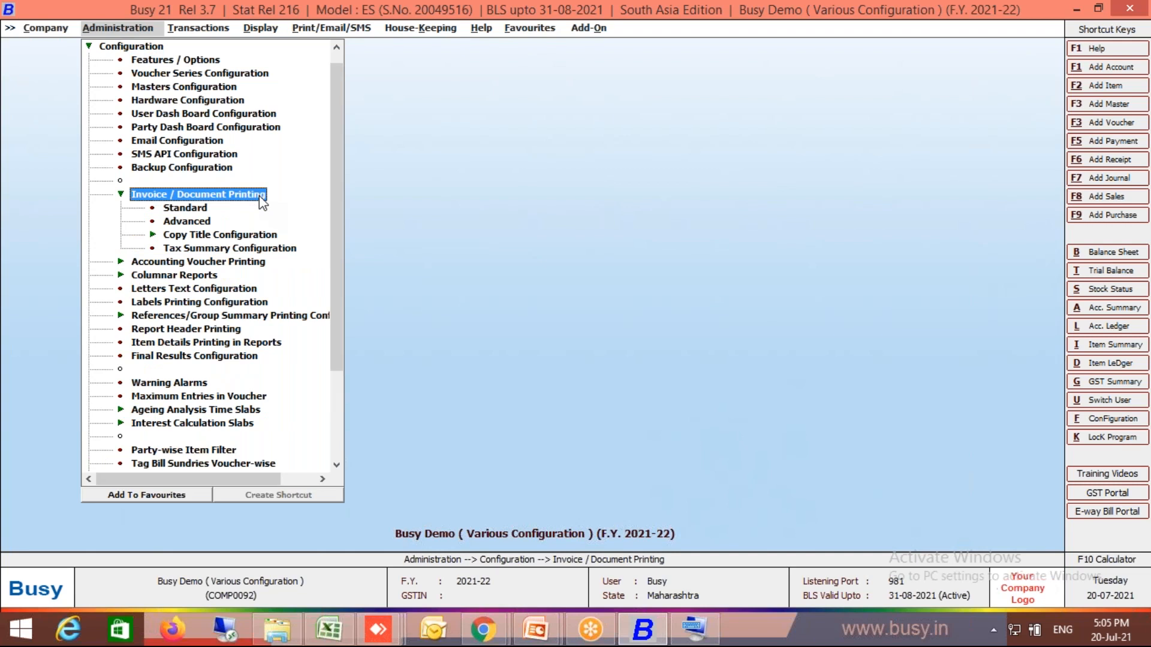
{"action": "double_click", "coordinate": [200, 221]}
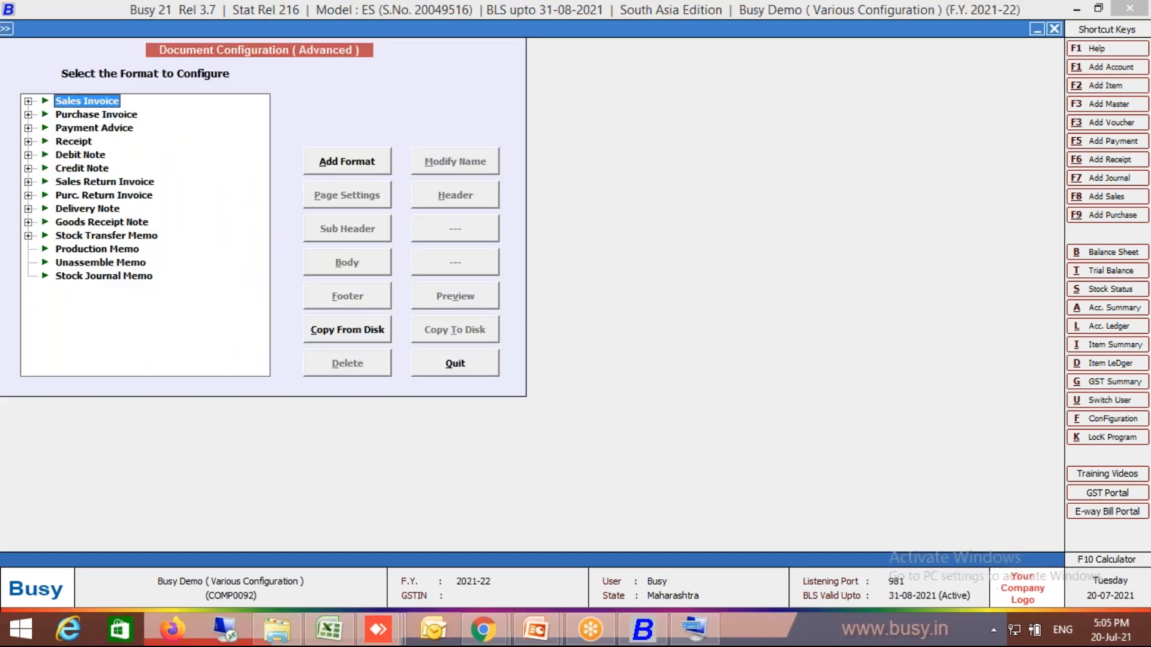
- Add a new Sales Invoice document format named QR
{"action": "left_click", "coordinate": [28, 101]}
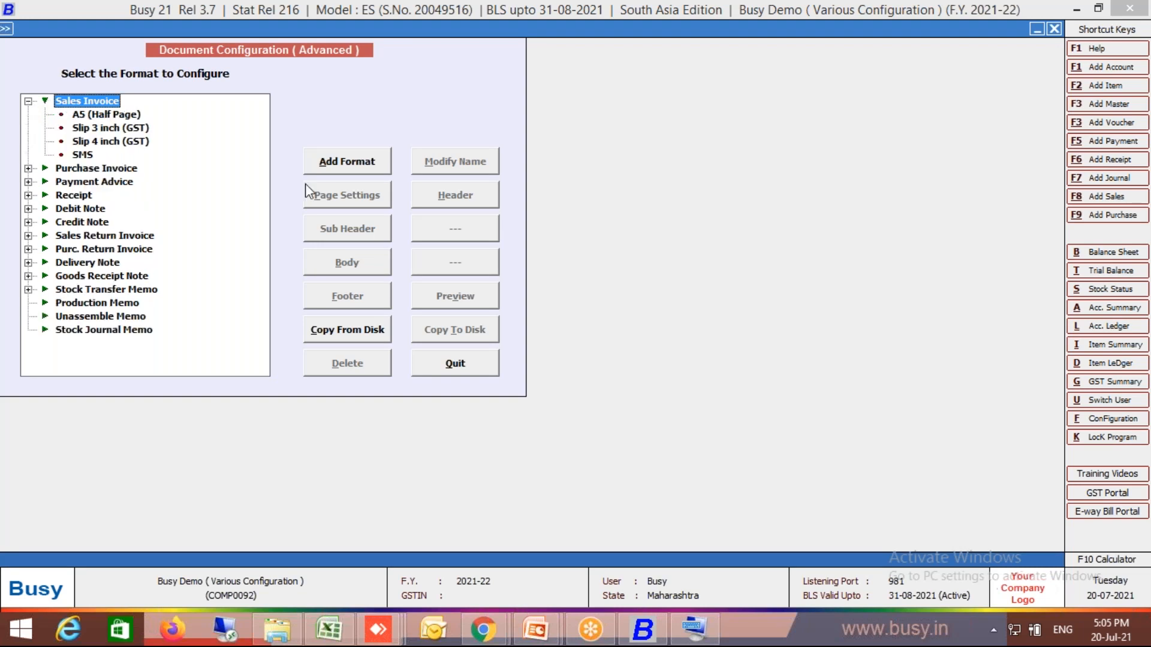
{"action": "left_click", "coordinate": [381, 165]}
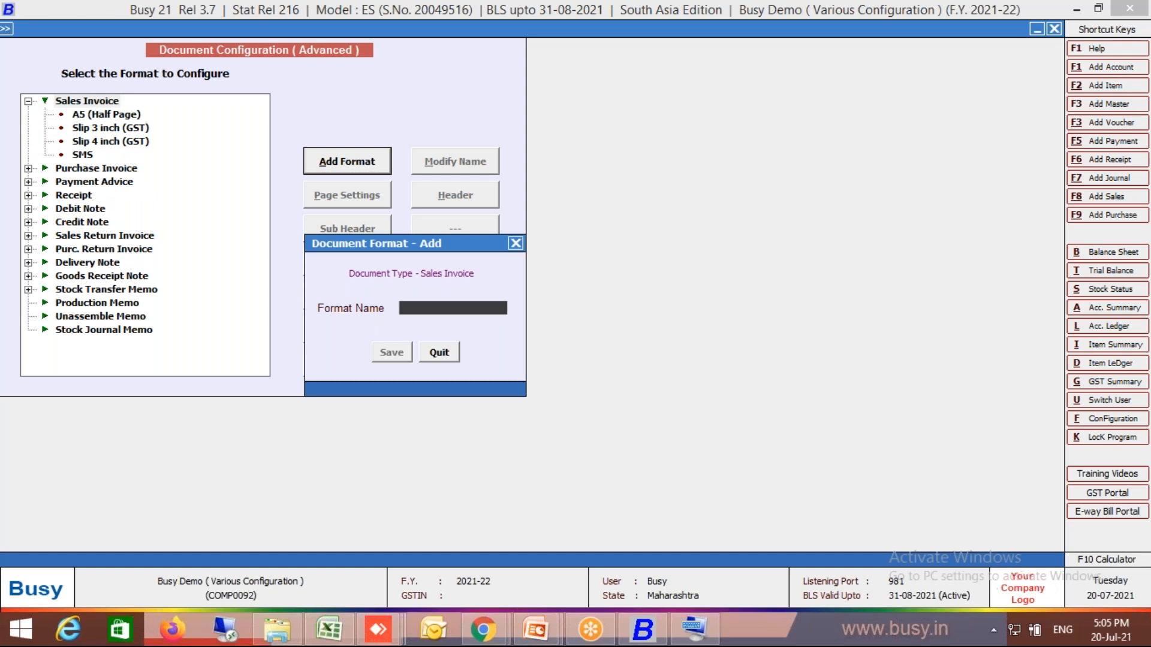
{"action": "type", "text": "QR"}
{"action": "key", "text": "Return"}
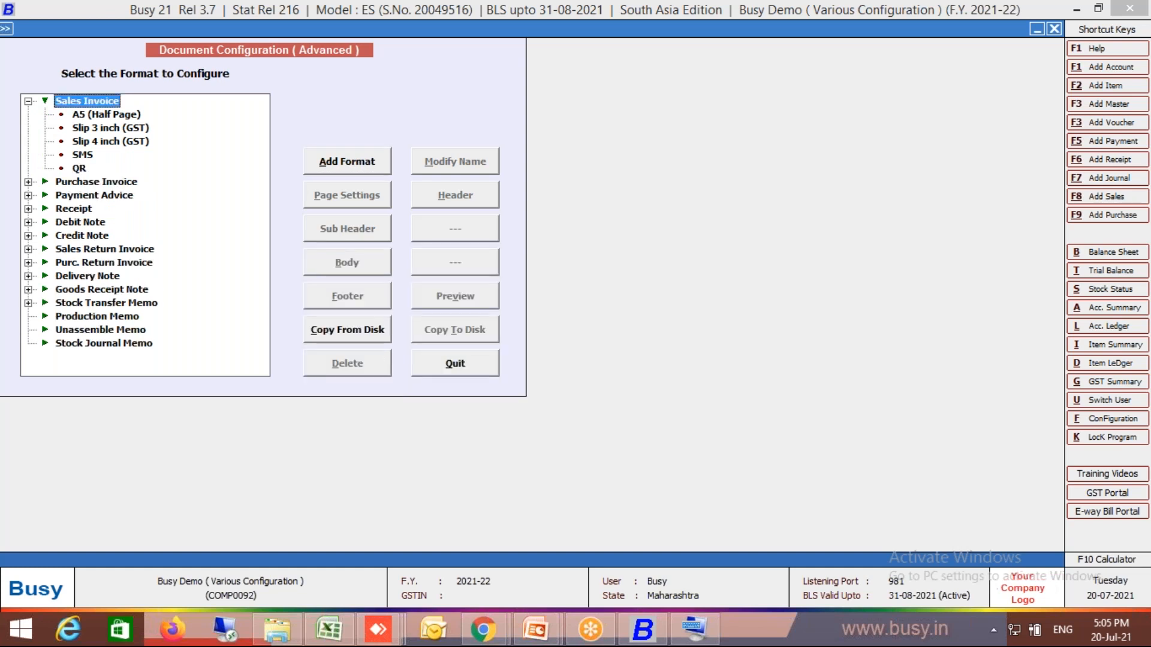
- Open the header configuration of the QR sales invoice format and begin its text with upi://
{"action": "left_click", "coordinate": [79, 170]}
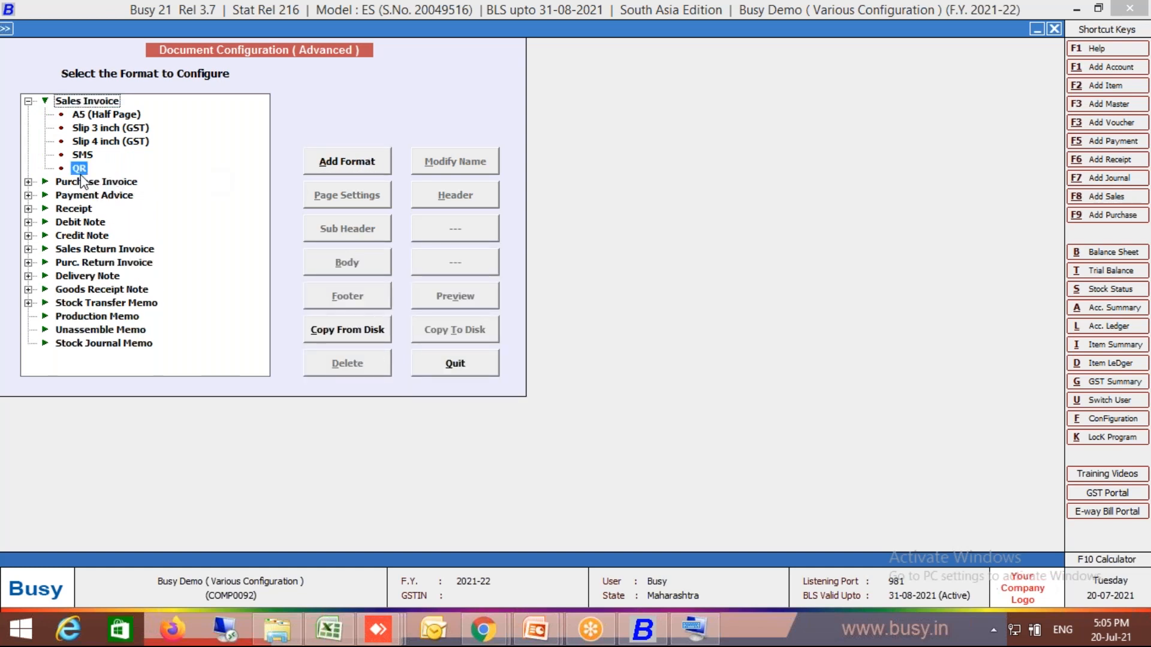
{"action": "left_click", "coordinate": [434, 199]}
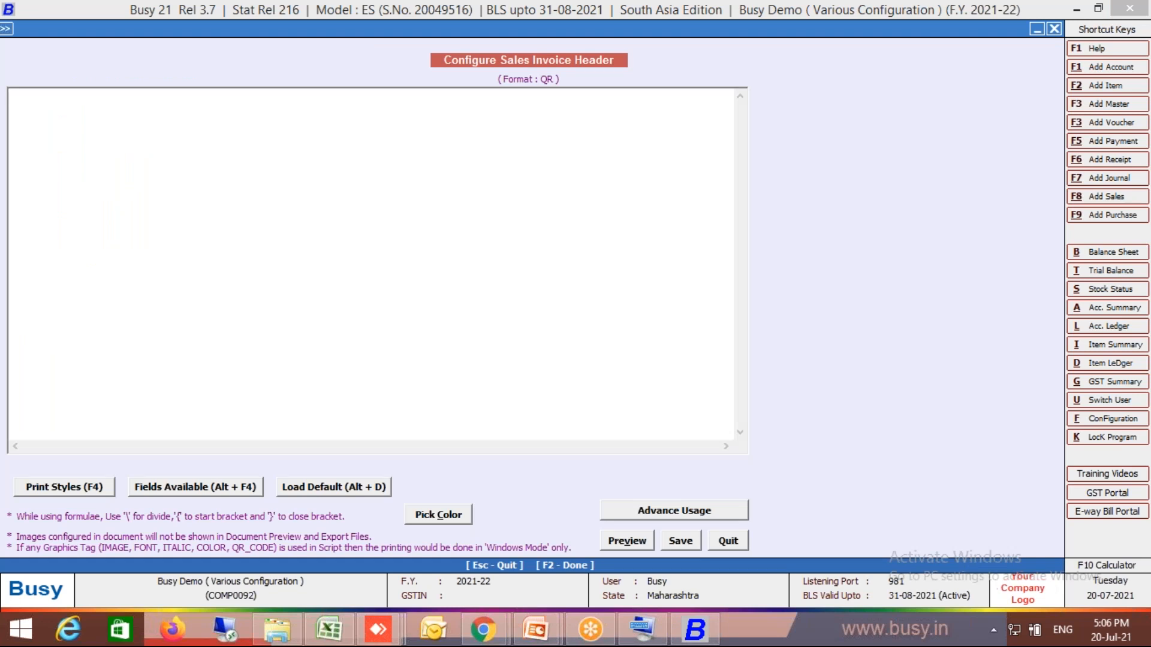
{"action": "type", "text": "up"}
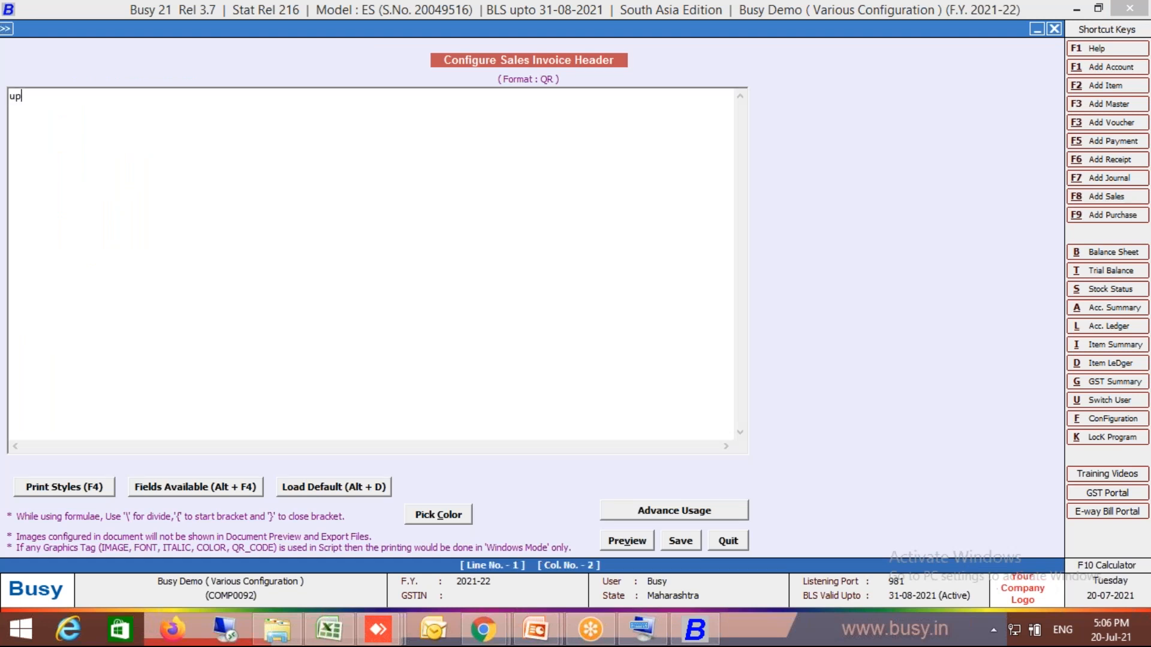
{"action": "type", "text": "i:"}
{"action": "mouse_move", "coordinate": [657, 637]}
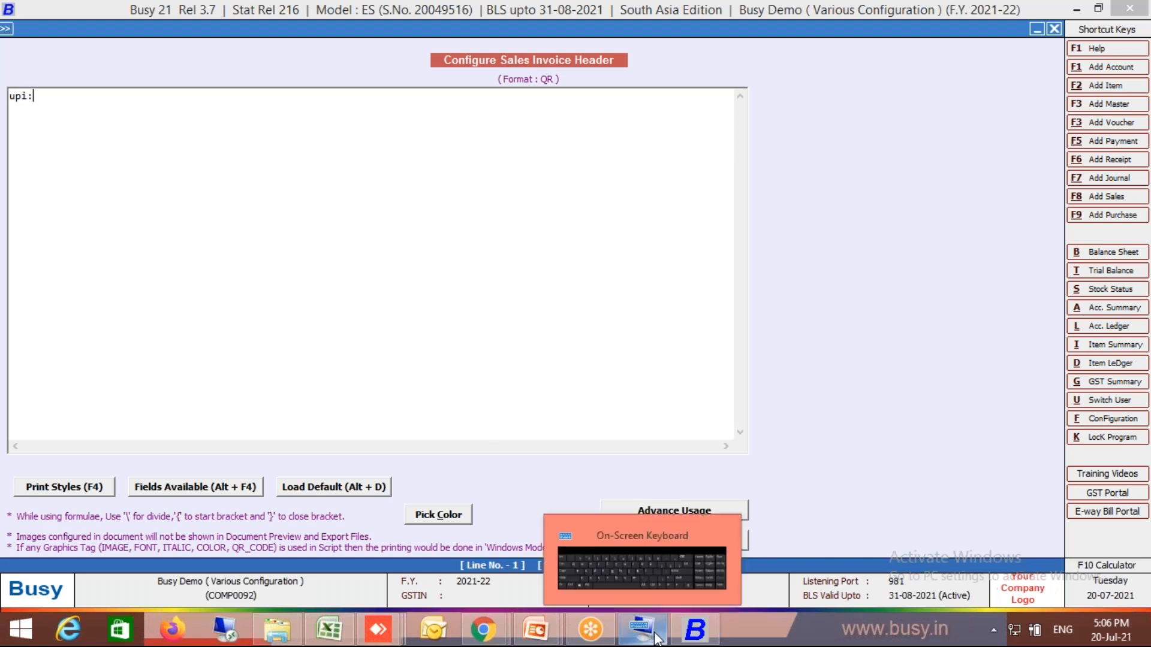
{"action": "left_click", "coordinate": [652, 569]}
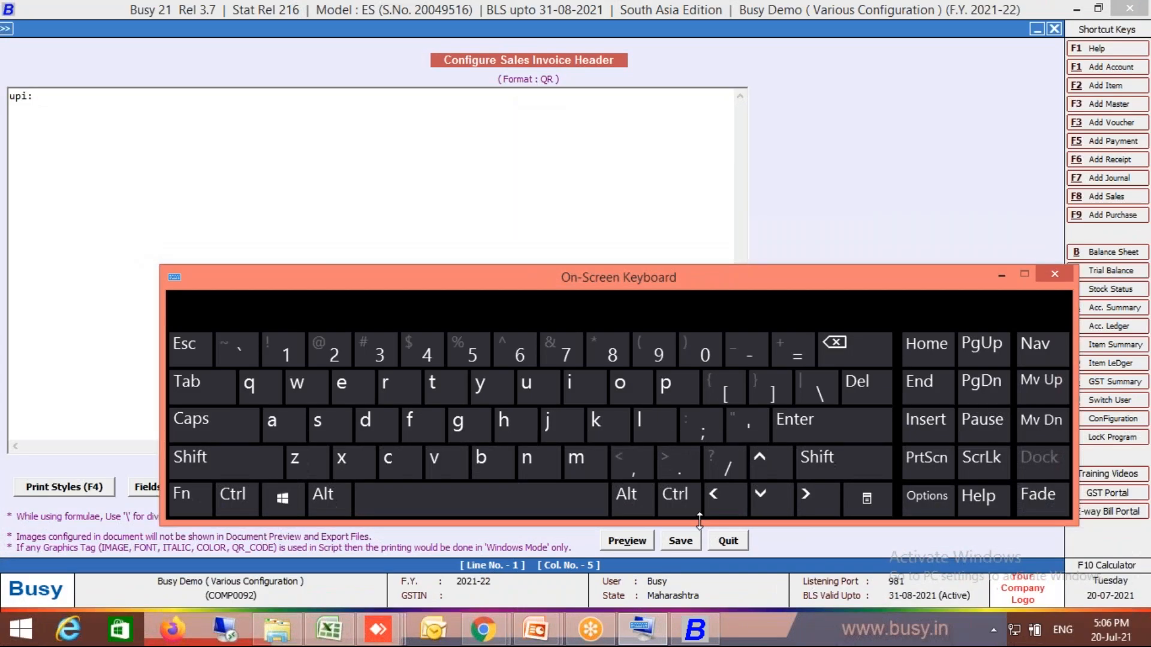
{"action": "left_click", "coordinate": [76, 97]}
{"action": "left_click", "coordinate": [727, 462]}
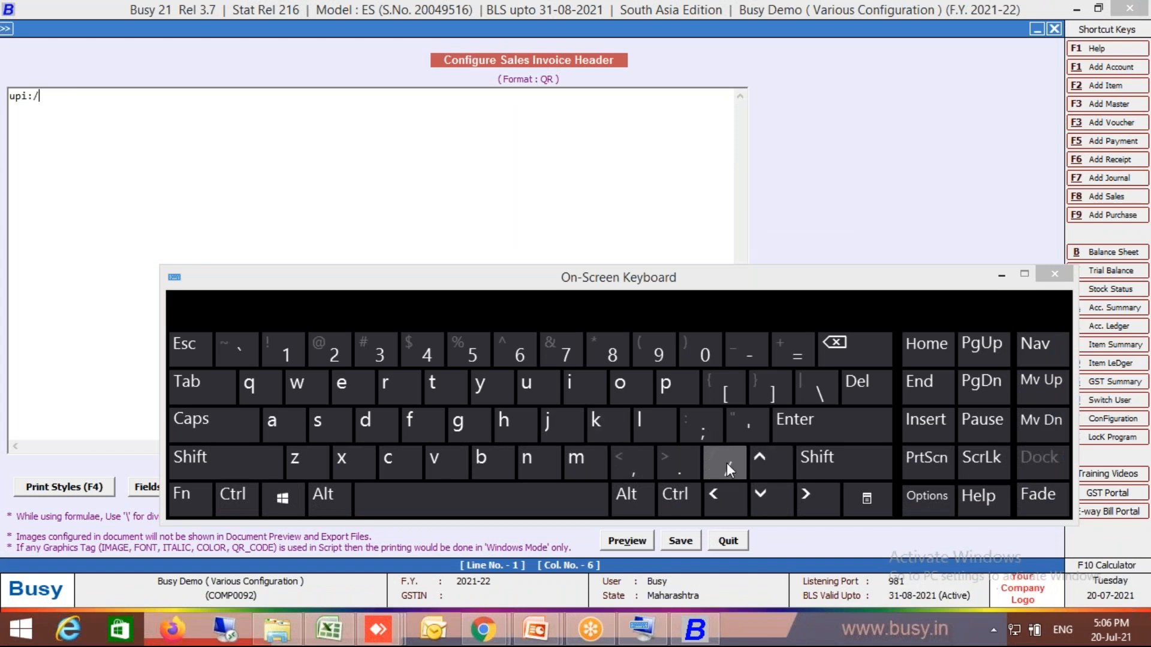
{"action": "left_click", "coordinate": [1000, 274]}
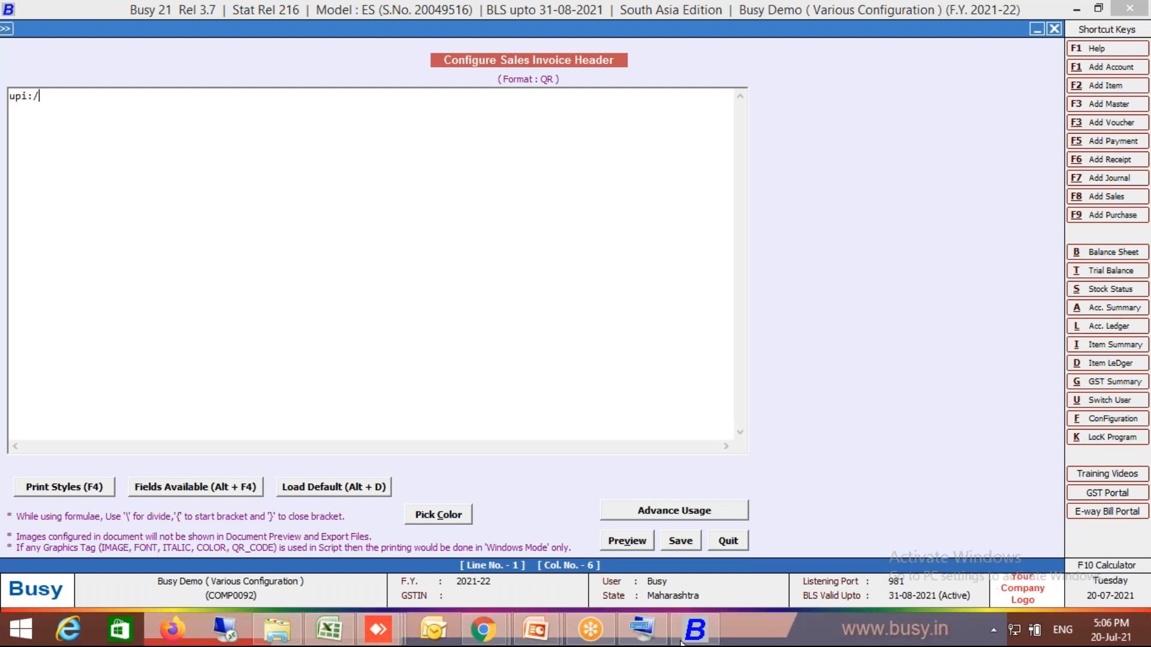
{"action": "left_click", "coordinate": [643, 627]}
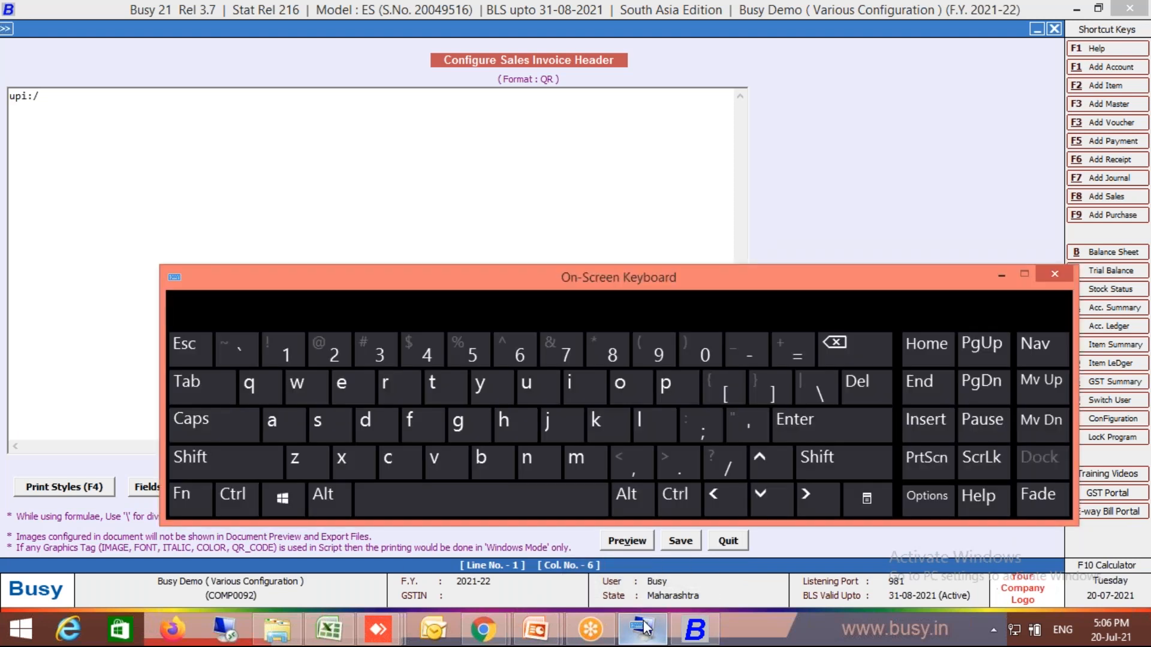
{"action": "left_click", "coordinate": [725, 469]}
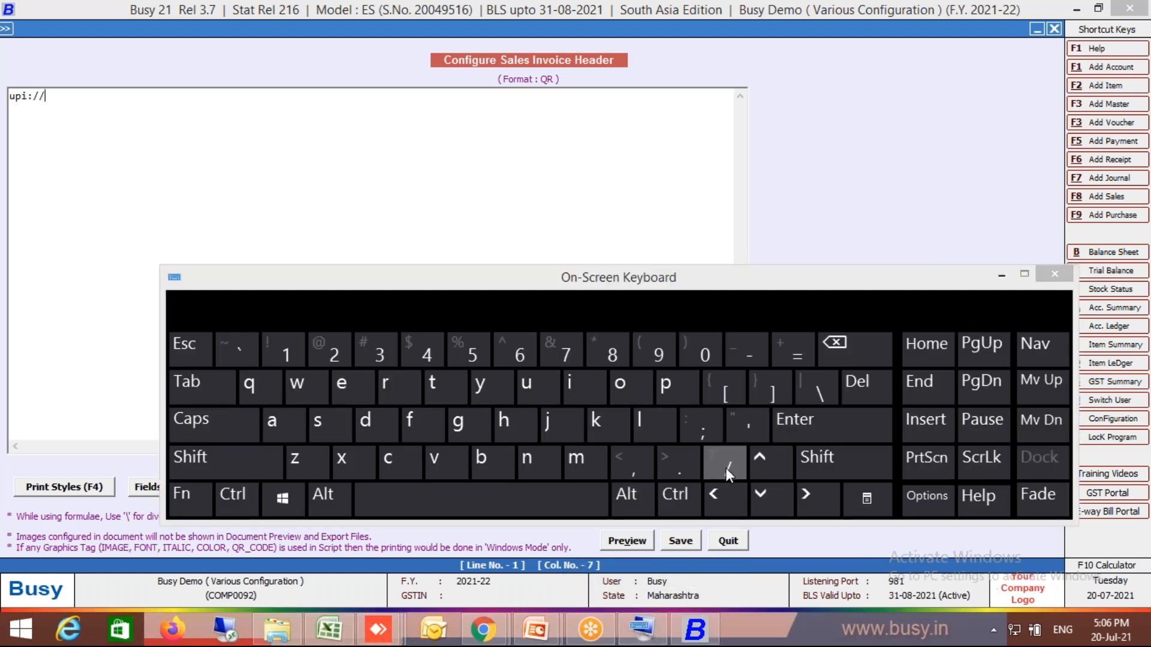
{"action": "left_click", "coordinate": [1000, 274]}
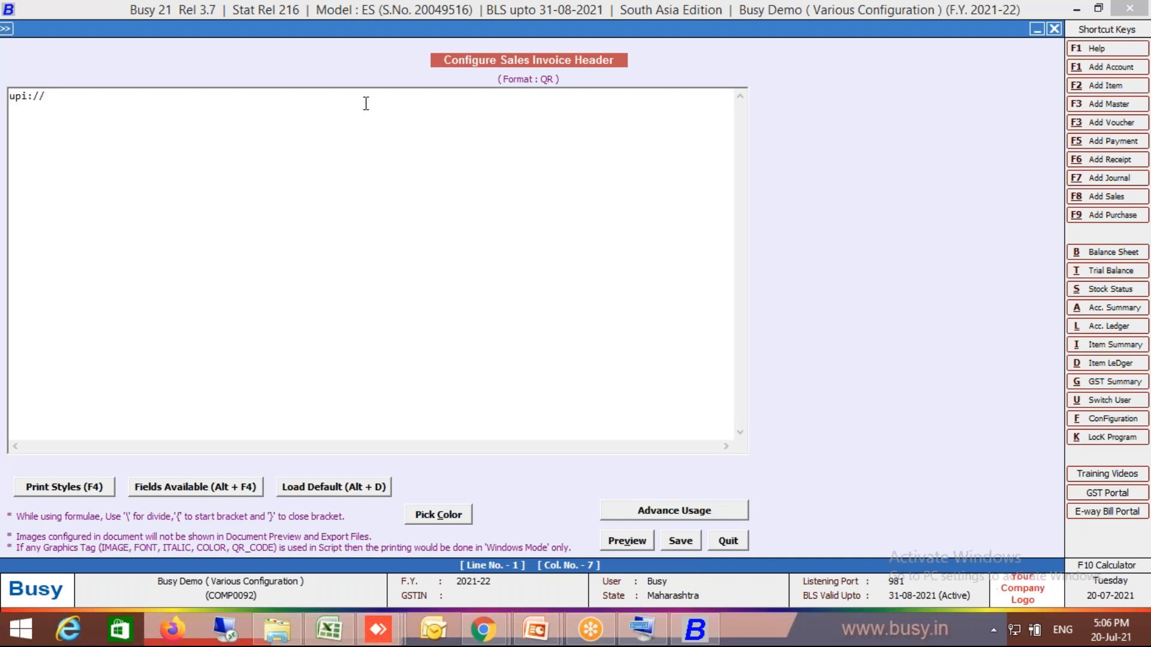
- Extend the QR header's UPI string with pay?
{"action": "type", "text": "pay"}
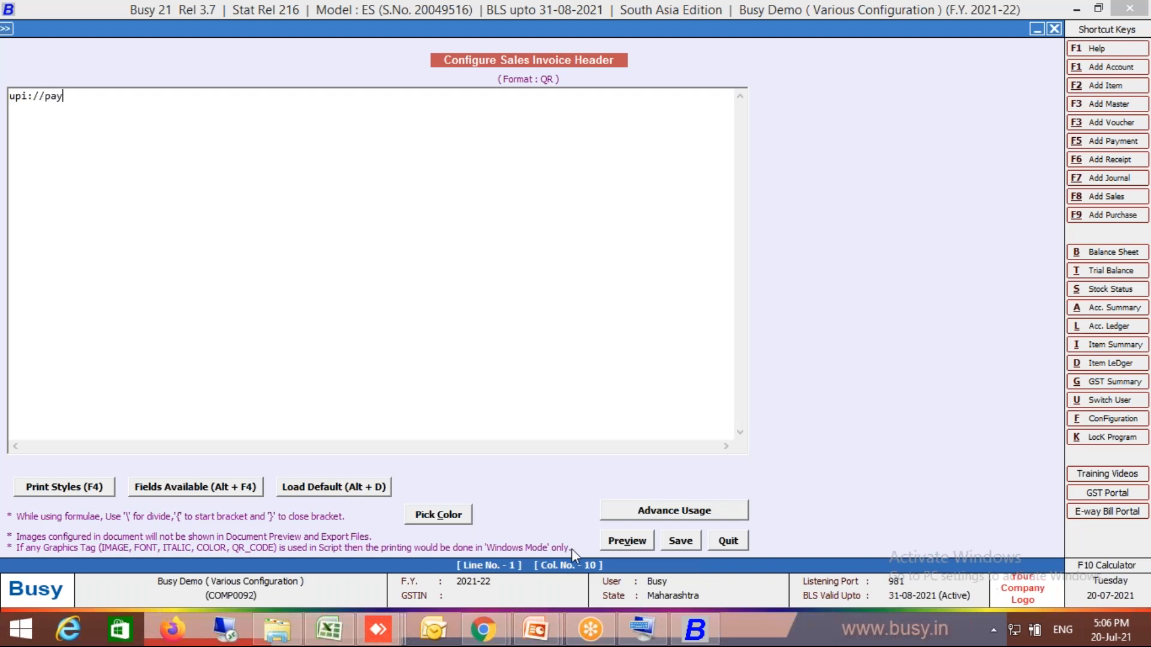
{"action": "left_click", "coordinate": [640, 626]}
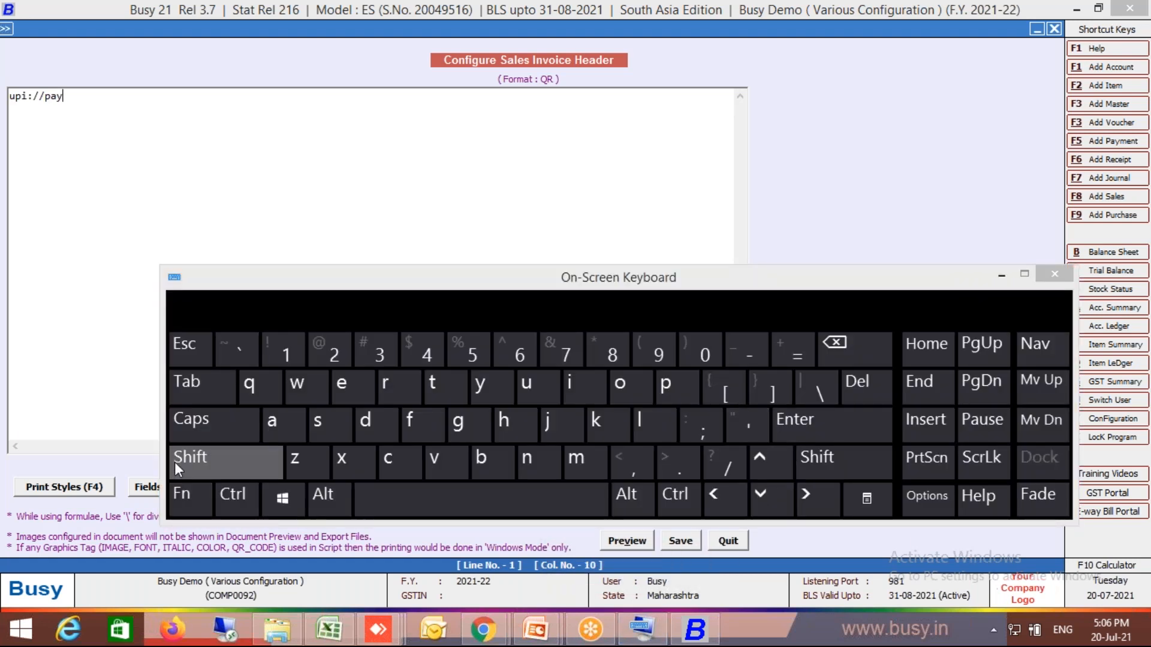
{"action": "left_click", "coordinate": [224, 462]}
{"action": "left_click", "coordinate": [715, 465]}
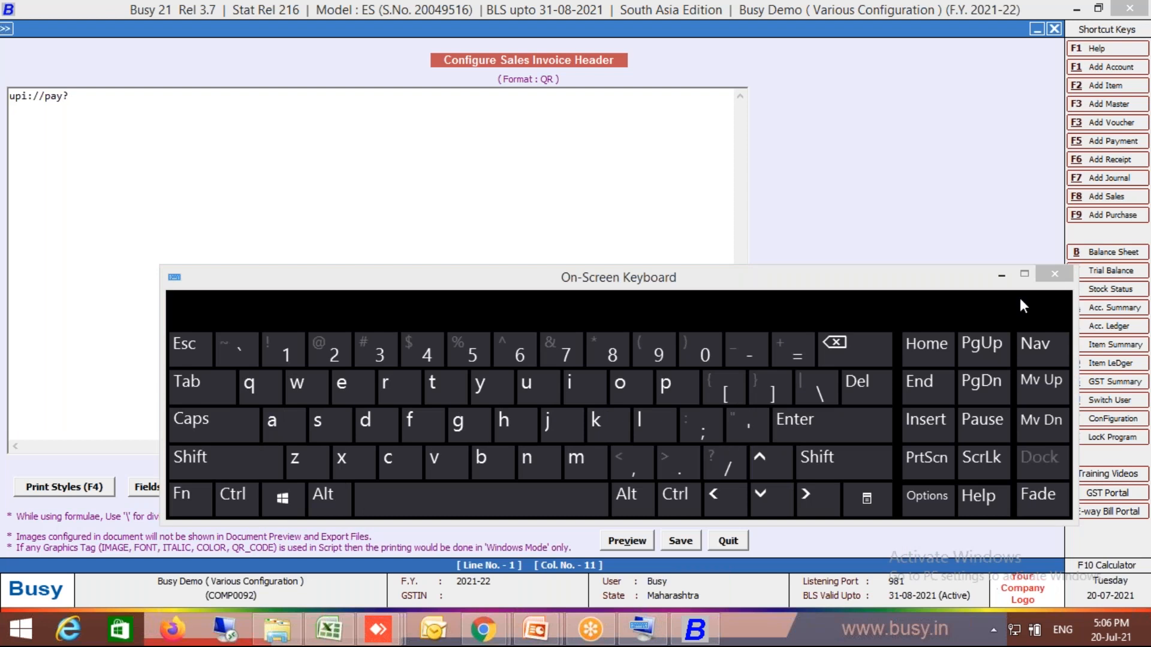
{"action": "left_click", "coordinate": [999, 274]}
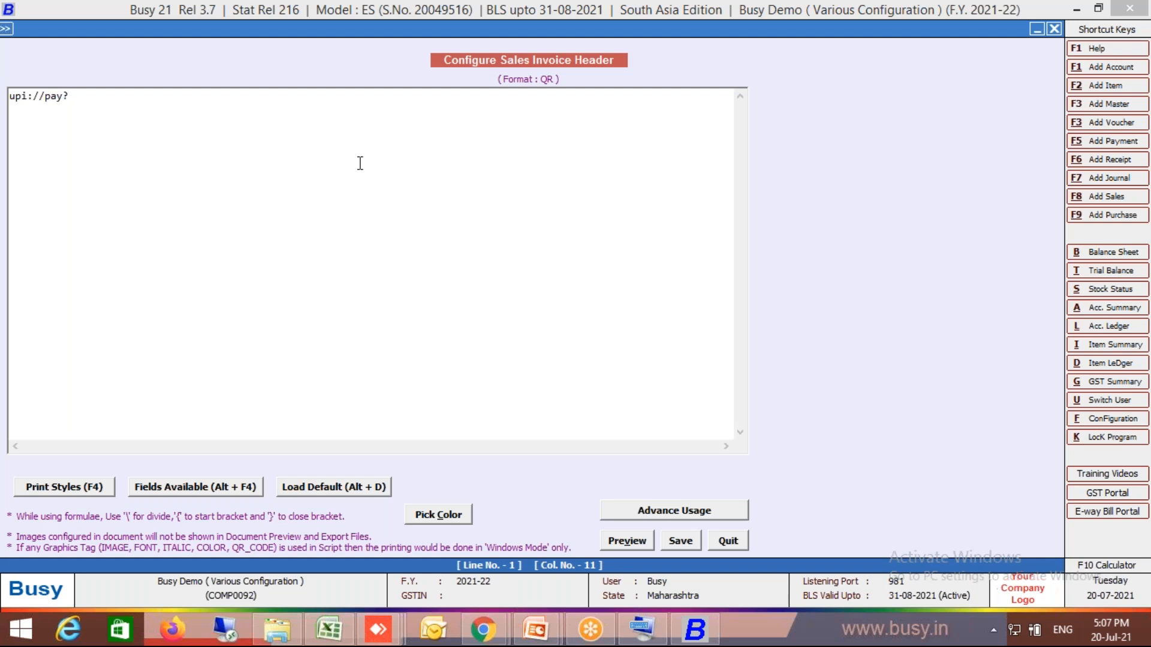
- Append cu=INR& and the pa= parameter with the payee's UPI ID to the header string
{"action": "type", "text": "cu=INR&"}
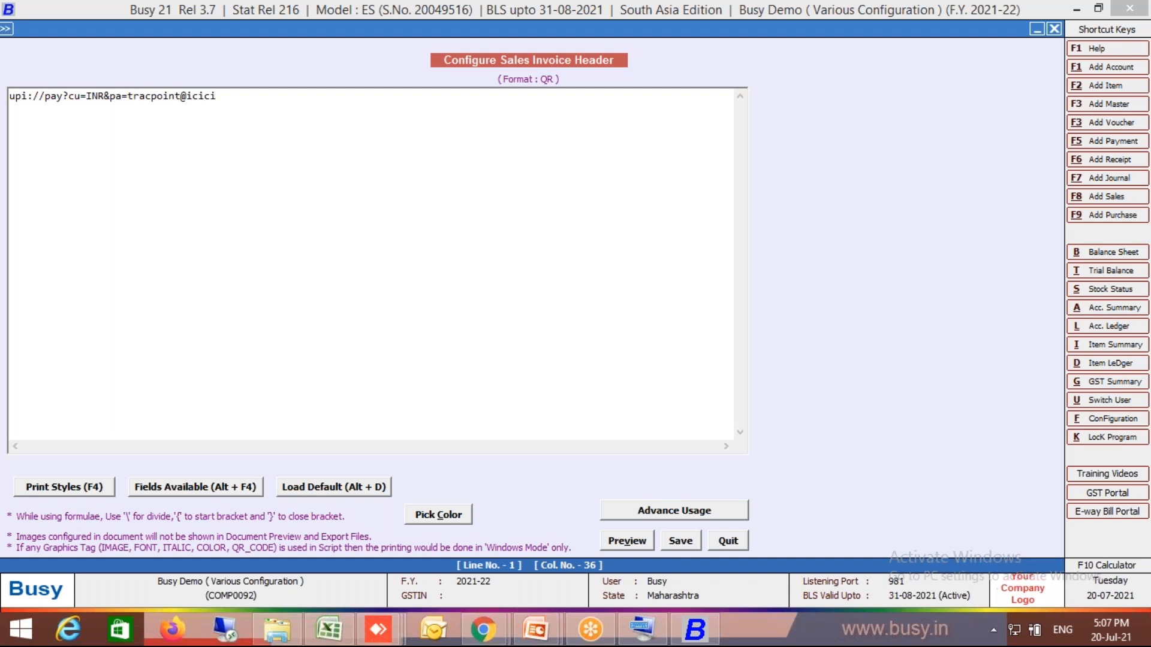
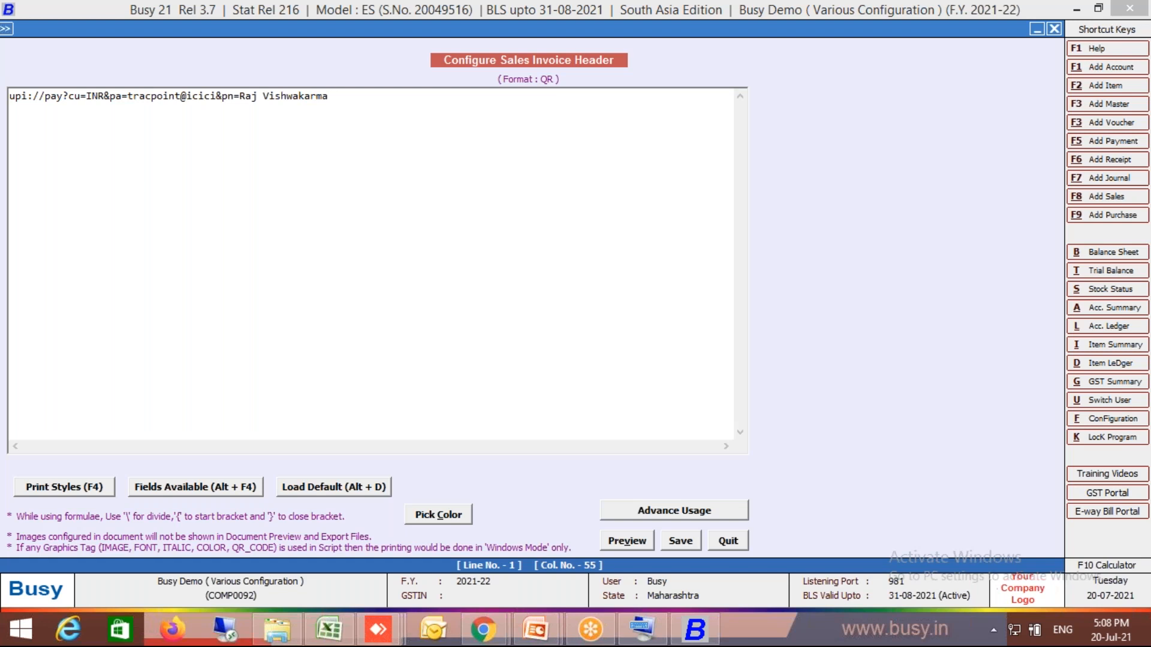
- Append the &pn= parameter with the payee's full name to the UPI string
{"action": "type", "text": "&am="}
- Append &am= to the UPI string and insert the AMOUNT_GRAND_TOTAL field from the Quantity/Amount category
{"action": "key", "text": "alt+F4"}
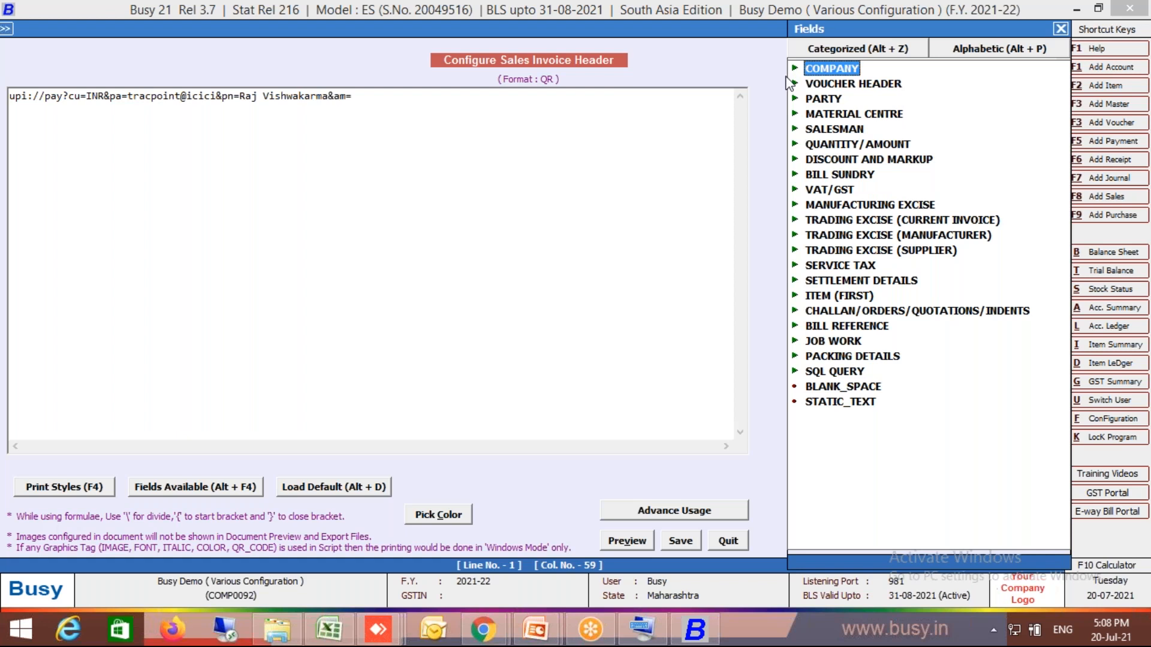
{"action": "left_click", "coordinate": [796, 146]}
{"action": "double_click", "coordinate": [923, 87]}
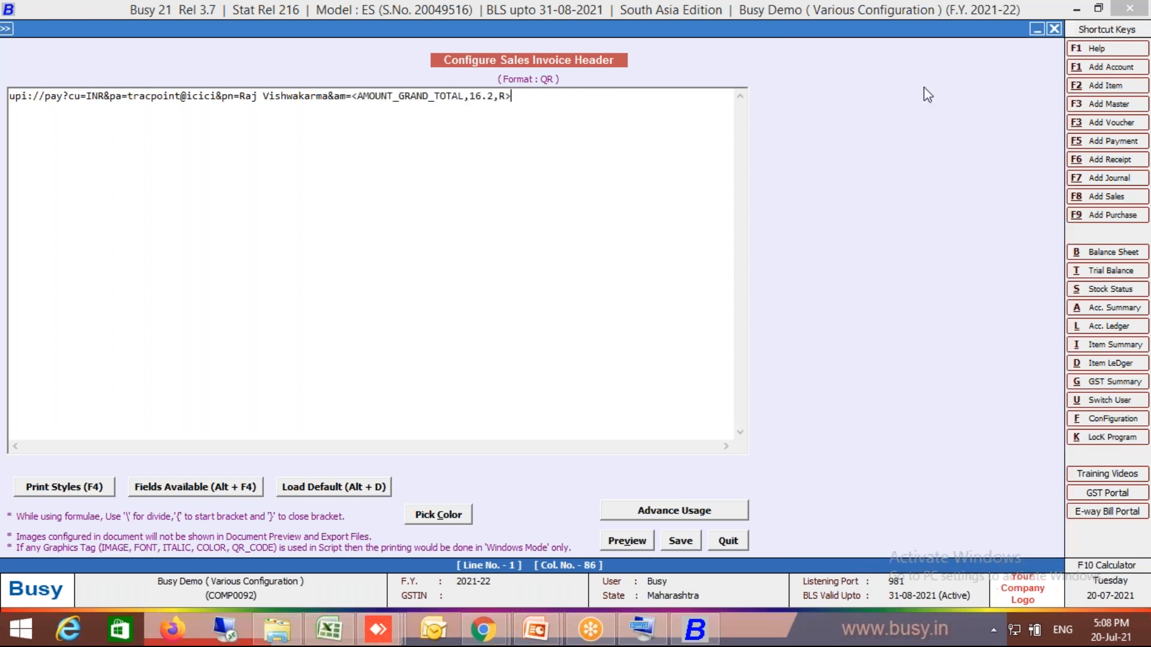
- Change the format of the AMOUNT_GRAND_TOTAL field to #NCF10.2
{"action": "left_click", "coordinate": [470, 96]}
{"action": "type", "text": "#NCF"}
{"action": "key", "text": "Delete"}
{"action": "type", "text": "0"}
- Append &tr= to the UPI string and insert the VCH/BILL_NO field from the Voucher Header category
{"action": "left_click", "coordinate": [554, 96]}
{"action": "type", "text": "&tr"}
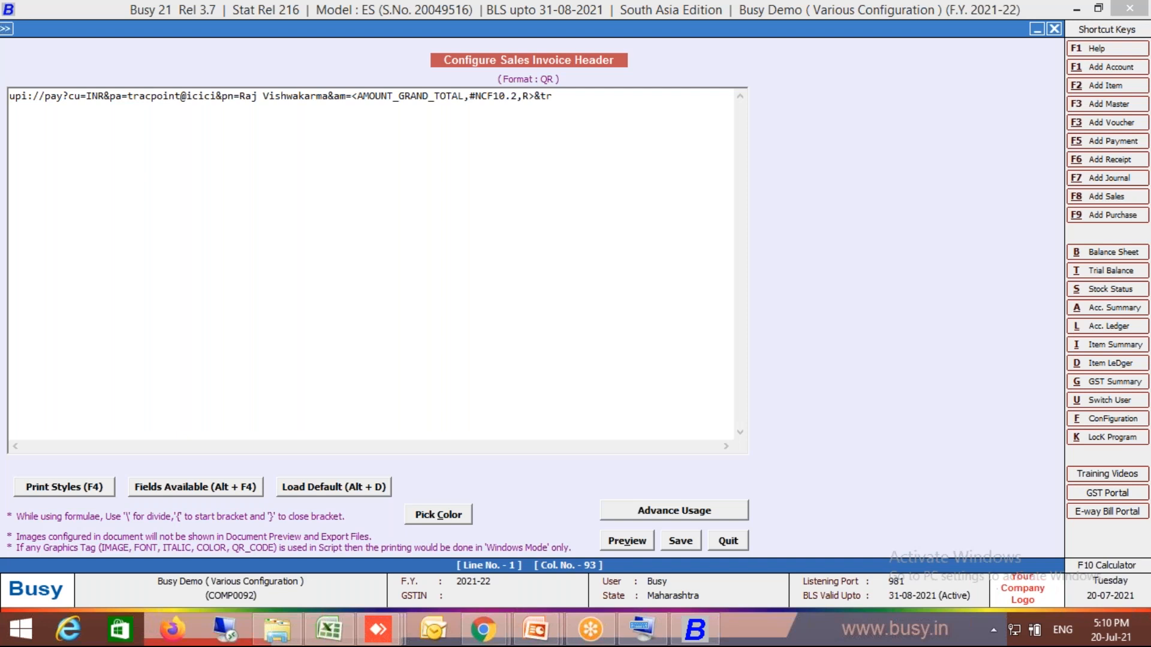
{"action": "type", "text": "="}
{"action": "key", "text": "alt+F4"}
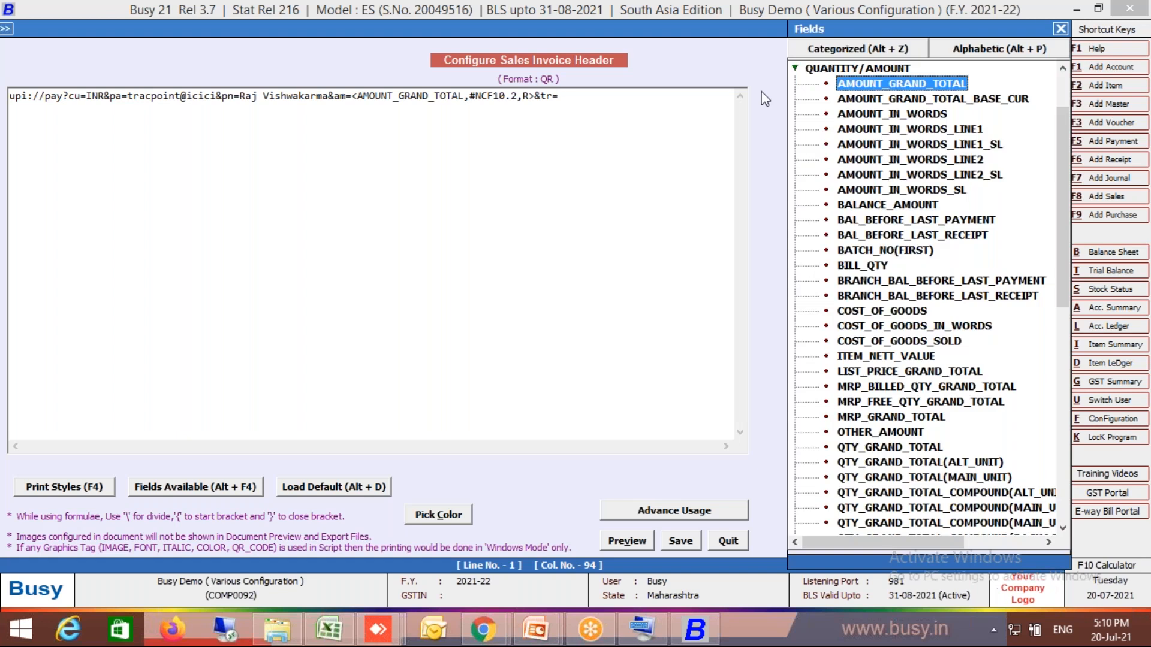
{"action": "left_click", "coordinate": [796, 68]}
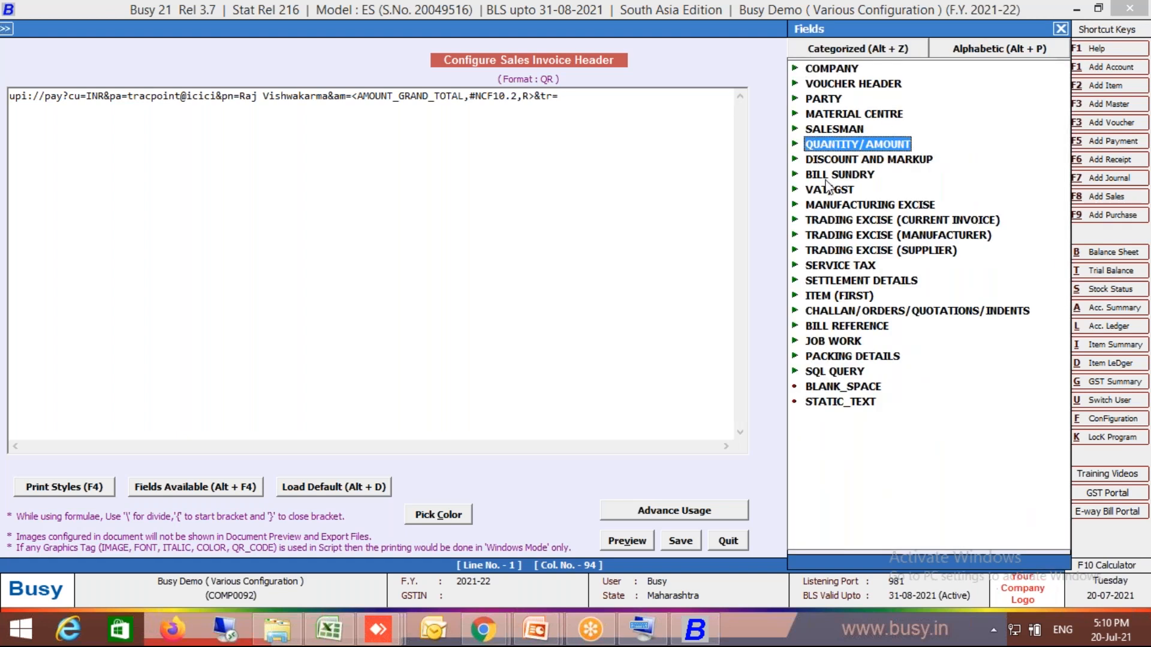
{"action": "double_click", "coordinate": [842, 83]}
{"action": "scroll", "coordinate": [1070, 491], "scroll_direction": "down", "scroll_amount": 10}
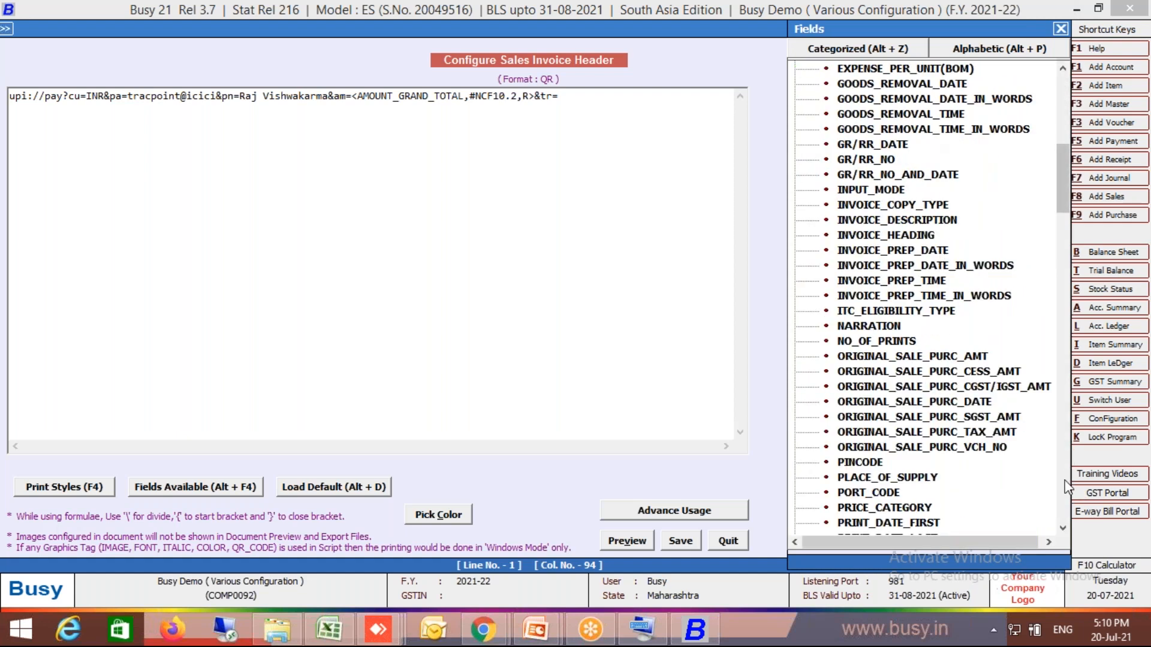
{"action": "left_click", "coordinate": [1064, 479]}
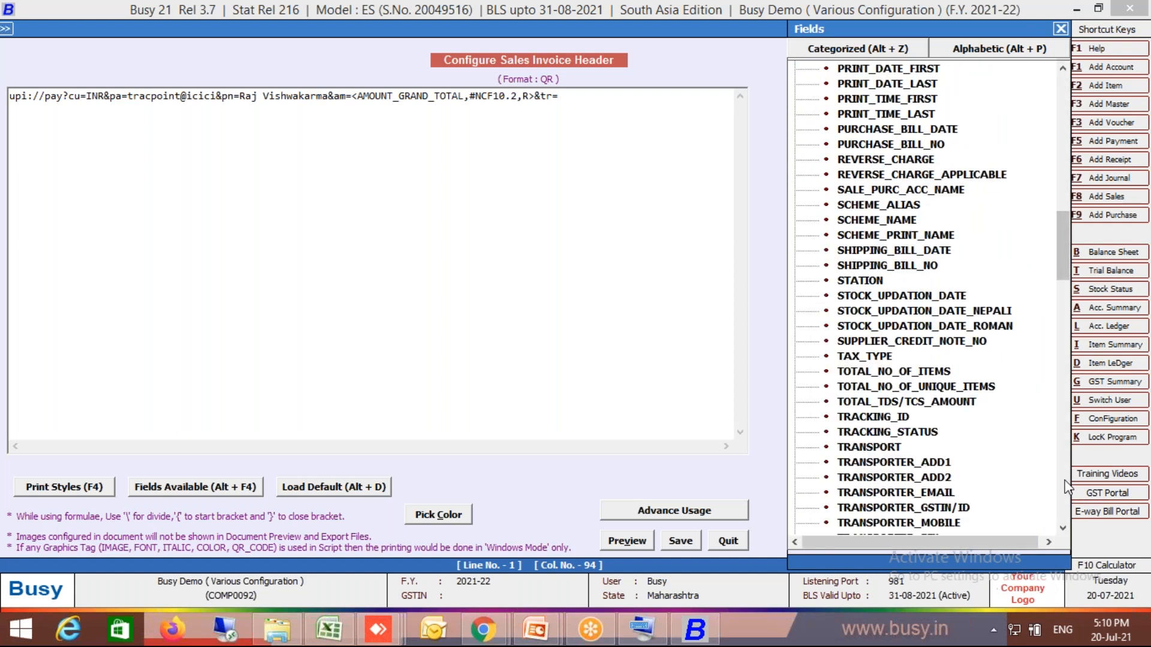
{"action": "left_click", "coordinate": [1064, 386]}
{"action": "double_click", "coordinate": [891, 507]}
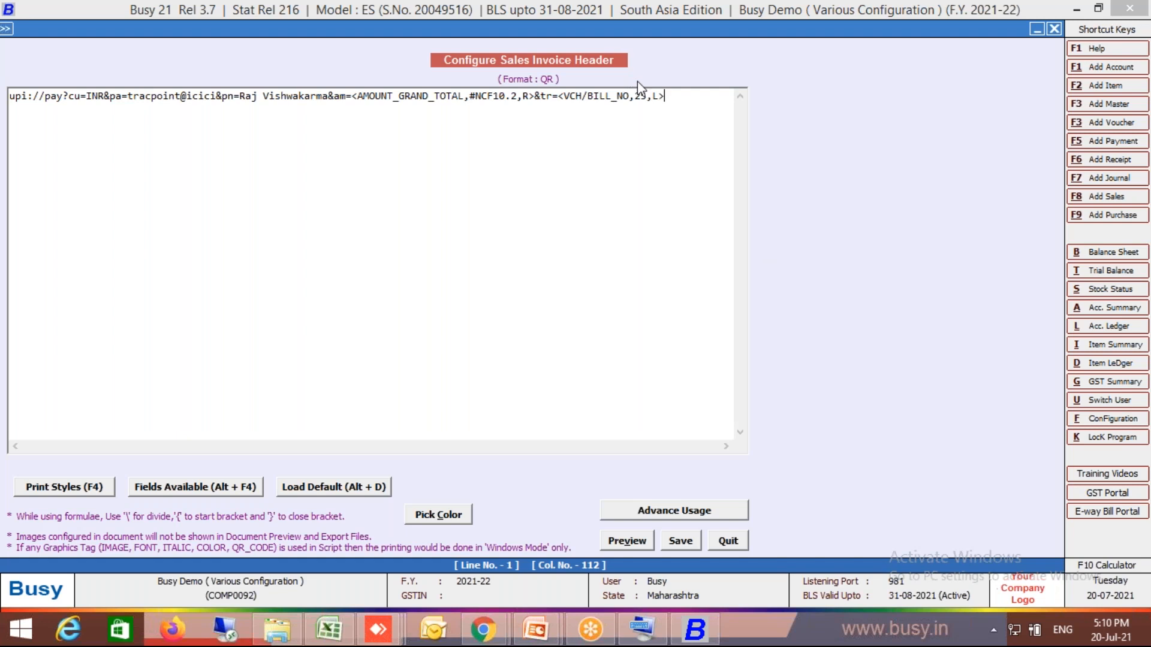
- Reduce the VCH/BILL_NO field's width and complete the header's UPI string with &mam=1
{"action": "left_click", "coordinate": [642, 97]}
{"action": "key", "text": "BackSpace"}
{"action": "type", "text": "1"}
{"action": "left_click", "coordinate": [689, 100]}
{"action": "type", "text": "&mam=1"}
{"action": "left_click", "coordinate": [627, 540]}
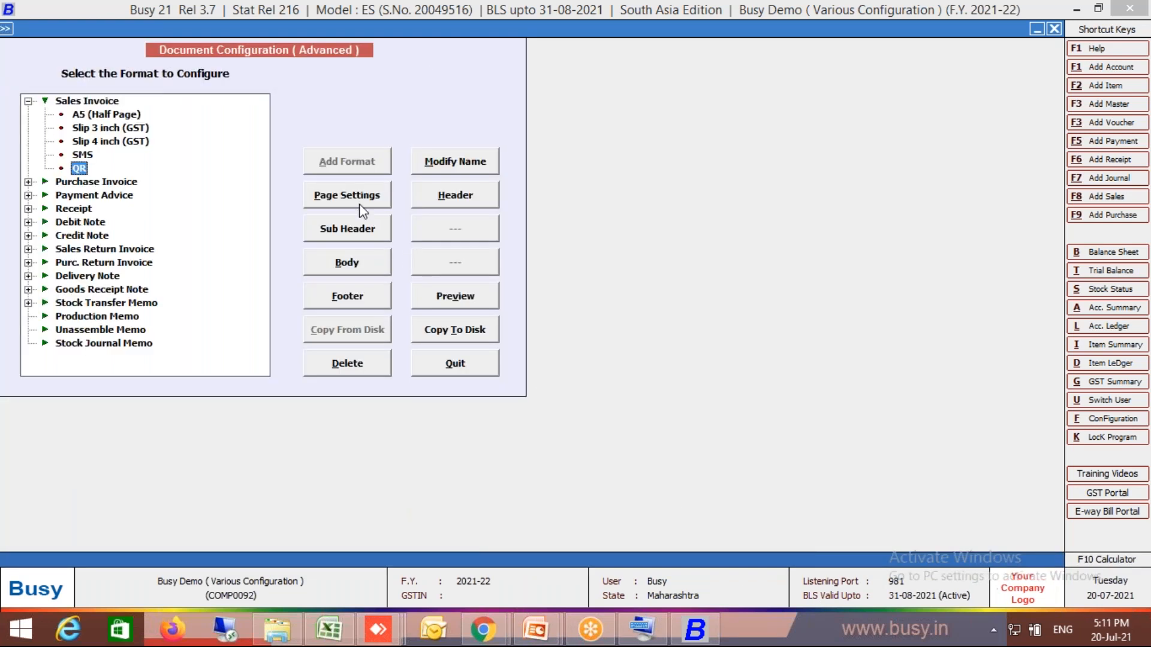
- Set the QR format's page settings to 1 header line, 0 body lines and 0 footer lines, and save them
{"action": "left_click", "coordinate": [357, 200]}
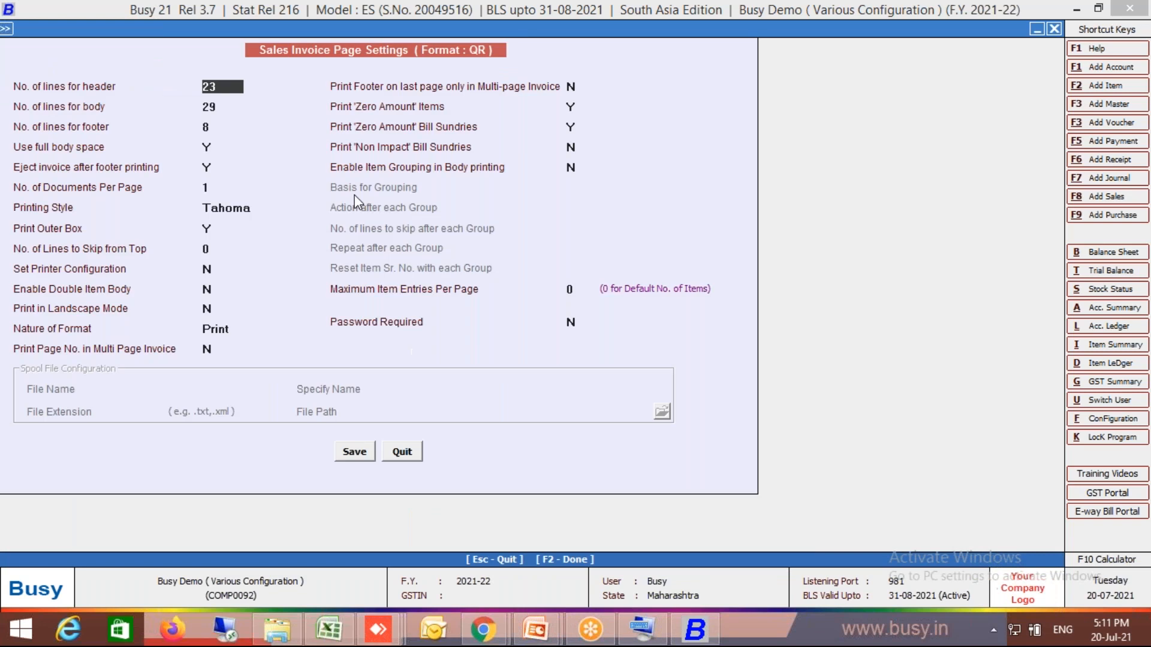
{"action": "type", "text": "1"}
{"action": "left_click", "coordinate": [205, 106]}
{"action": "key", "text": "BackSpace"}
{"action": "type", "text": "0"}
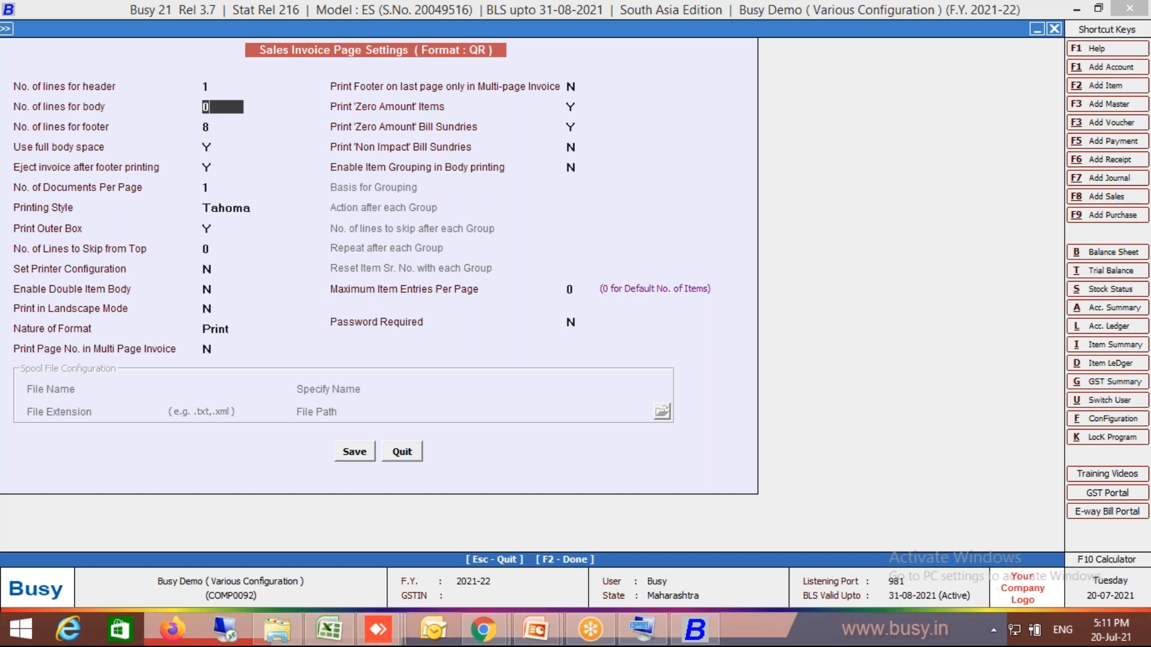
{"action": "left_click", "coordinate": [205, 124]}
{"action": "key", "text": "BackSpace"}
{"action": "type", "text": "0"}
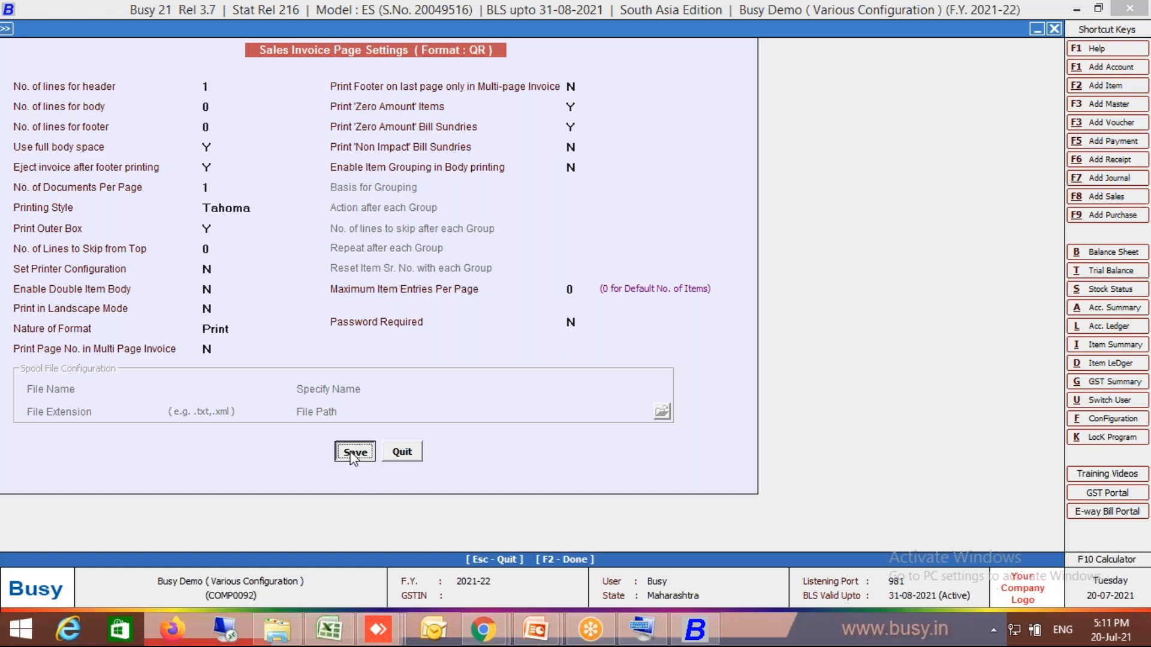
{"action": "left_click", "coordinate": [353, 451]}
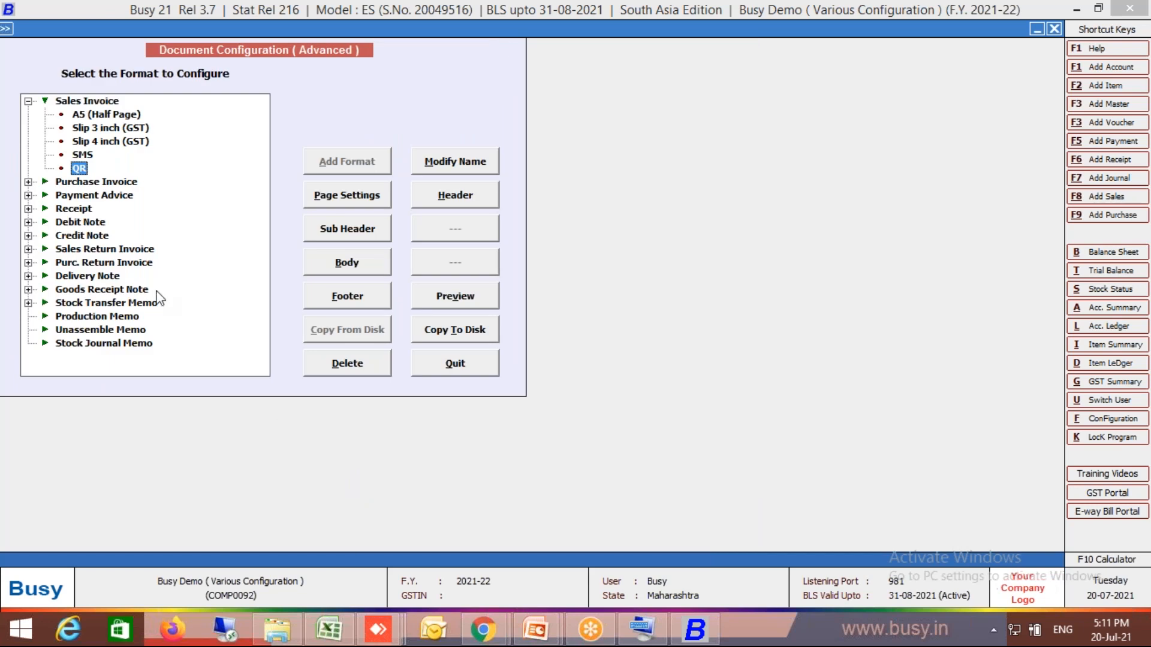
- Add a new Sales Invoice document format named Inv
{"action": "left_click", "coordinate": [105, 106]}
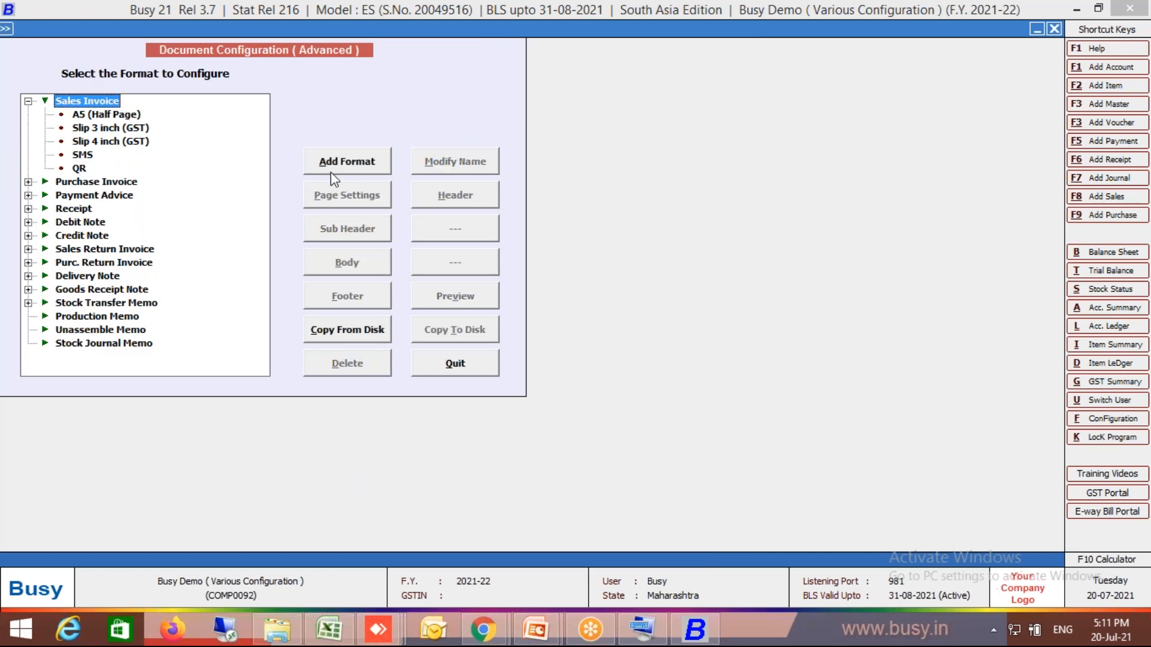
{"action": "left_click", "coordinate": [348, 166]}
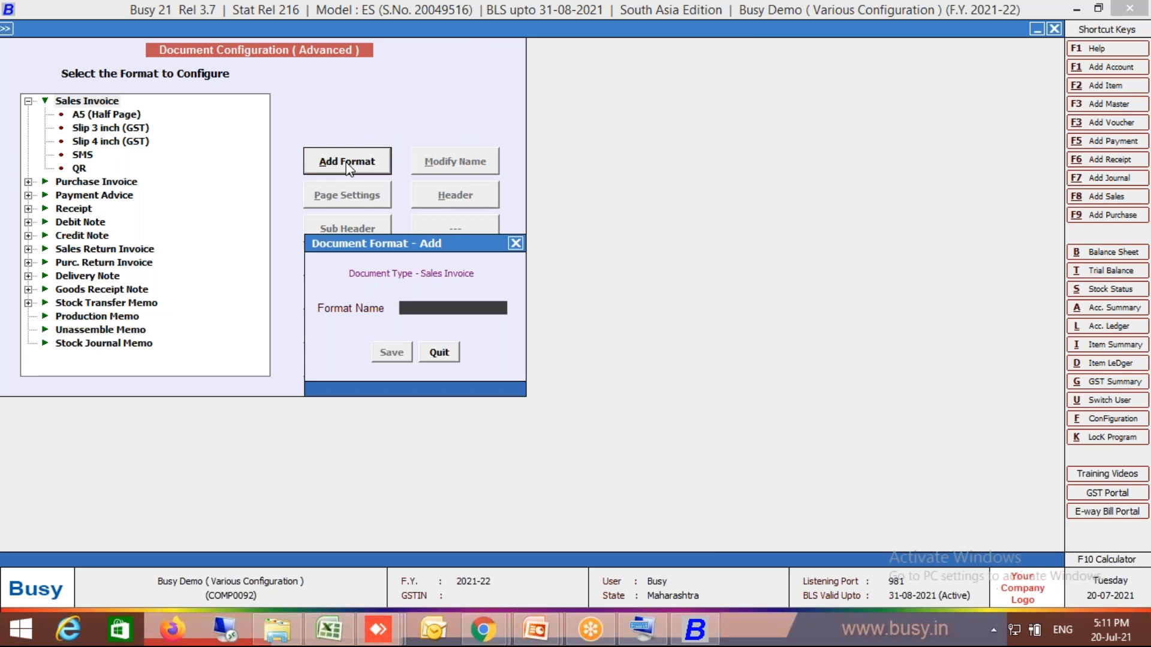
{"action": "type", "text": "Inv"}
{"action": "key", "text": "Return"}
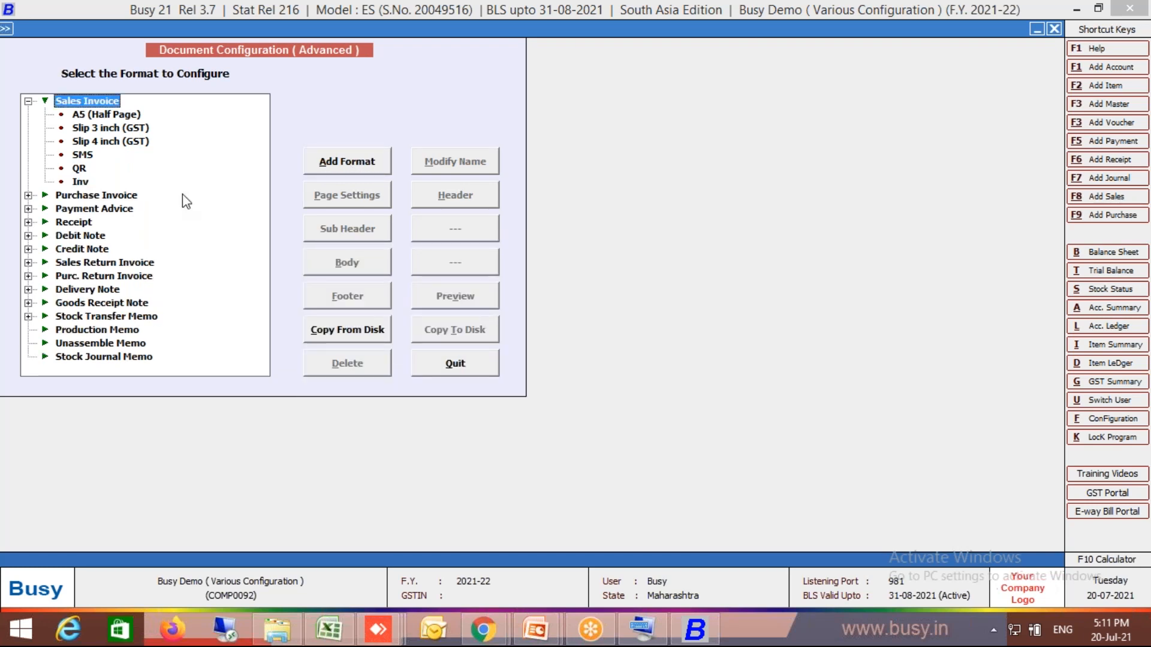
- Insert a QR_CODE tag into the header of the Inv sales invoice format
{"action": "left_click", "coordinate": [80, 182]}
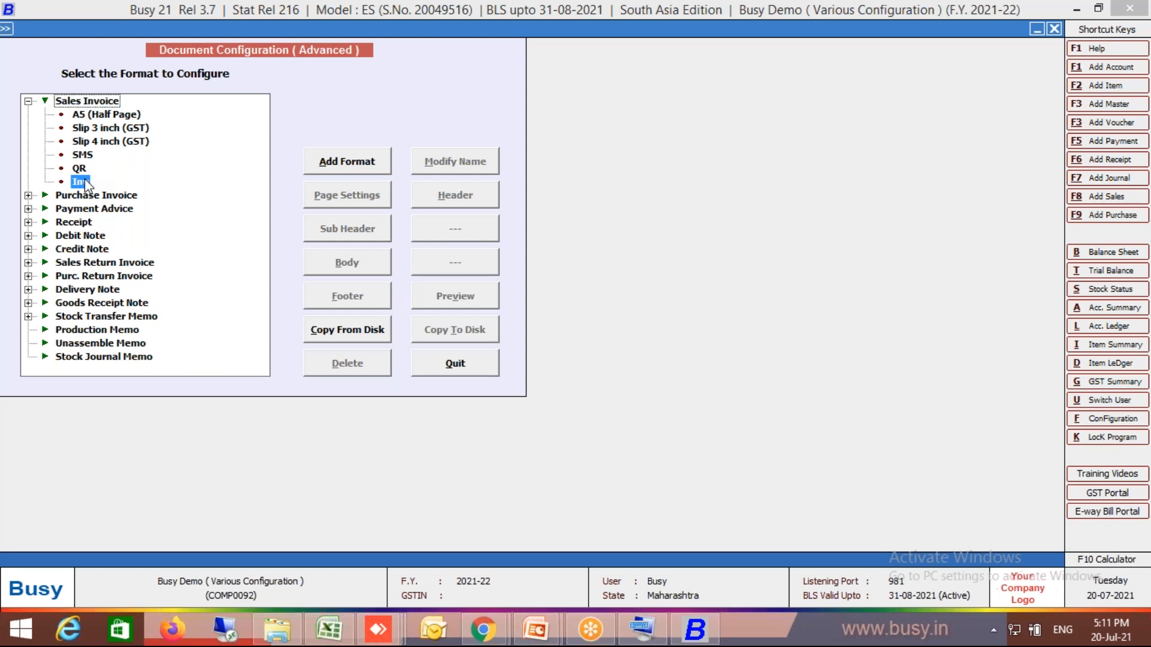
{"action": "left_click", "coordinate": [459, 197]}
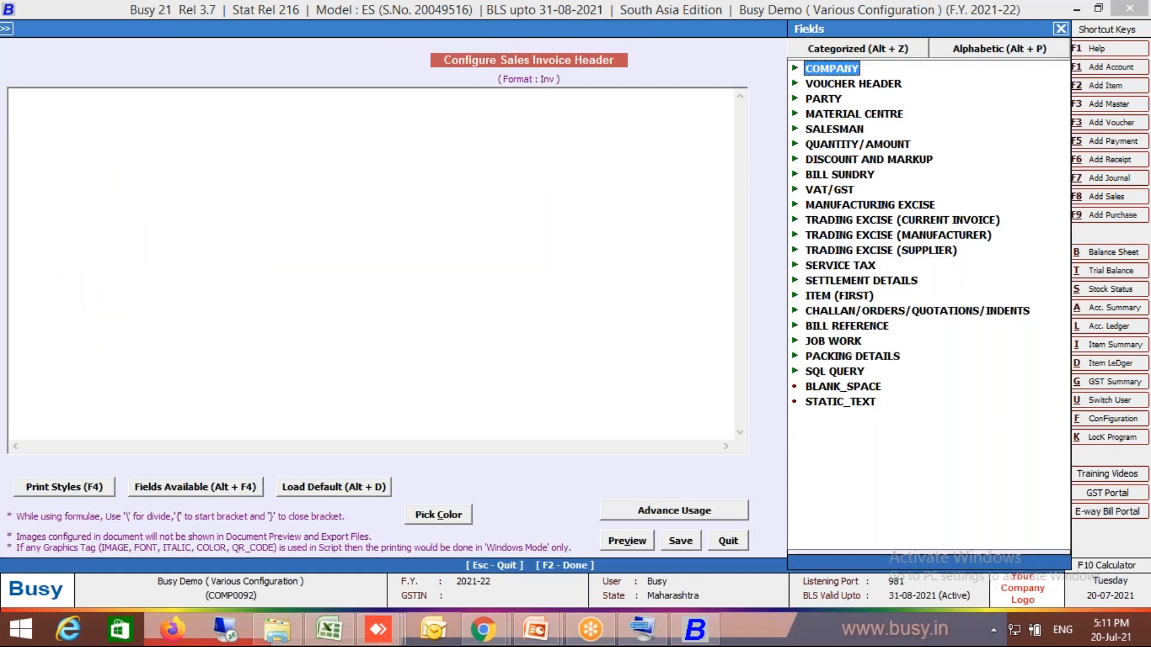
{"action": "key", "text": "Escape"}
{"action": "key", "text": "F4"}
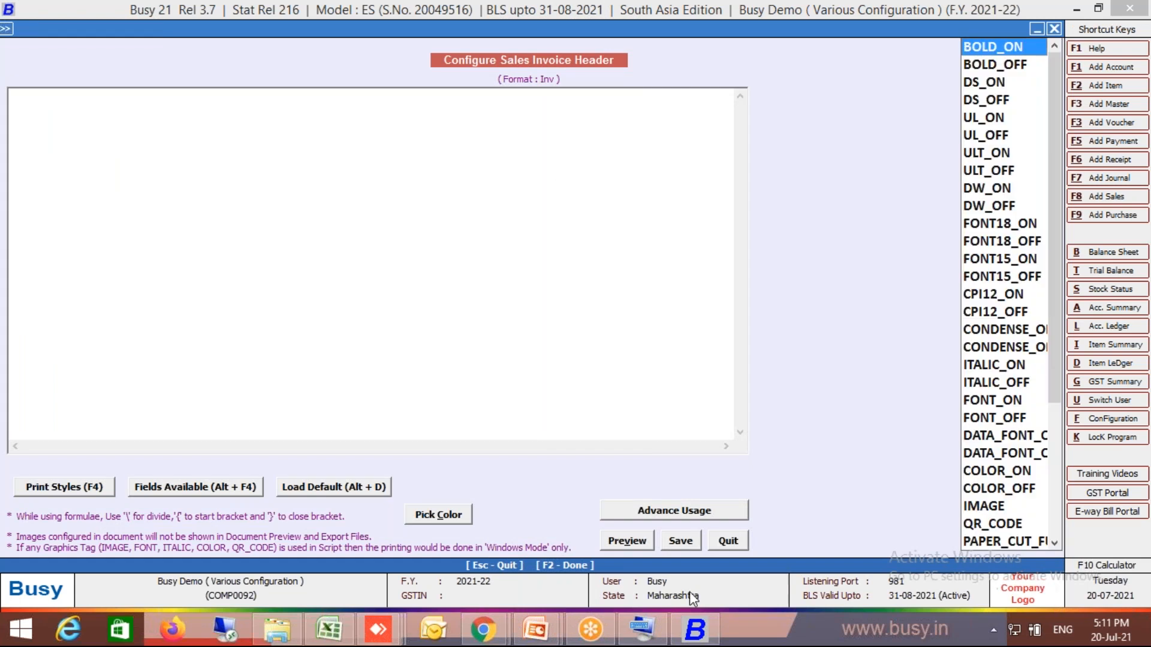
{"action": "left_click", "coordinate": [983, 525]}
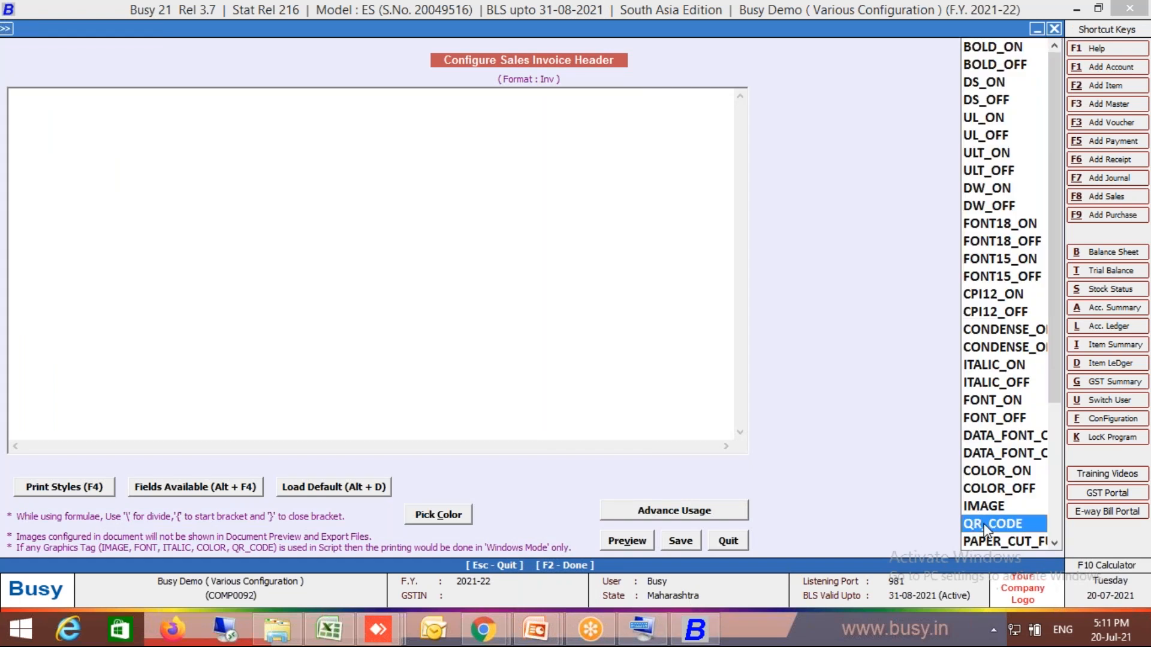
{"action": "double_click", "coordinate": [984, 523]}
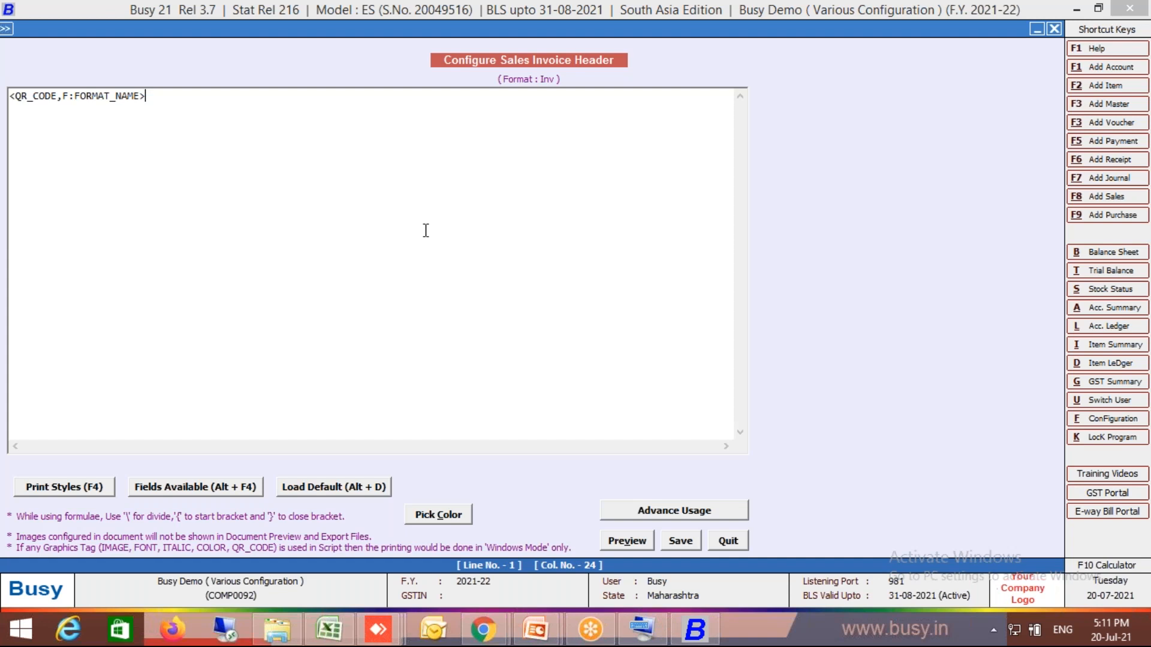
- Replace the FORMAT_NAME placeholder in the QR_CODE tag with QR, save the header and leave the document configuration
{"action": "left_click", "coordinate": [142, 97]}
{"action": "key", "text": "Delete"}
{"action": "key", "text": "Delete"}
{"action": "key", "text": "Delete"}
{"action": "key", "text": "Delete"}
{"action": "key", "text": "Delete"}
{"action": "key", "text": "Delete"}
{"action": "key", "text": "Delete"}
{"action": "key", "text": "Delete"}
{"action": "key", "text": "Delete"}
{"action": "key", "text": "Delete"}
{"action": "key", "text": "Delete"}
{"action": "type", "text": "QR"}
{"action": "left_click", "coordinate": [692, 545]}
{"action": "left_click", "coordinate": [454, 363]}
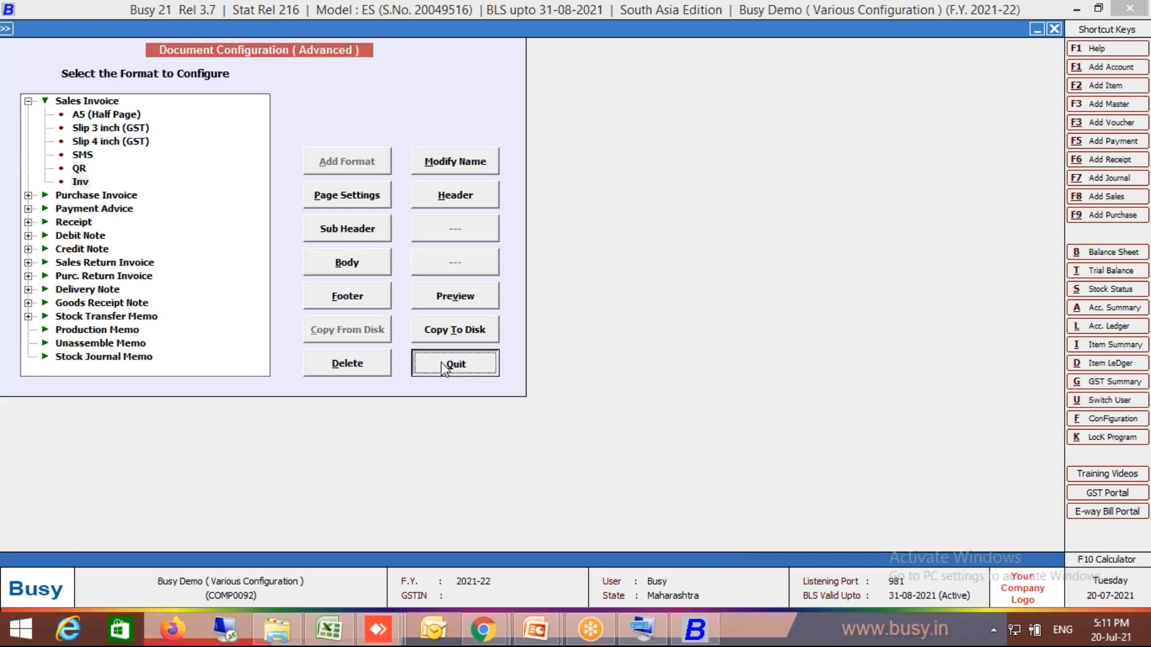
- Start a new sales voucher in the Main series dated 01-04-2021 with sale type L/GST-18%
{"action": "left_click", "coordinate": [198, 27]}
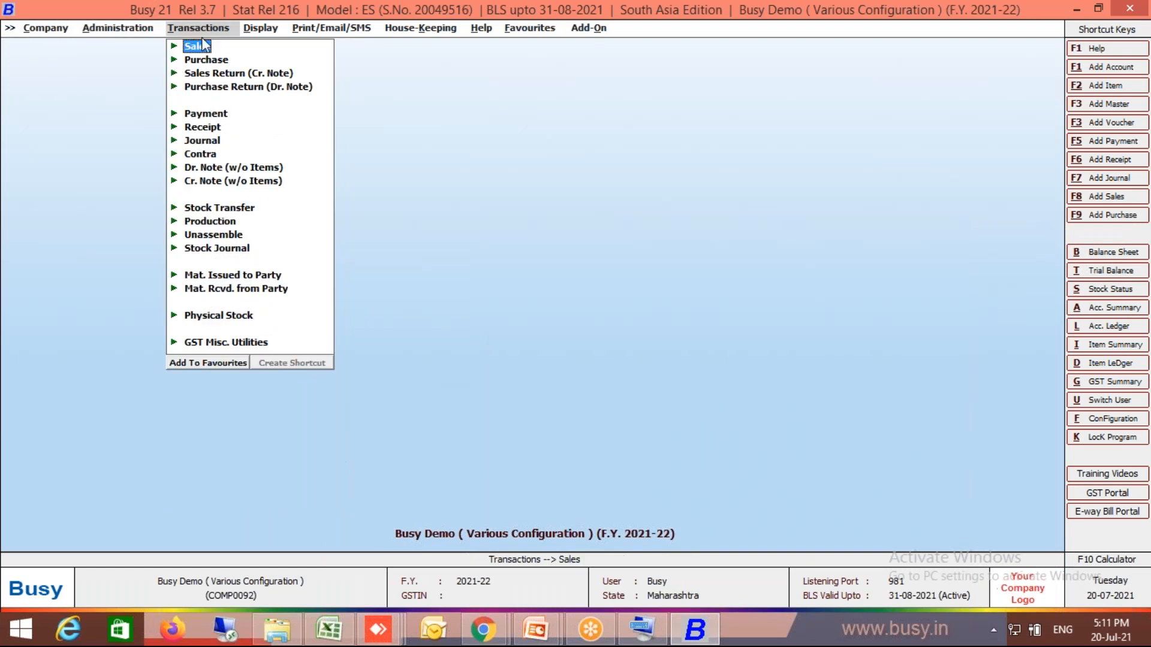
{"action": "key", "text": "Right"}
{"action": "key", "text": "Down"}
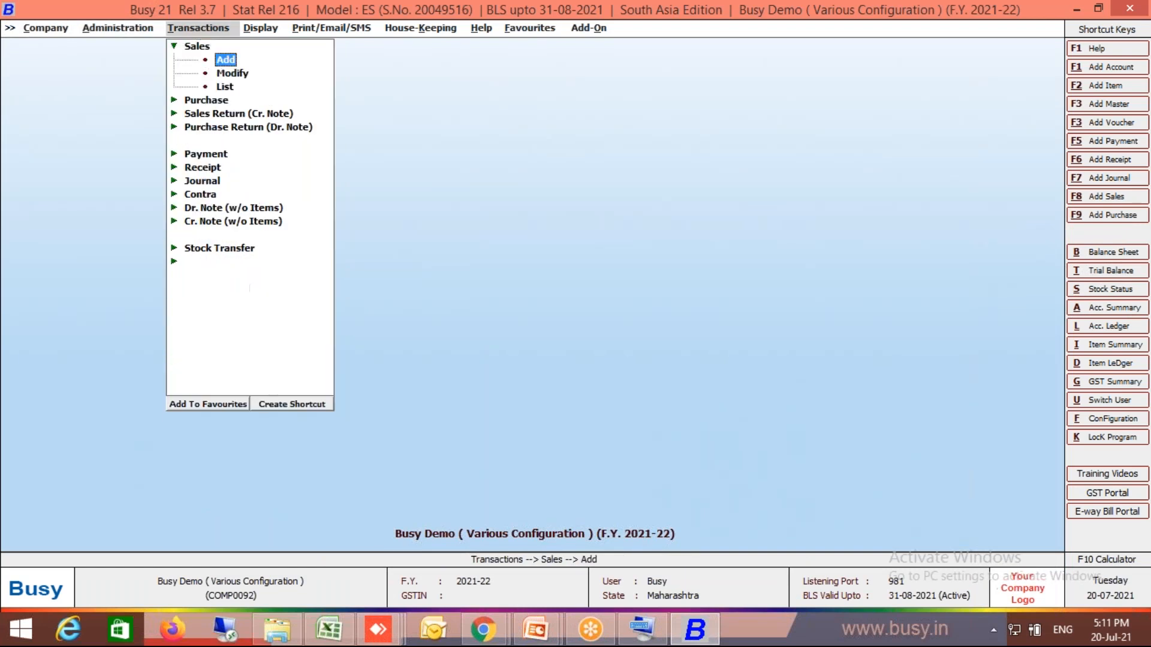
{"action": "key", "text": "Return"}
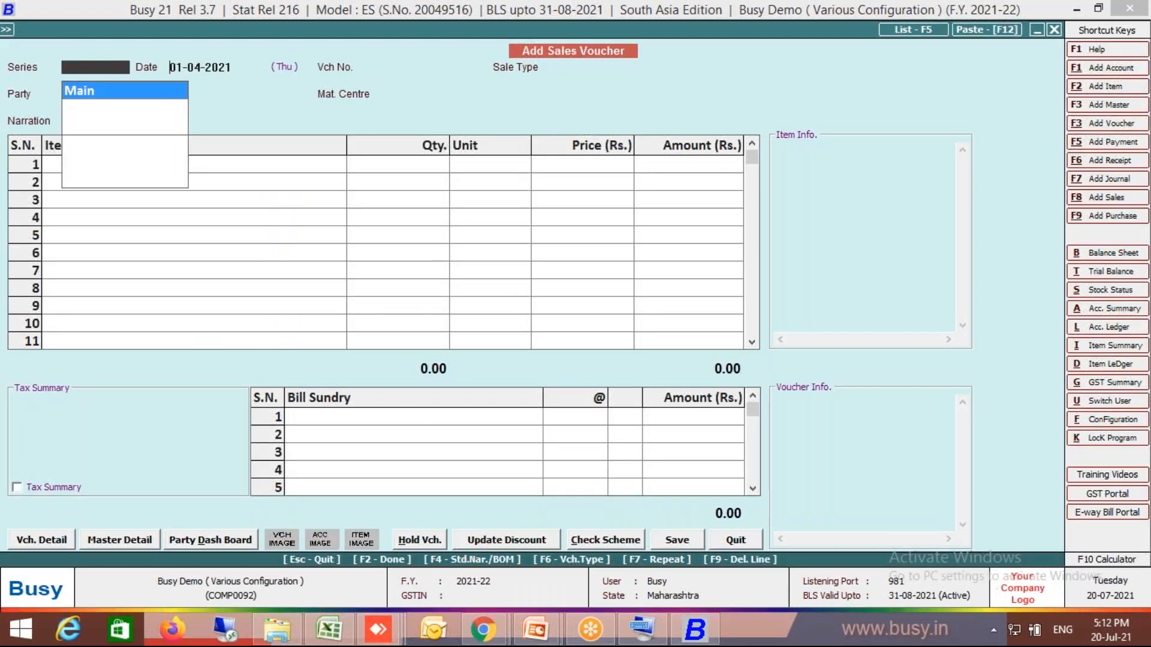
{"action": "key", "text": "Return"}
{"action": "key", "text": "Return"}
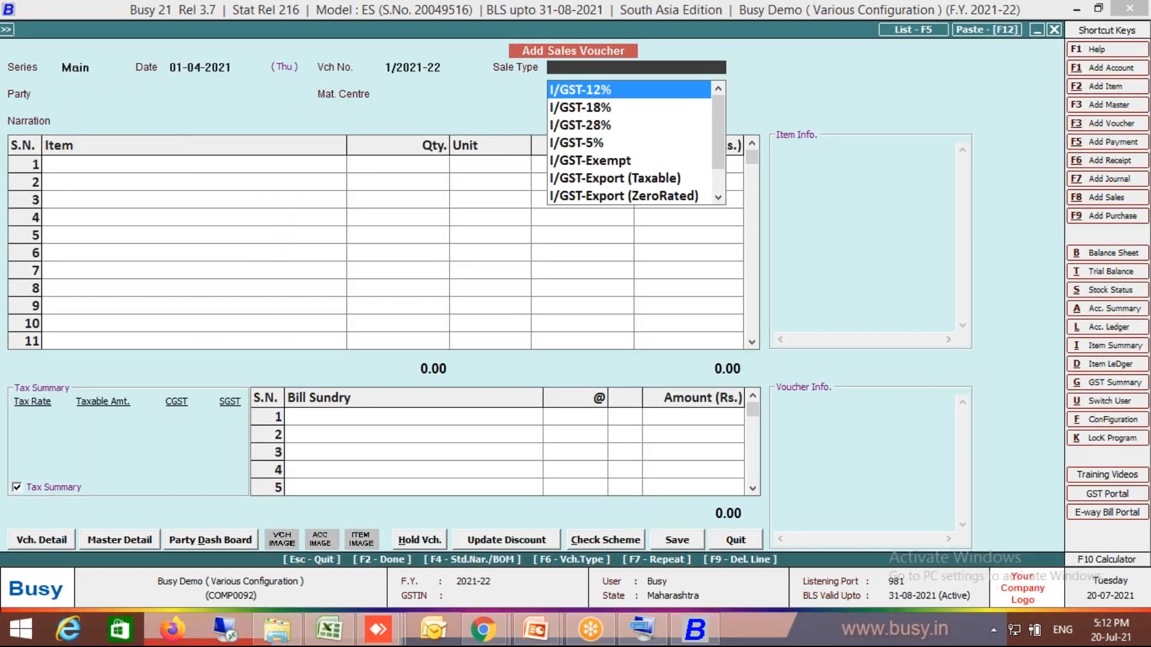
{"action": "type", "text": "18"}
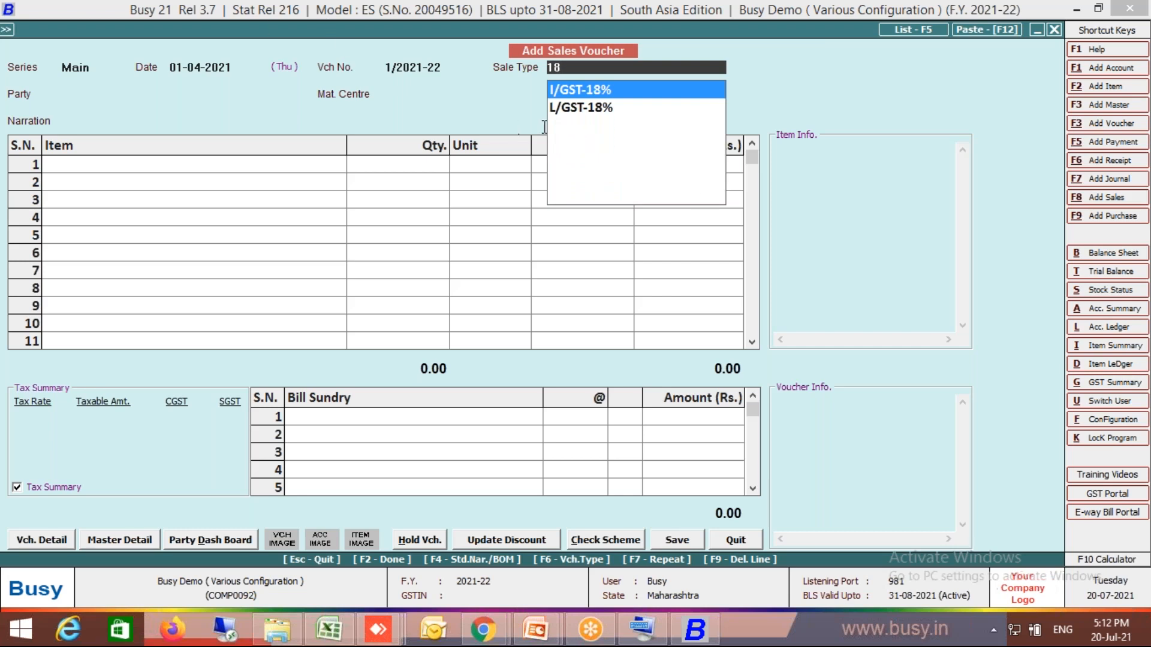
{"action": "left_click", "coordinate": [576, 112]}
{"action": "left_click", "coordinate": [573, 107]}
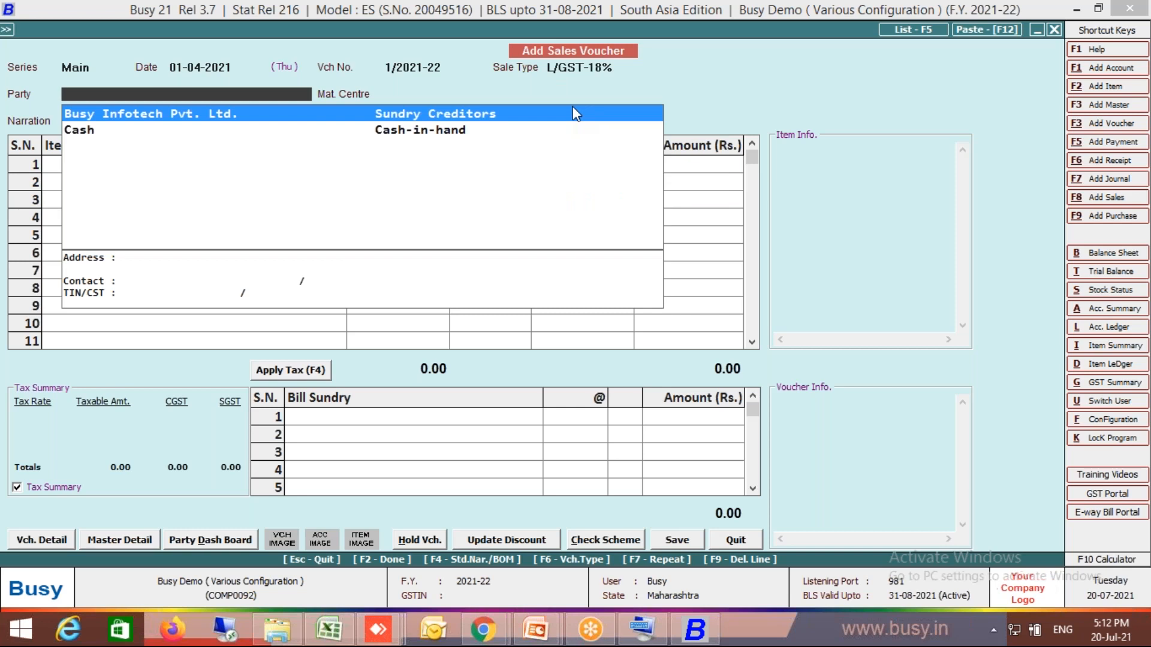
- Set the voucher's party to Busy Infotech Pvt. Ltd., accepting the local transaction, and the material centre to Main Store
{"action": "left_click", "coordinate": [573, 110]}
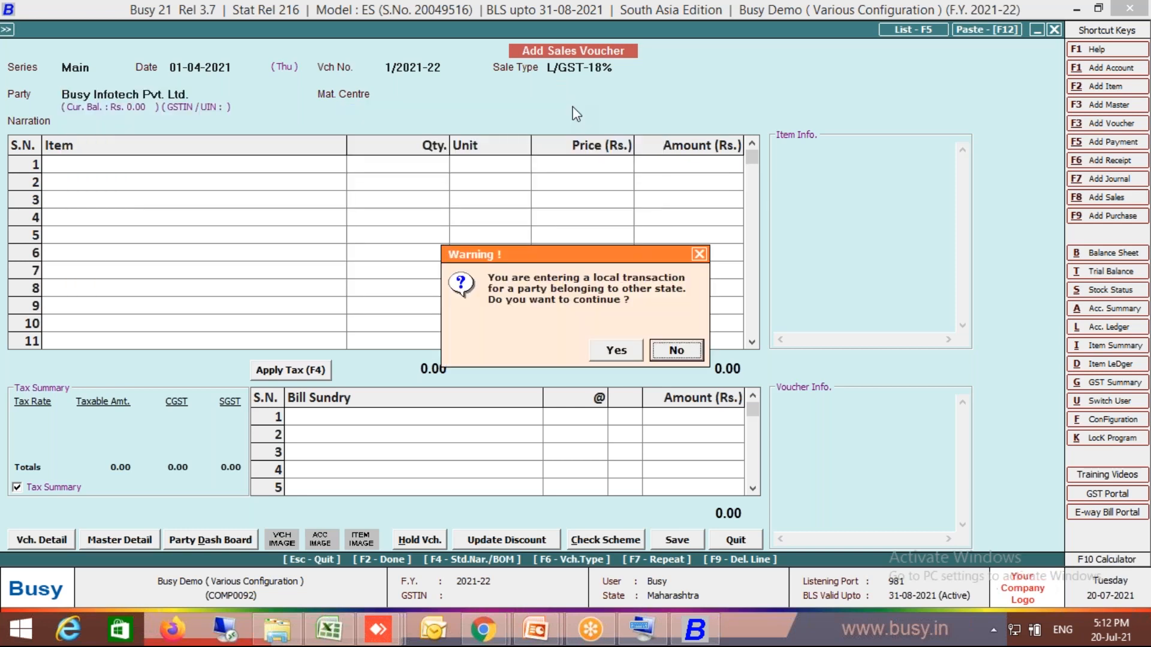
{"action": "left_click", "coordinate": [628, 353]}
{"action": "key", "text": "Return"}
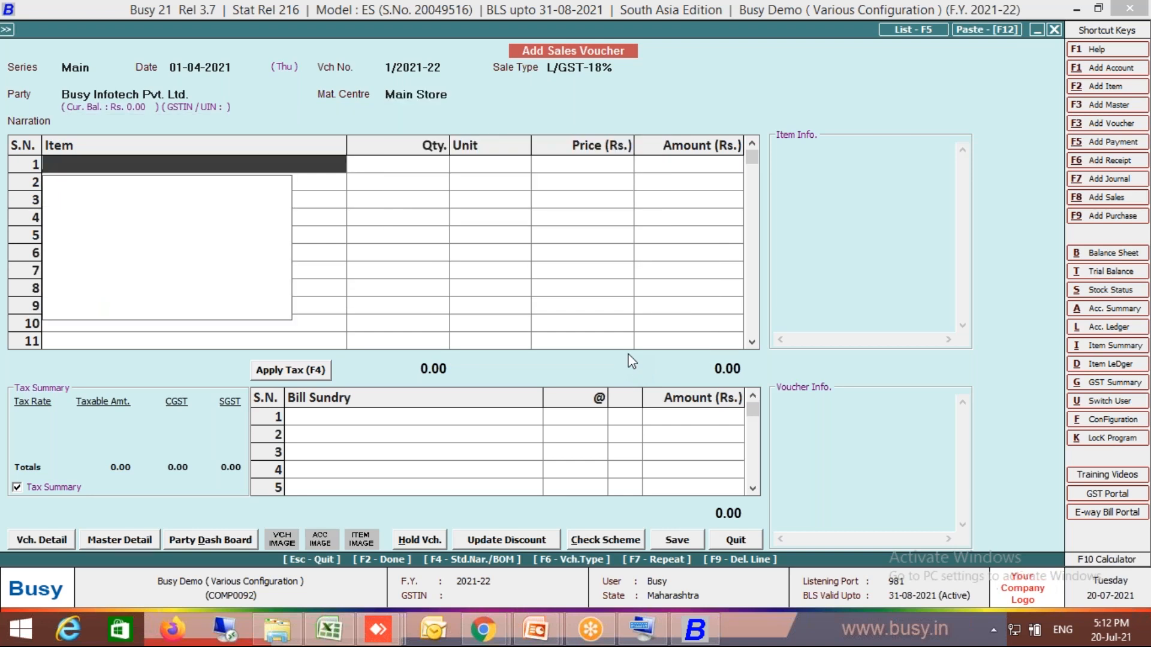
- Create a new item master named Item 1 in group General with unit Pcs., without an HSN/SAC code, for the voucher's first line
{"action": "key", "text": "F3"}
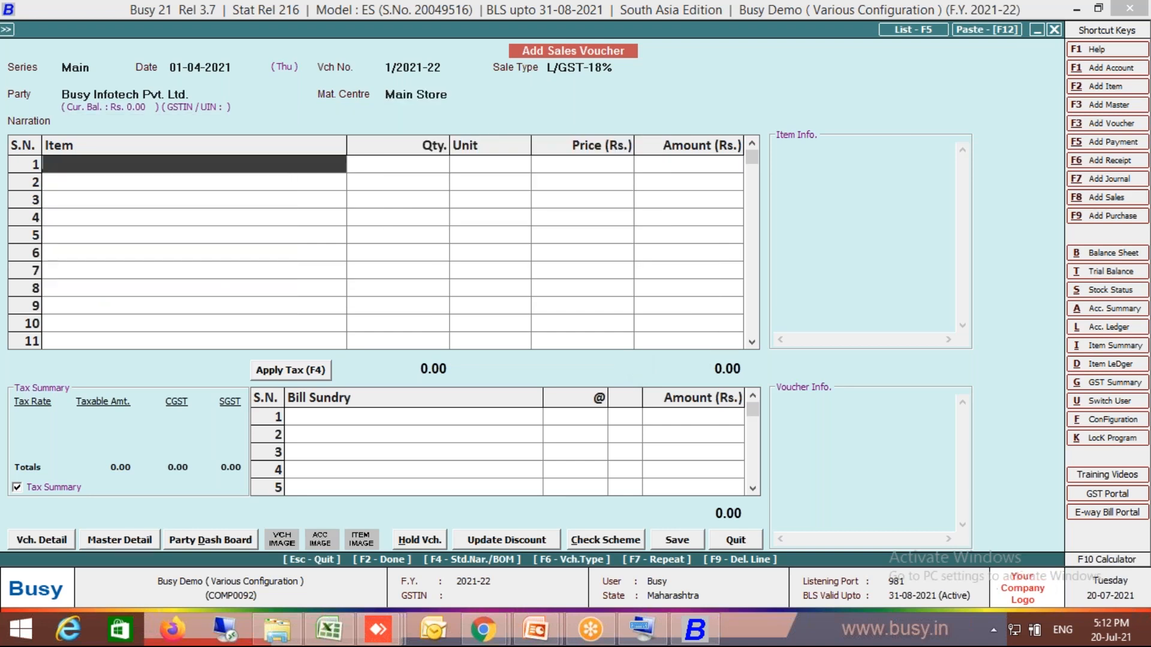
{"action": "type", "text": "Item 1"}
{"action": "key", "text": "Return"}
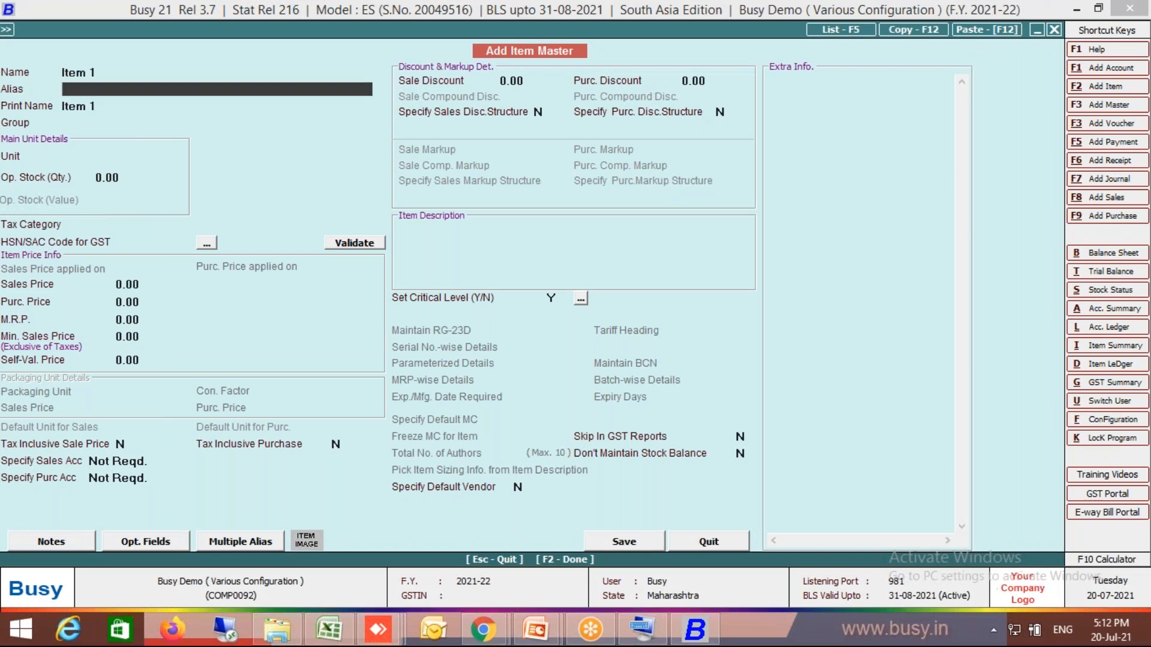
{"action": "key", "text": "Return"}
{"action": "key", "text": "Return"}
{"action": "key", "text": "Return"}
{"action": "type", "text": "pcs"}
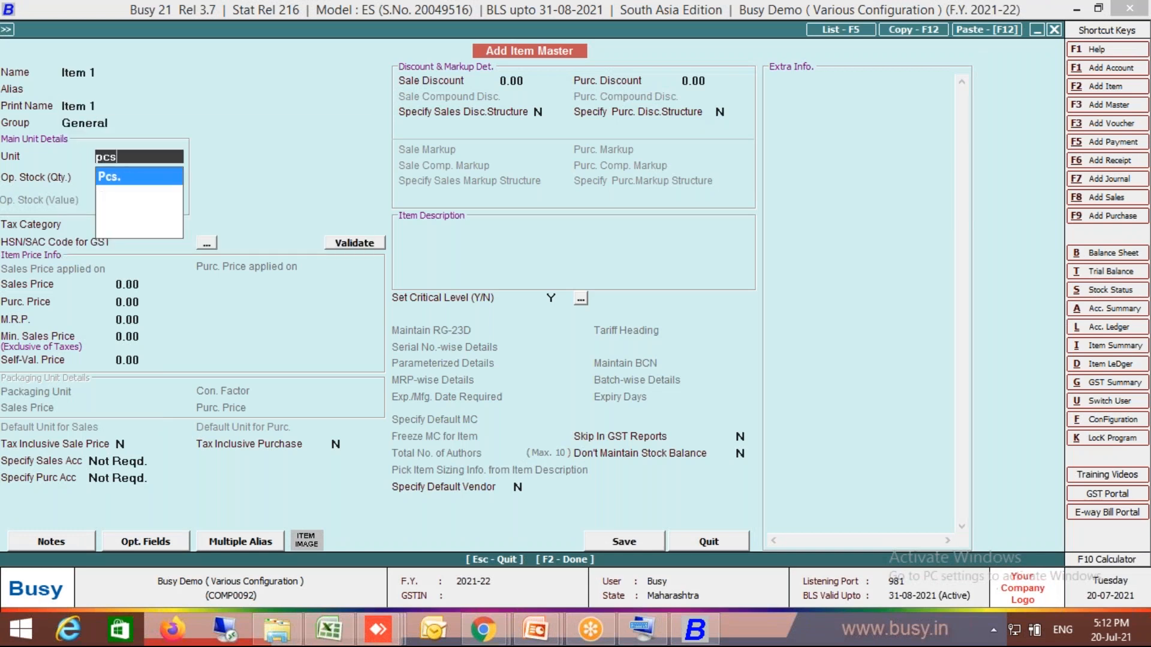
{"action": "key", "text": "Return"}
{"action": "key", "text": "Return"}
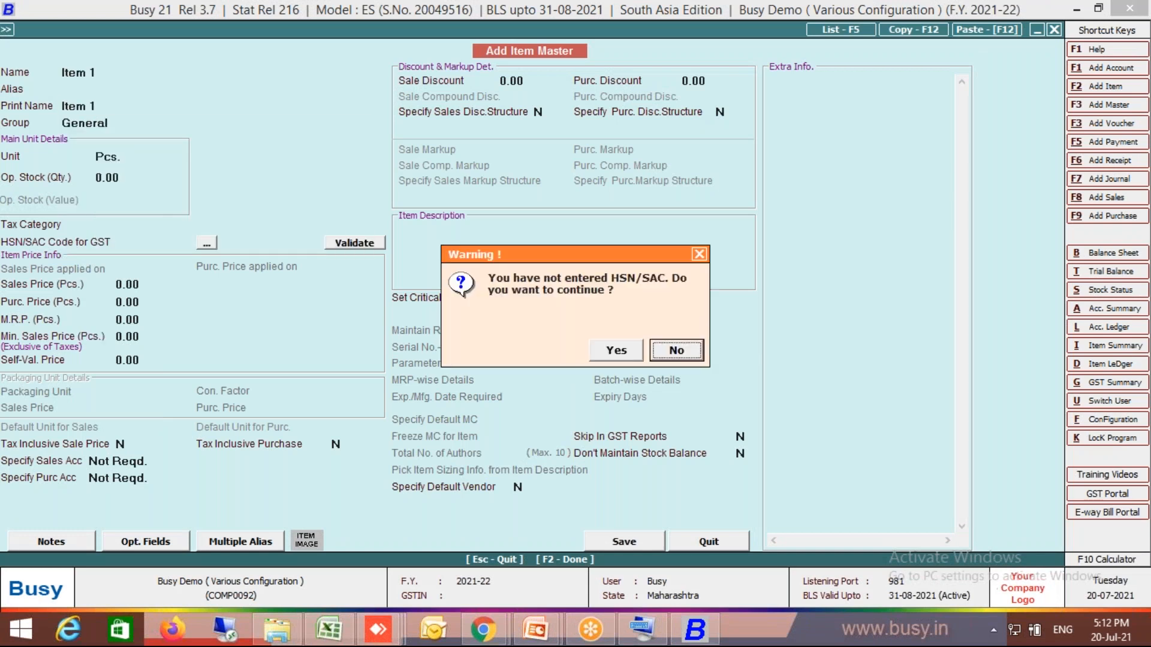
{"action": "key", "text": "y"}
{"action": "key", "text": "Return"}
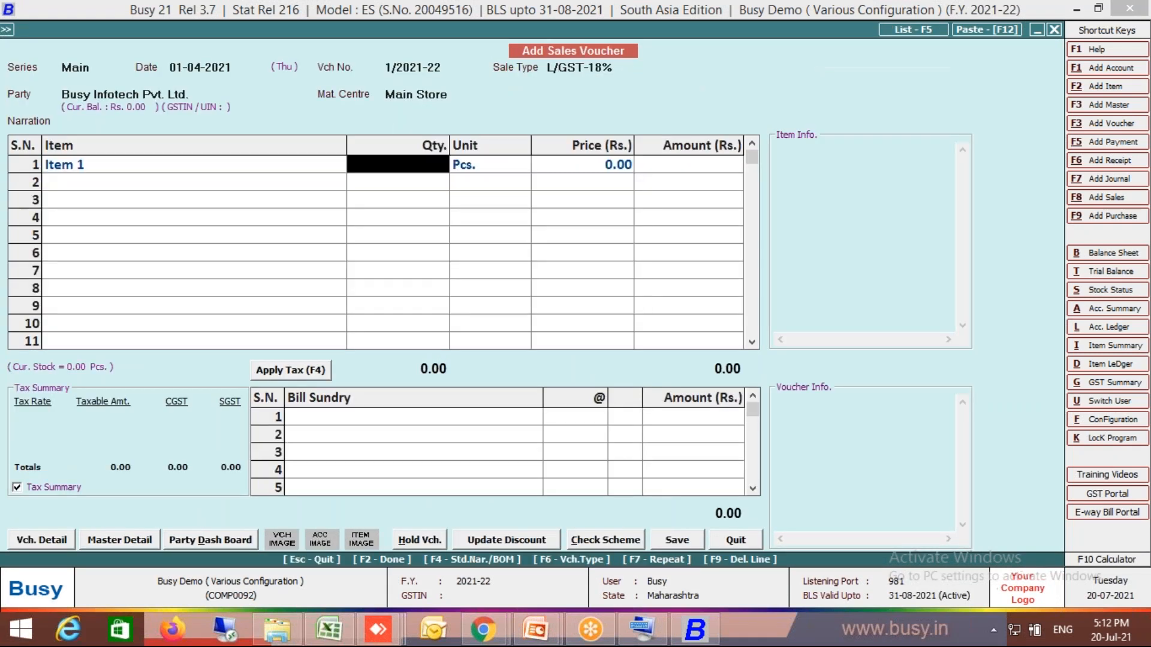
- Enter a quantity of 1 and a price of 1,500 for Item 1, allowing the negative stock
{"action": "type", "text": "1"}
{"action": "key", "text": "Return"}
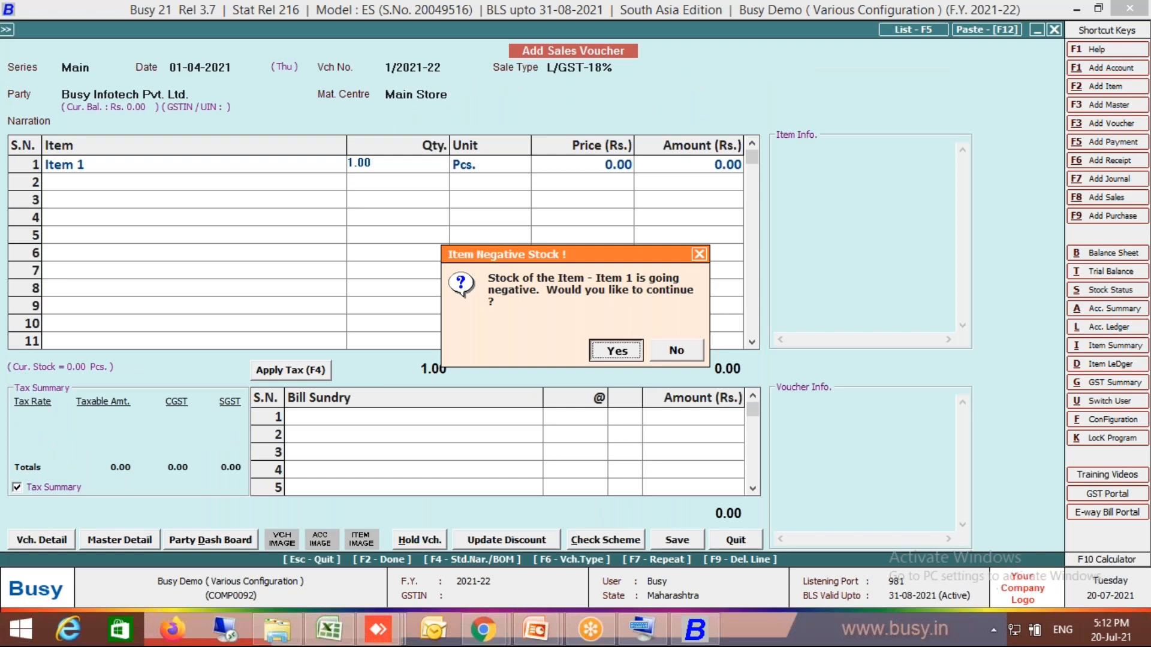
{"action": "key", "text": "y"}
{"action": "key", "text": "Return"}
{"action": "type", "text": "1,500"}
{"action": "key", "text": "Return"}
{"action": "key", "text": "Return"}
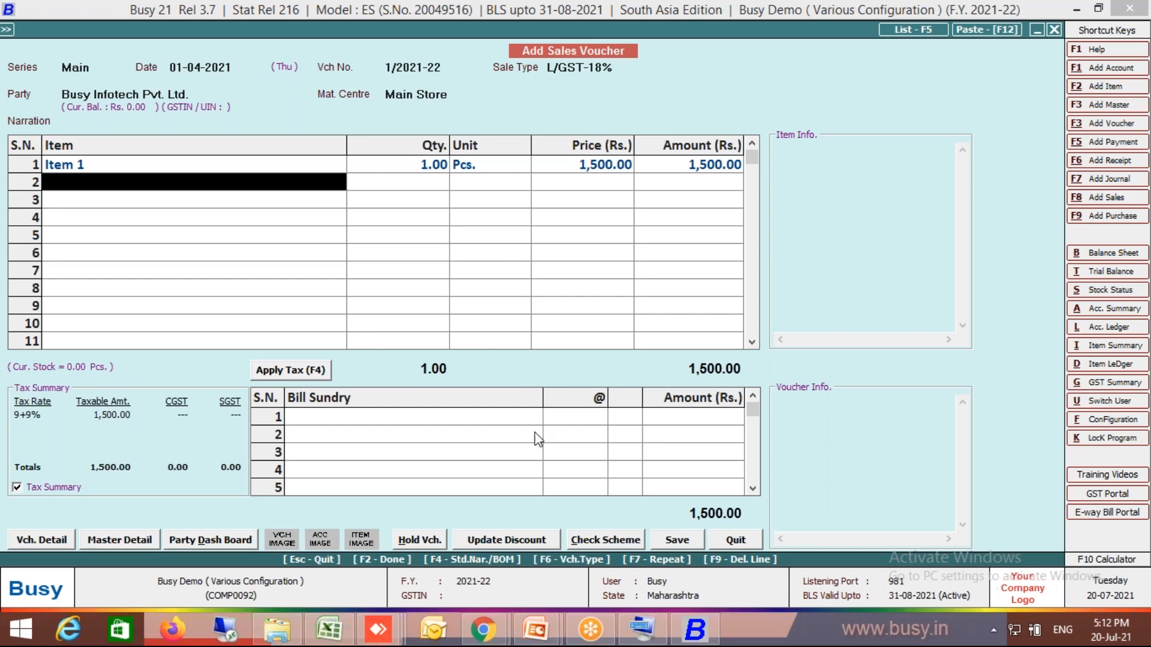
- Apply the CGST and SGST tax to the sales voucher and save it as a local transaction
{"action": "left_click", "coordinate": [322, 372]}
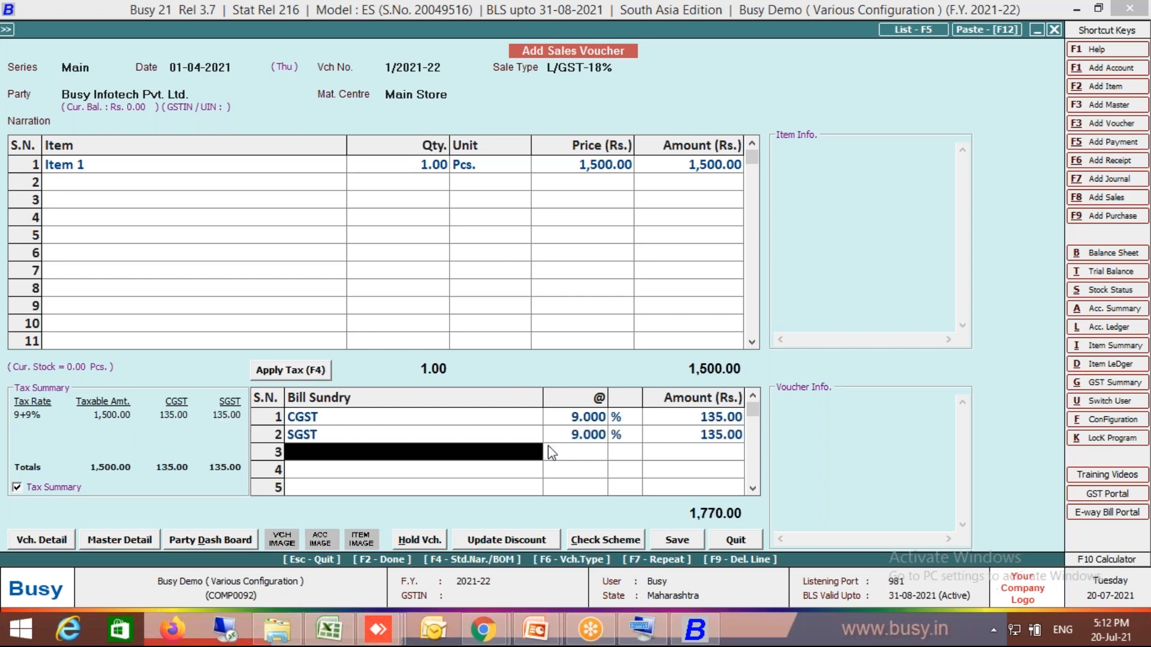
{"action": "left_click", "coordinate": [689, 544]}
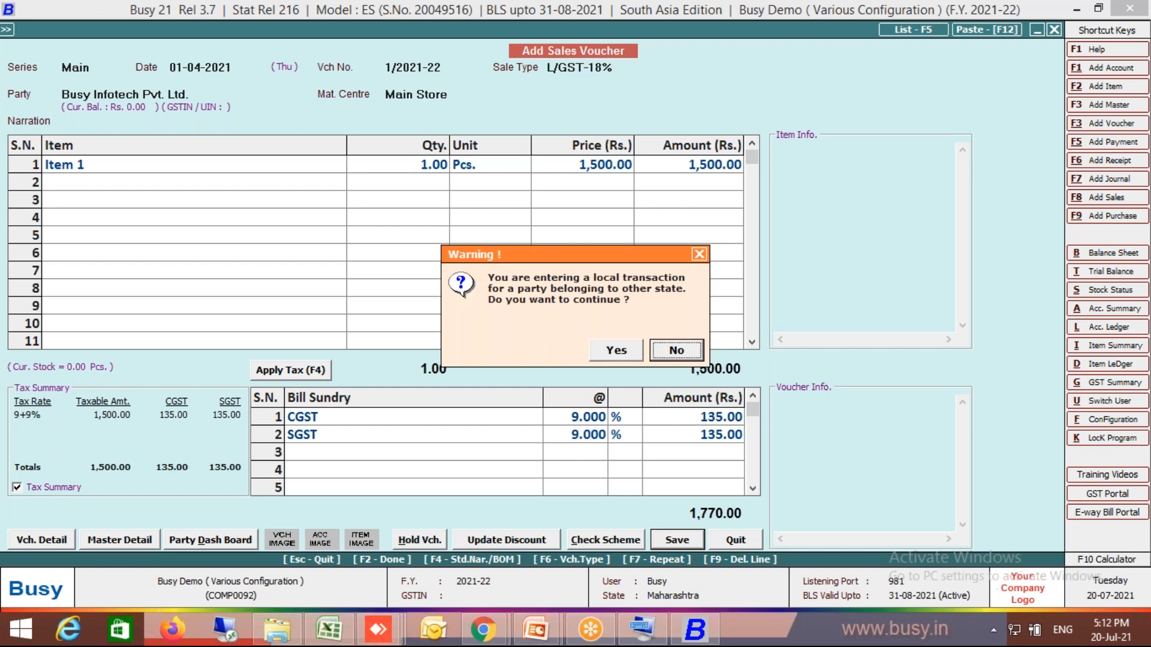
{"action": "left_click", "coordinate": [638, 351]}
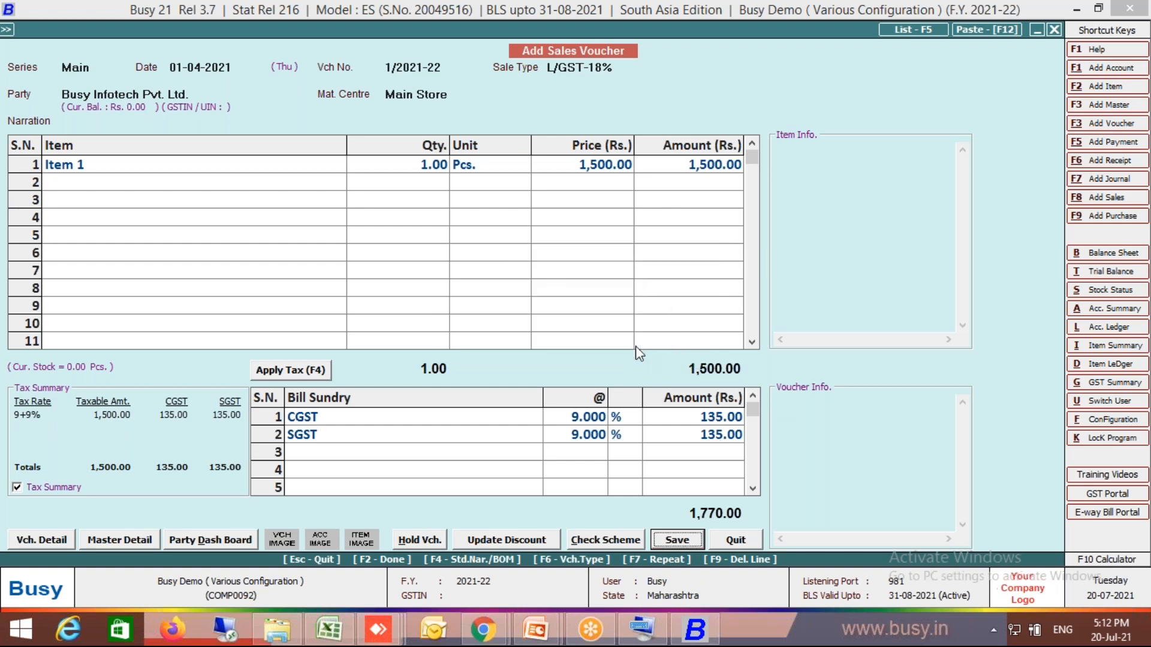
{"action": "left_click", "coordinate": [636, 347]}
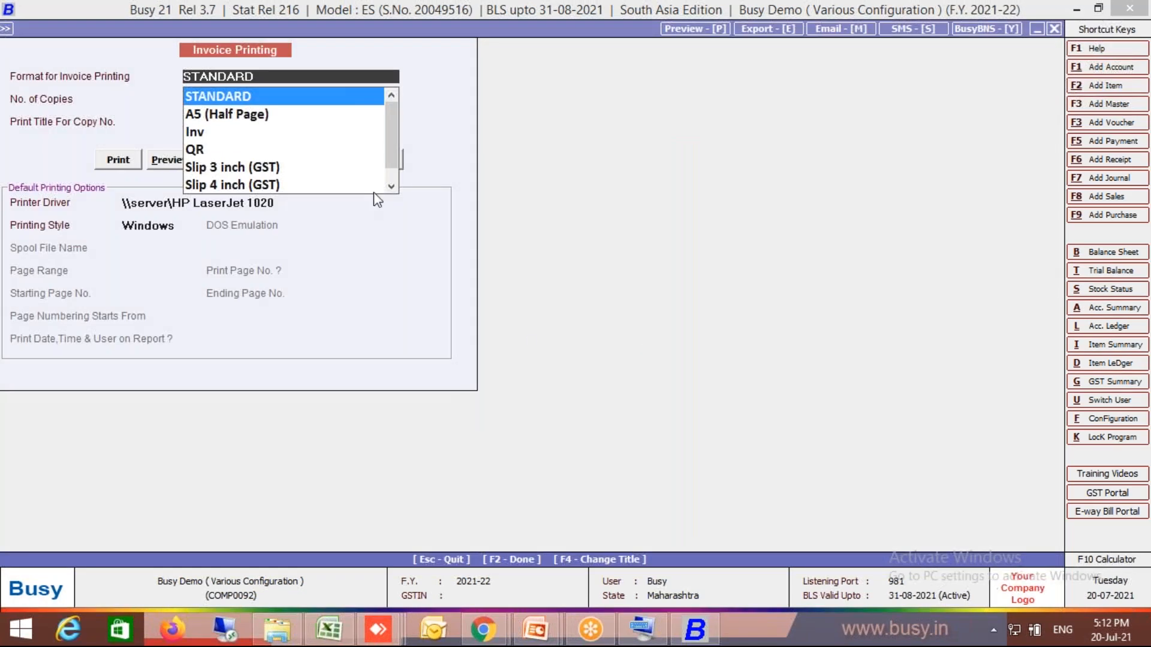
- Preview the invoice in the Inv format, examine its QR code at 340% zoom, and leave the preview and voucher entry
{"action": "left_click", "coordinate": [201, 133]}
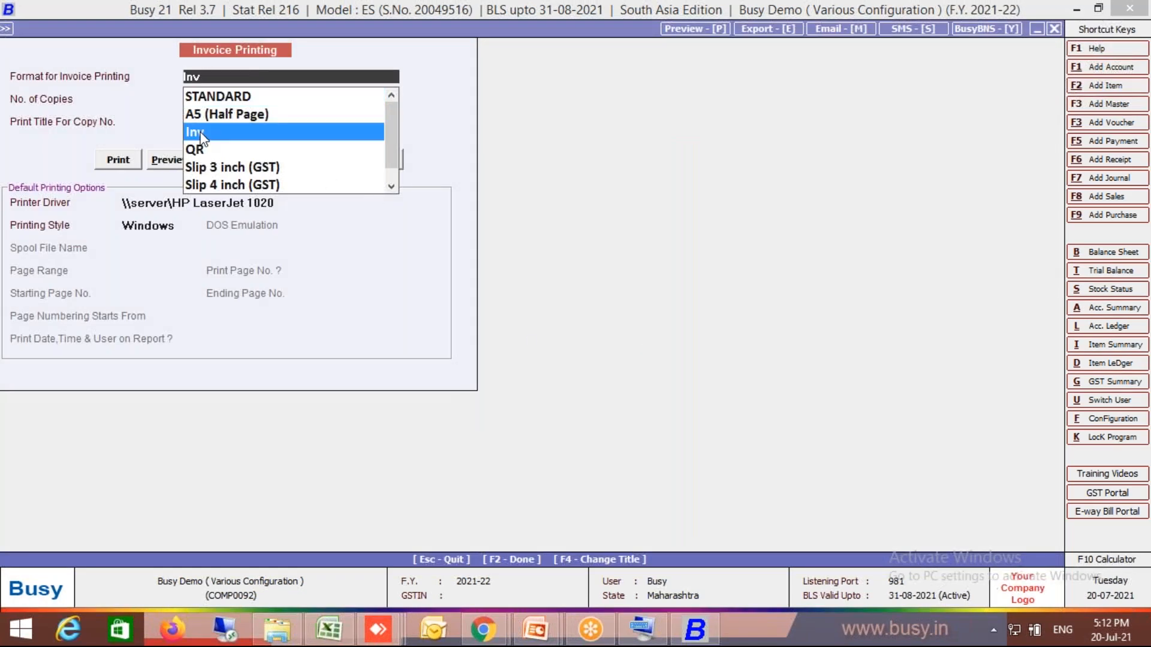
{"action": "left_click", "coordinate": [166, 161]}
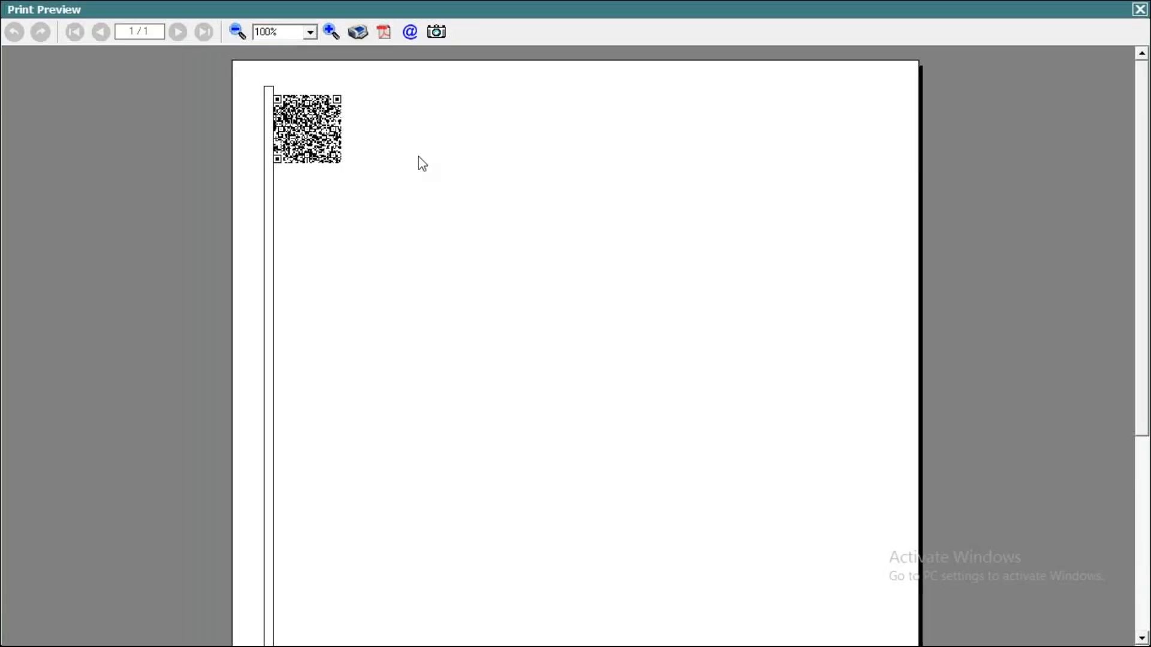
{"action": "left_click", "coordinate": [332, 31]}
{"action": "left_click", "coordinate": [332, 32]}
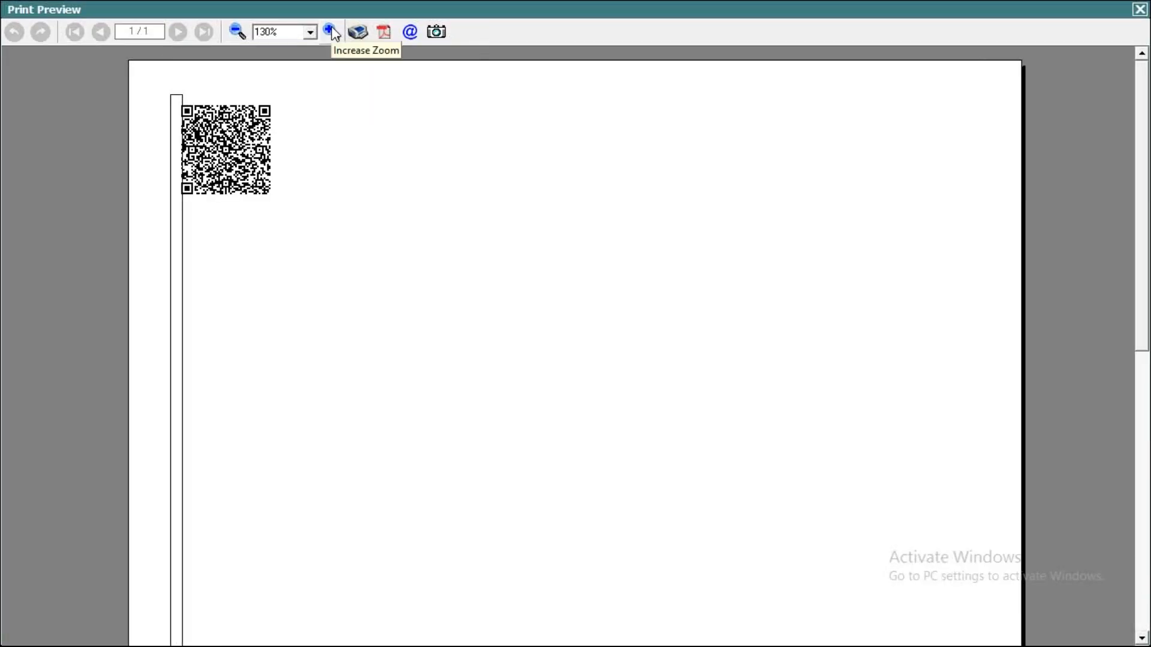
{"action": "left_click", "coordinate": [332, 31]}
{"action": "left_click", "coordinate": [332, 31]}
{"action": "left_click", "coordinate": [332, 31]}
{"action": "left_click", "coordinate": [332, 31]}
{"action": "left_click", "coordinate": [332, 31]}
{"action": "left_click", "coordinate": [332, 31]}
{"action": "left_click", "coordinate": [332, 31]}
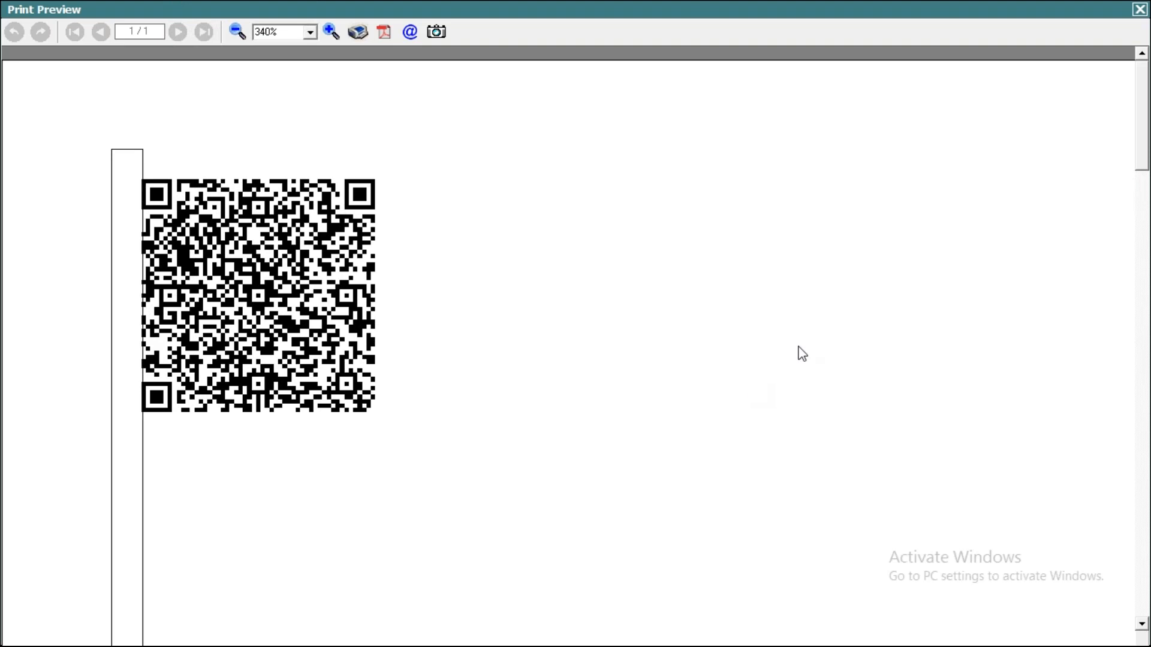
{"action": "left_click", "coordinate": [1139, 9]}
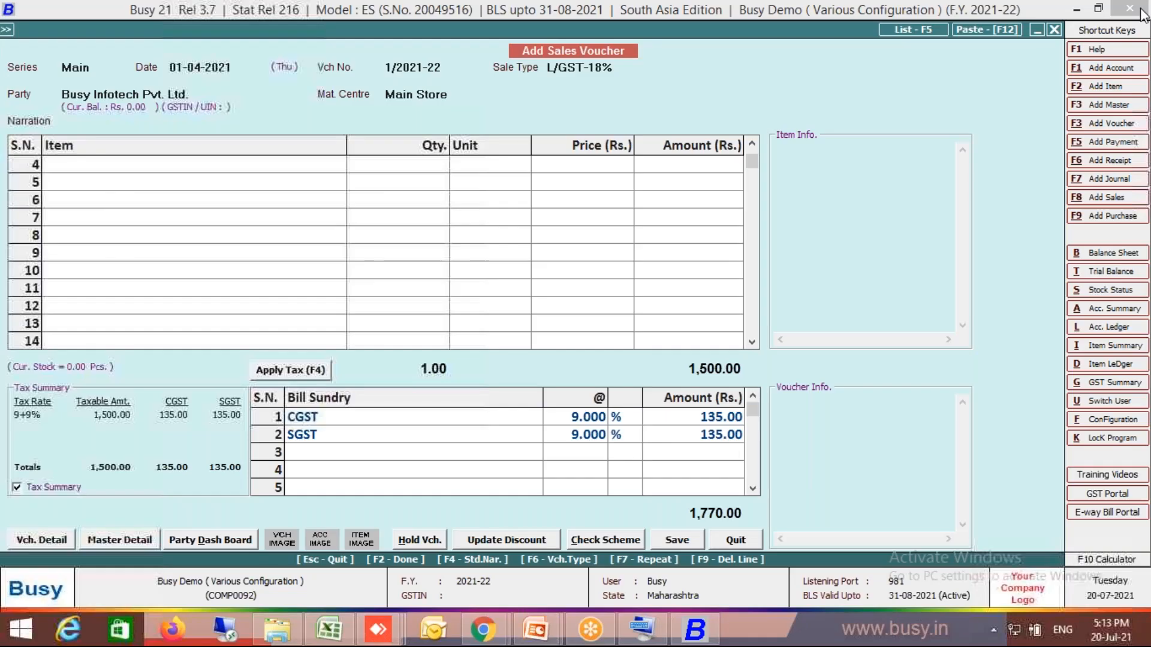
{"action": "key", "text": "Escape"}
{"action": "key", "text": "Escape"}
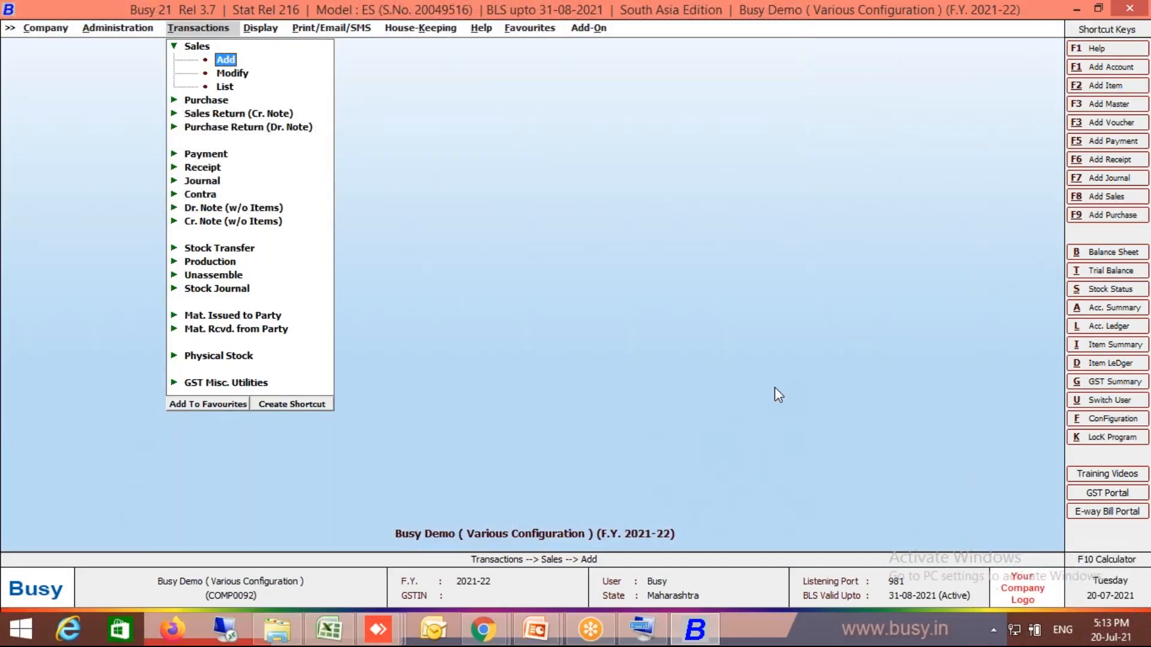
- Open sales voucher 1/2021-22 of the Main series, dated 01-04-2021, for modification
{"action": "double_click", "coordinate": [243, 74]}
{"action": "key", "text": "Return"}
{"action": "key", "text": "Return"}
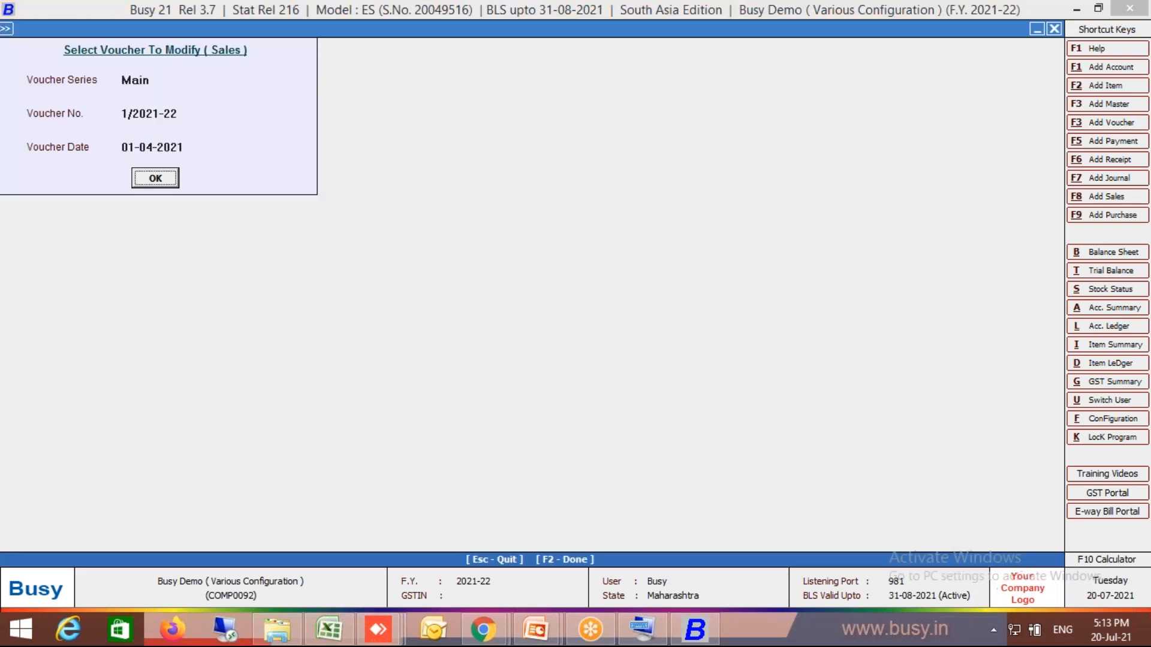
{"action": "key", "text": "Return"}
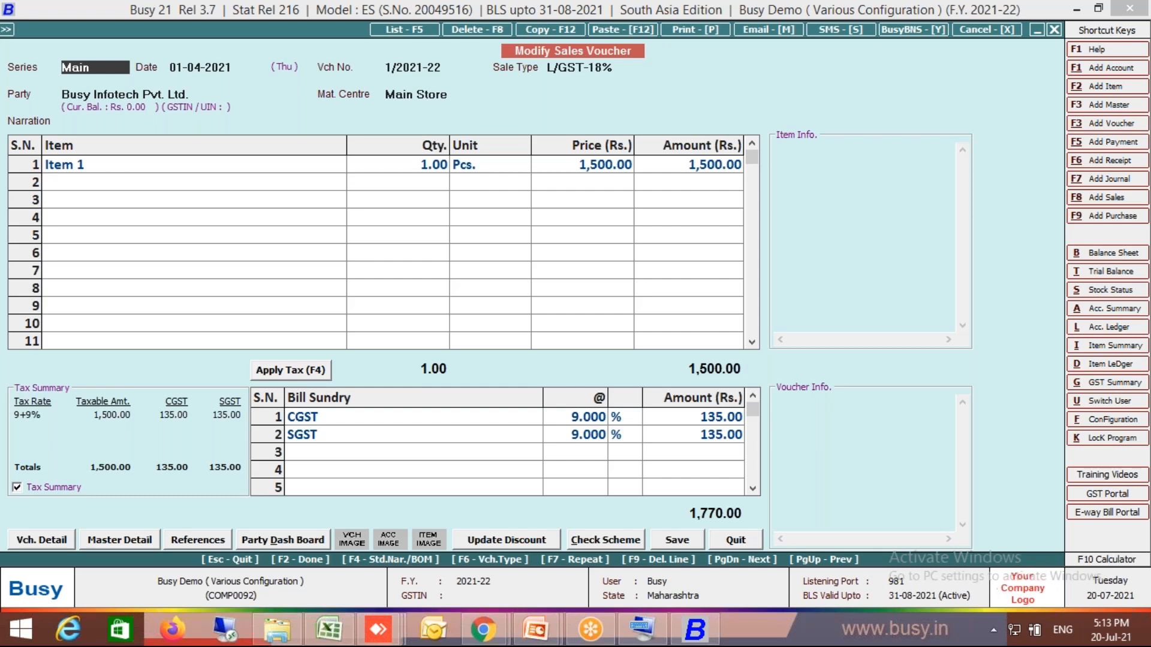
- Preview the saved sales voucher in the Inv format and examine its QR code at 330% zoom
{"action": "key", "text": "alt+p"}
{"action": "key", "text": "Escape"}
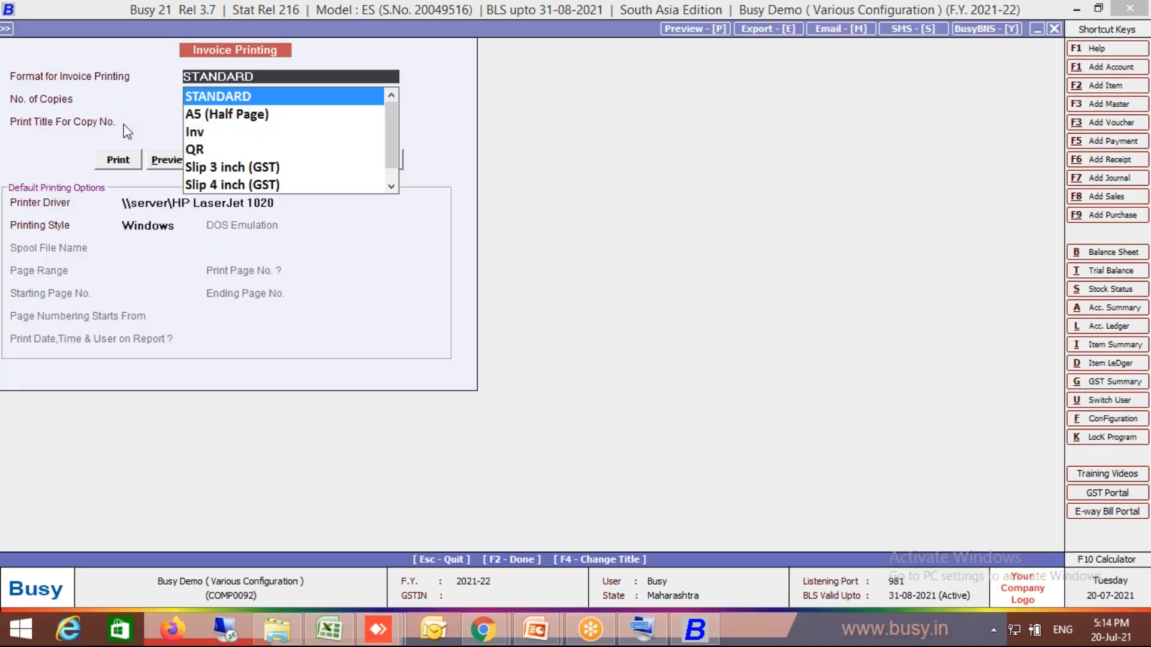
{"action": "left_click", "coordinate": [198, 132]}
{"action": "left_click", "coordinate": [167, 151]}
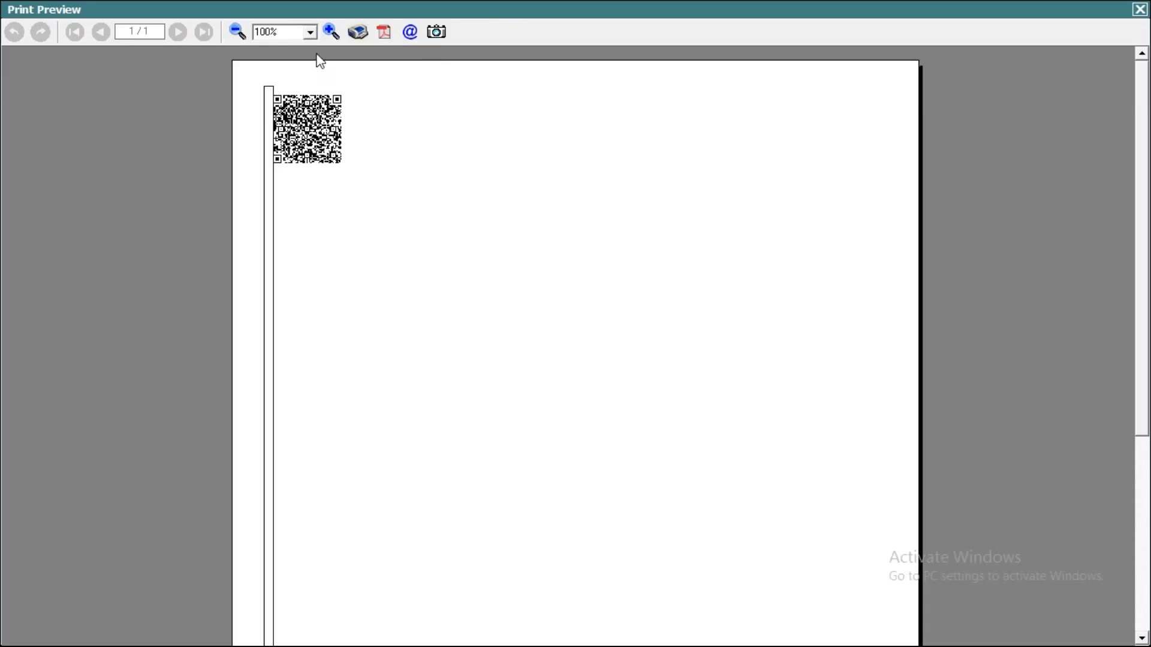
{"action": "left_click", "coordinate": [329, 38]}
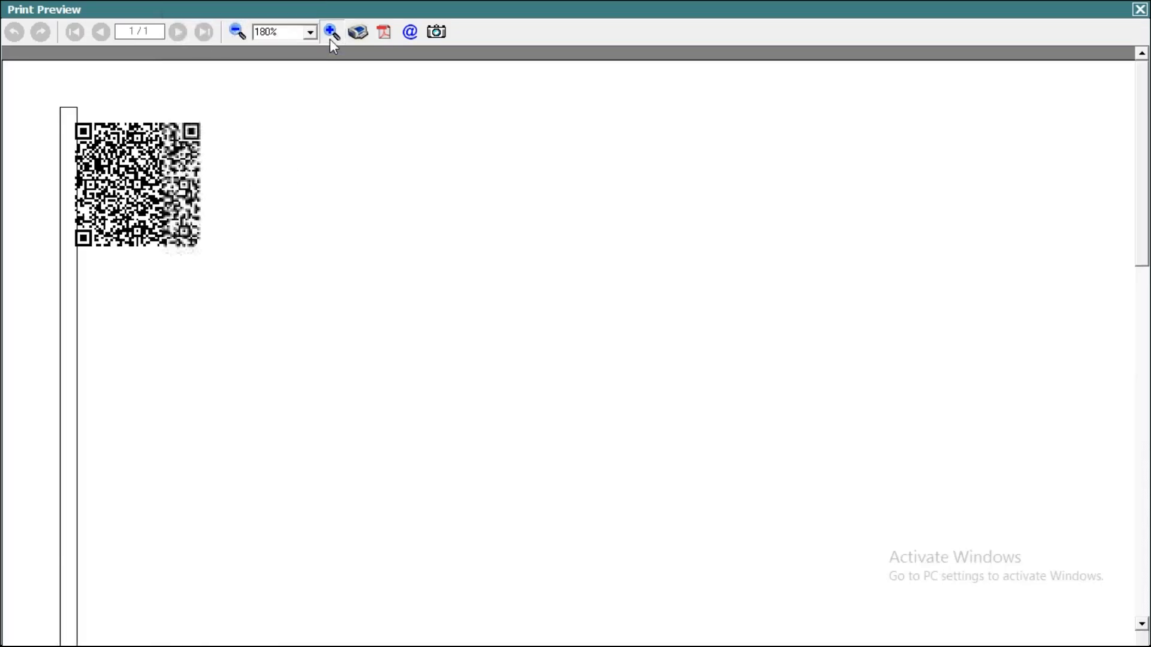
{"action": "left_click", "coordinate": [330, 39]}
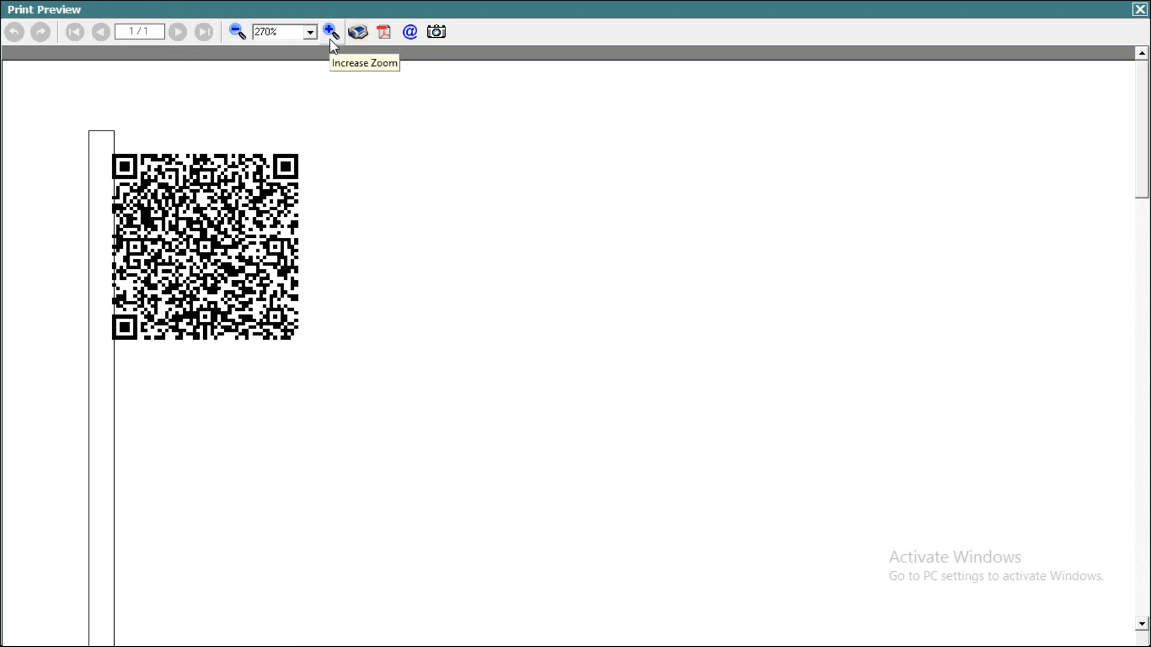
{"action": "left_click", "coordinate": [329, 38]}
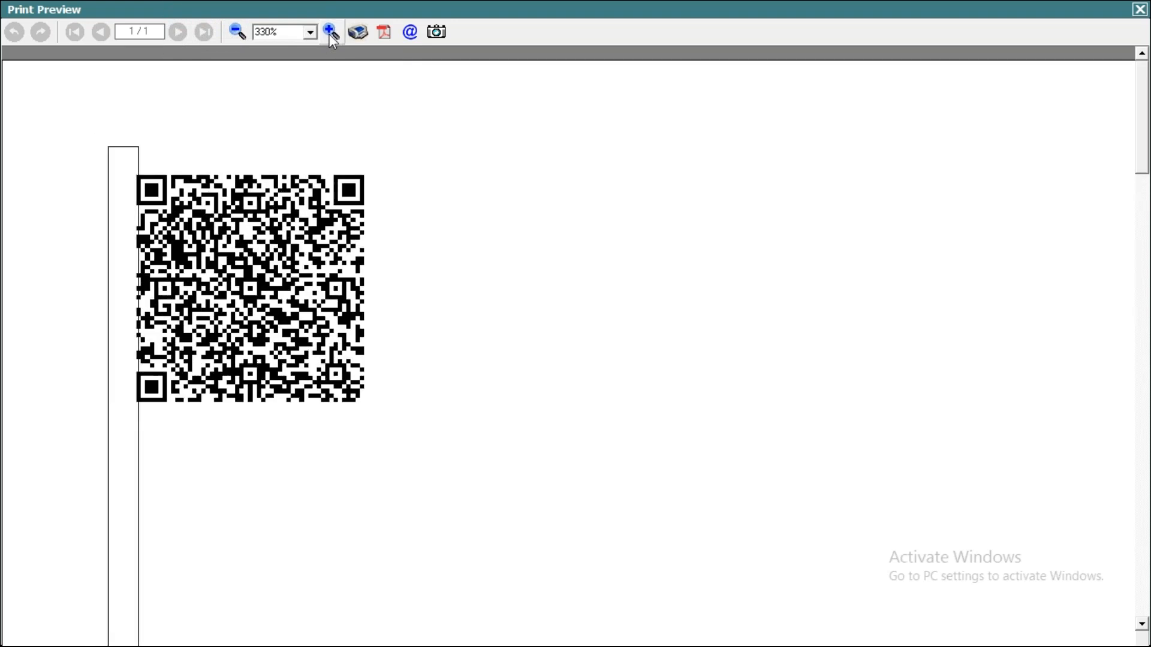